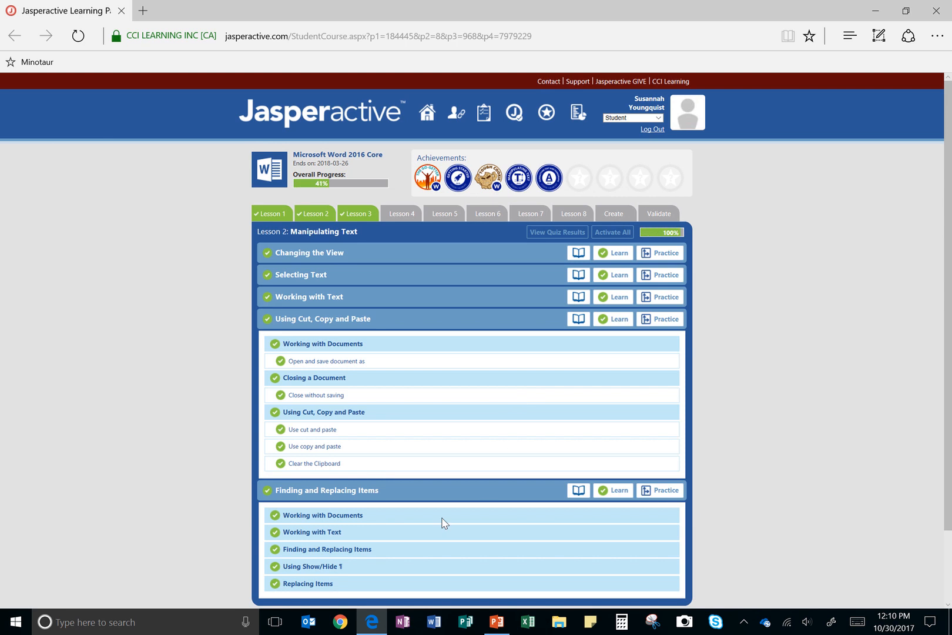
Step: Launch the Learn the Skill exercise for Finding and Replacing Items in Lesson 2 and continue past its introduction
left_click(660, 492)
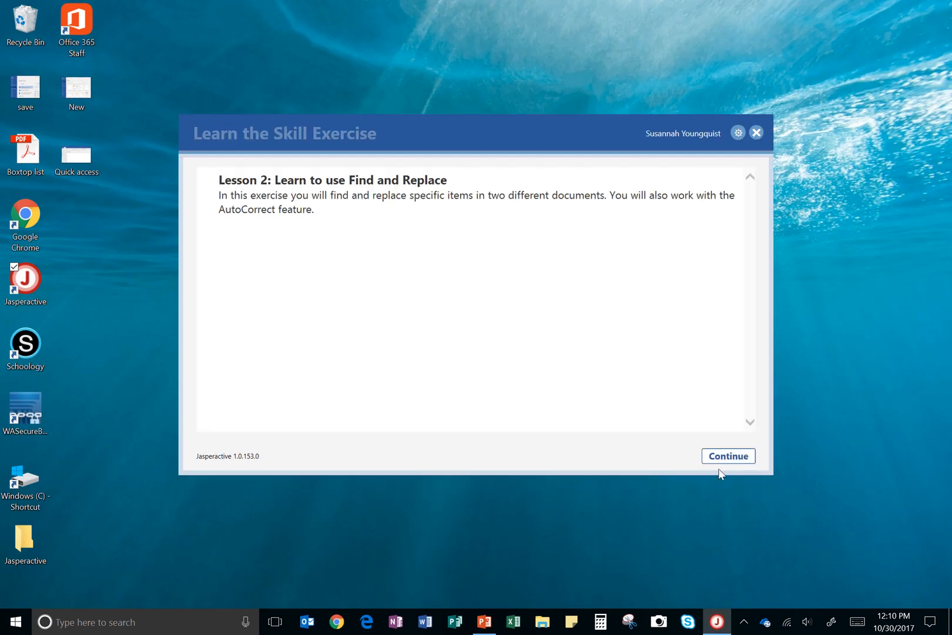
left_click(728, 456)
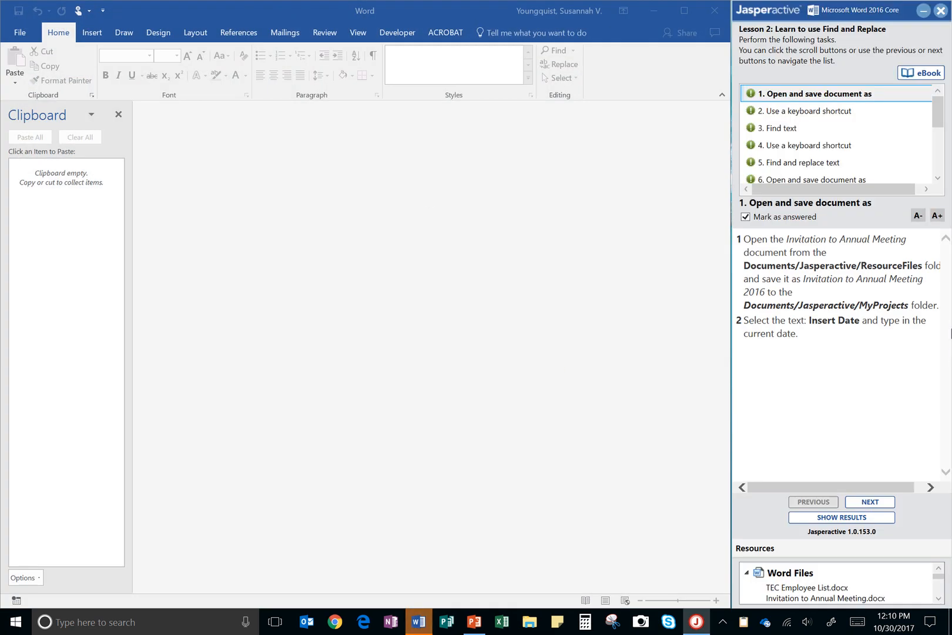
Step: Clear the answered mark on exercise tasks 12, 11, 10, 9 and 8
scroll(800, 165, "down", 3)
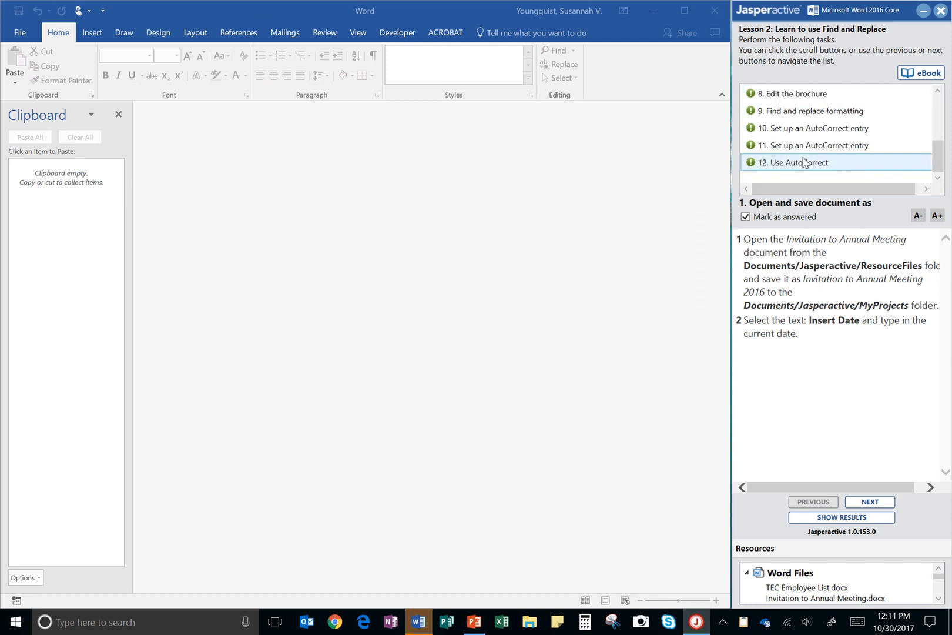
left_click(802, 160)
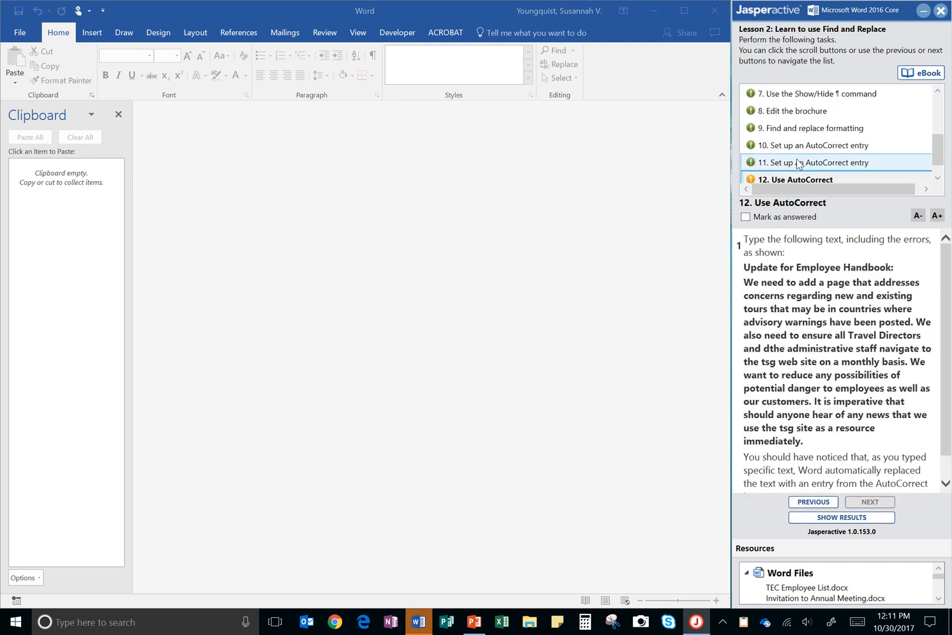
left_click(795, 162)
left_click(795, 144)
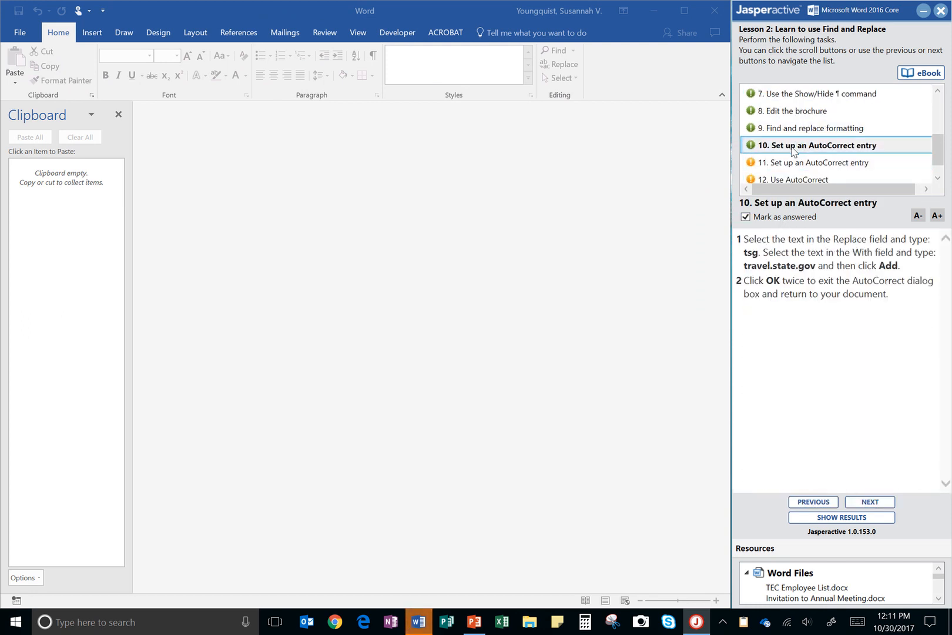
left_click(792, 129)
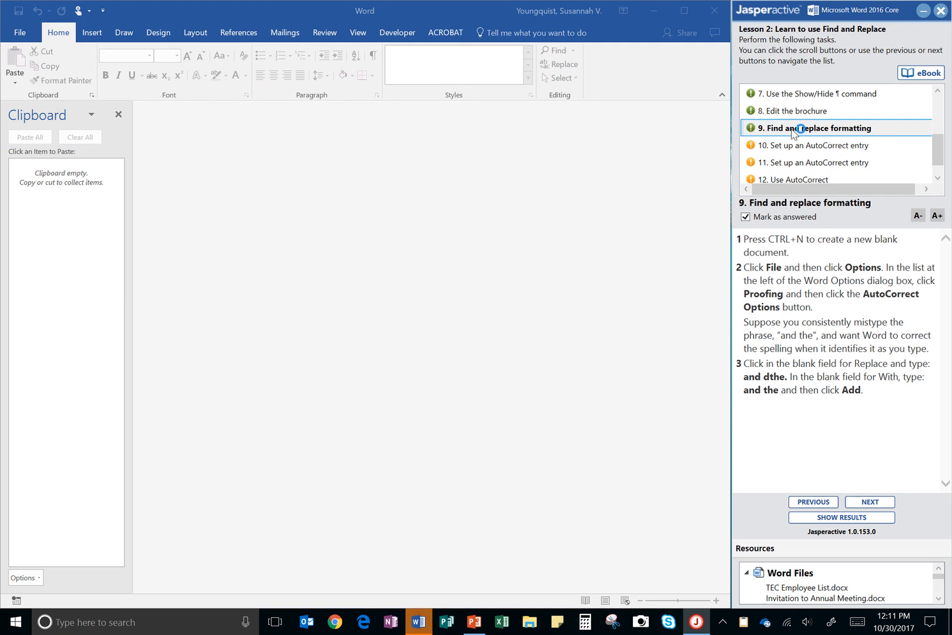
left_click(776, 216)
left_click(806, 110)
left_click(788, 217)
Step: Clear the answered mark on exercise tasks 7, 6 and 5
scroll(787, 170, "up", 2)
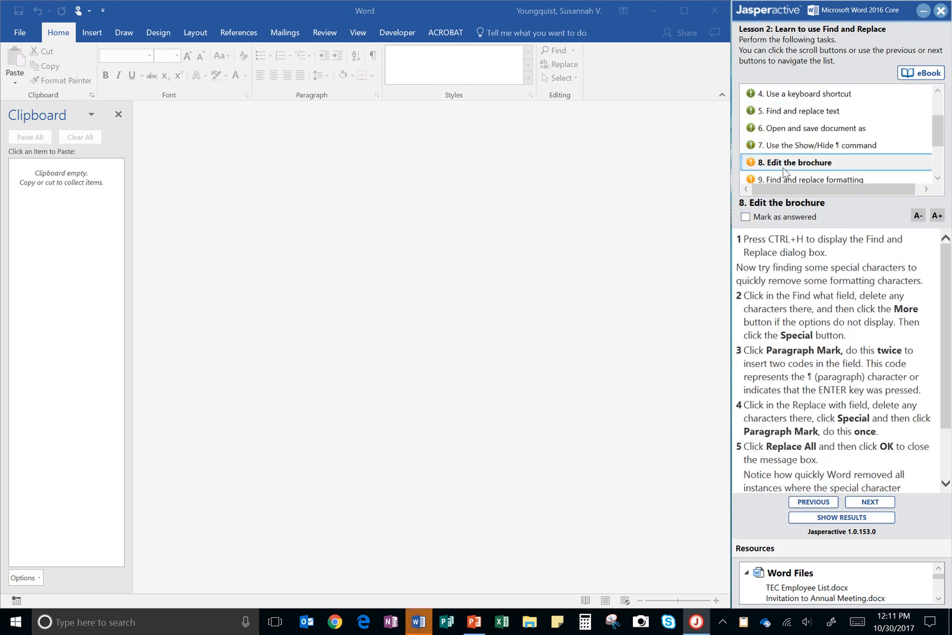
scroll(787, 170, "down", 1)
left_click(784, 146)
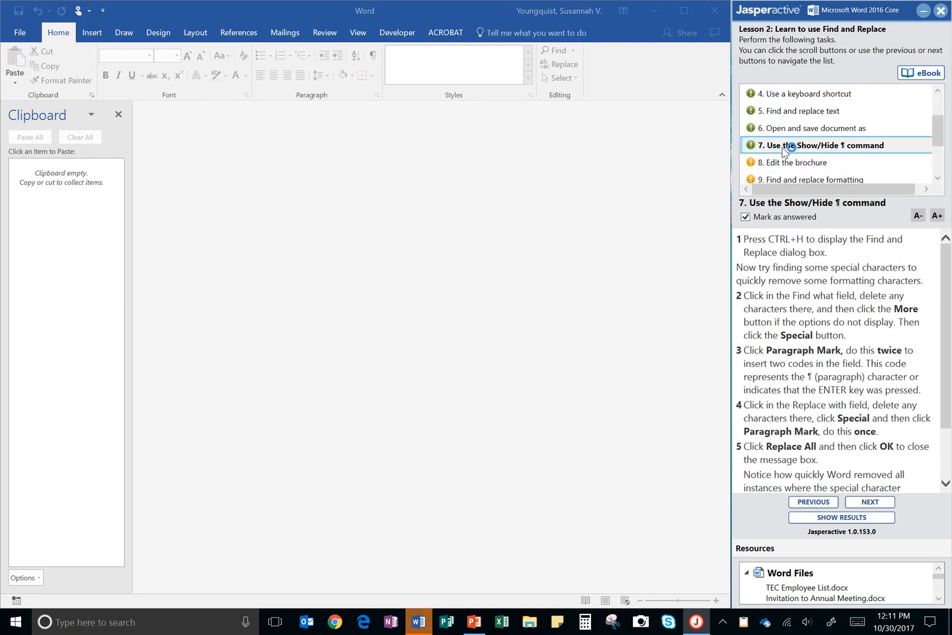
left_click(786, 217)
left_click(784, 128)
left_click(790, 217)
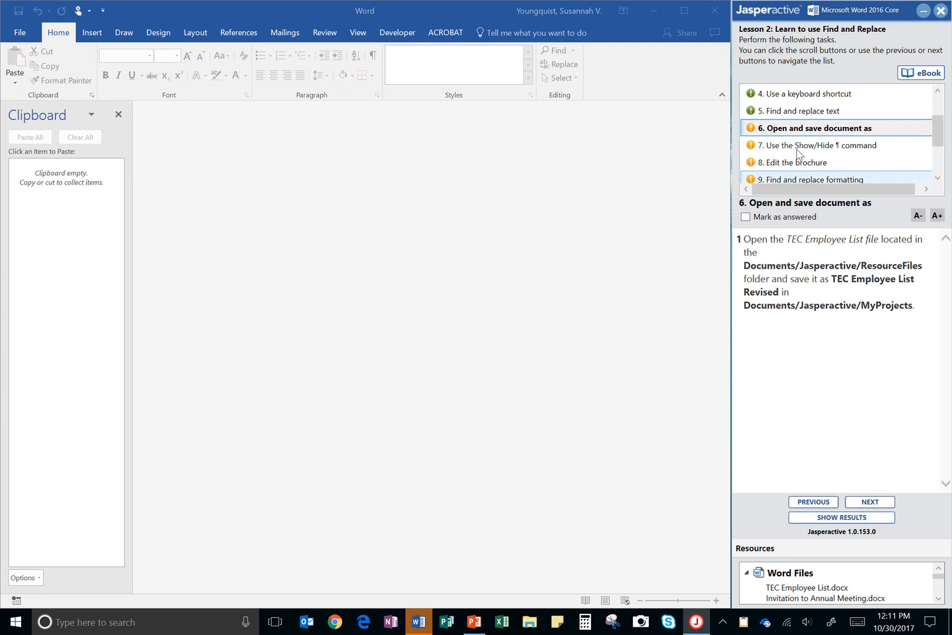
left_click(806, 111)
left_click(795, 216)
Step: Clear the answered mark on exercise tasks 4, 2 and 1
left_click(788, 94)
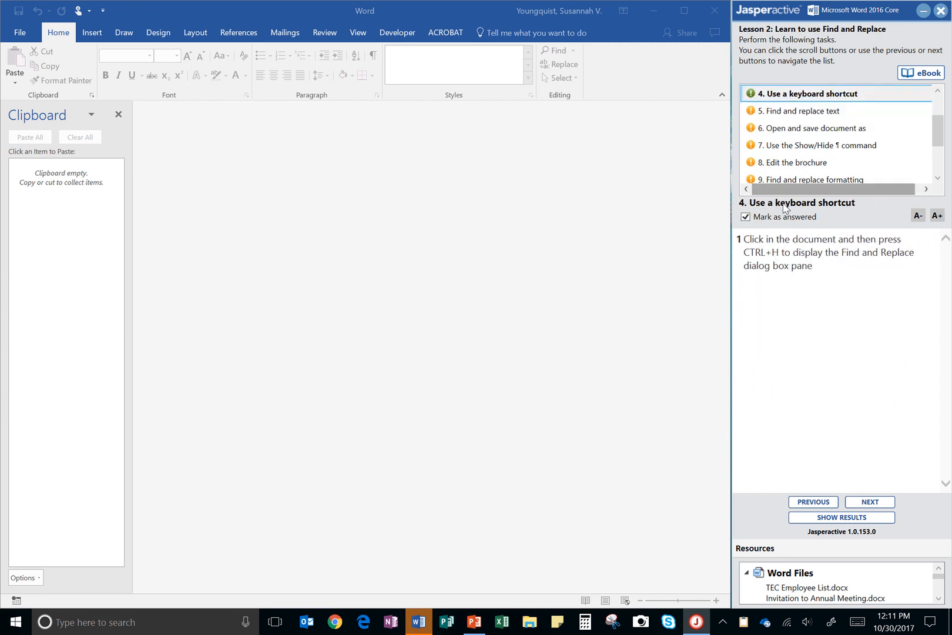
left_click(786, 217)
scroll(790, 141, "up", 1)
left_click(793, 113)
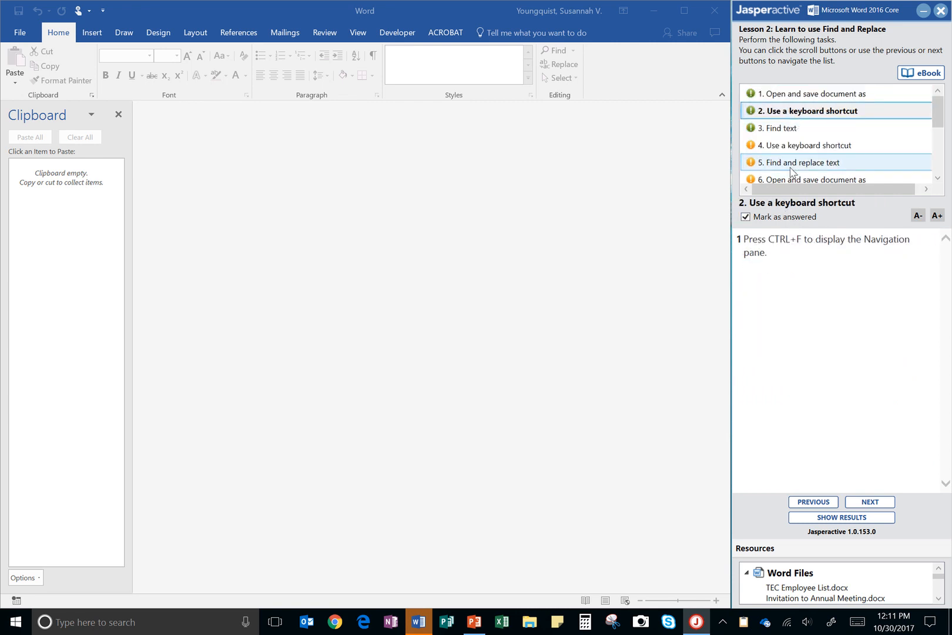
left_click(785, 217)
left_click(790, 94)
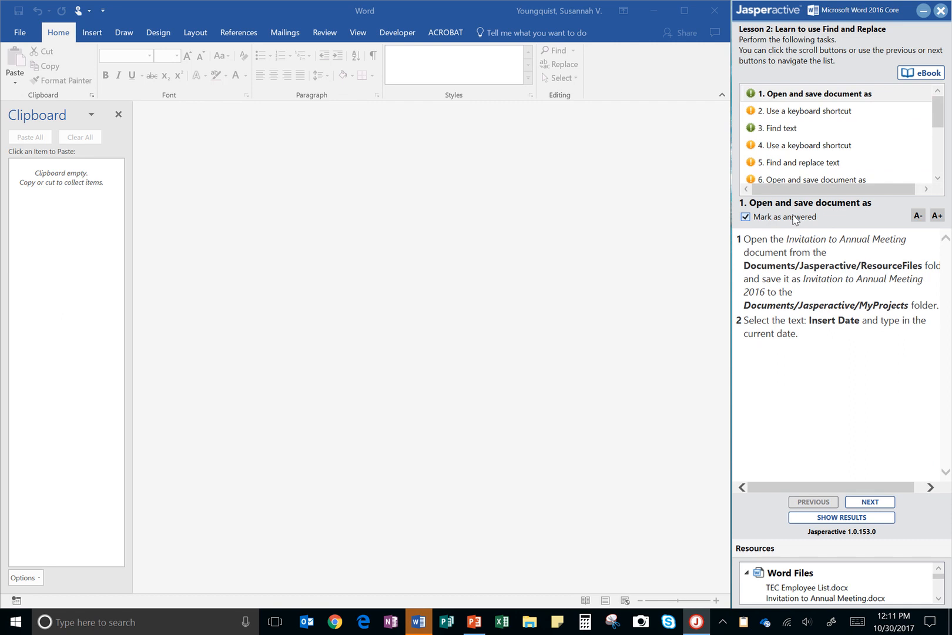
left_click(793, 217)
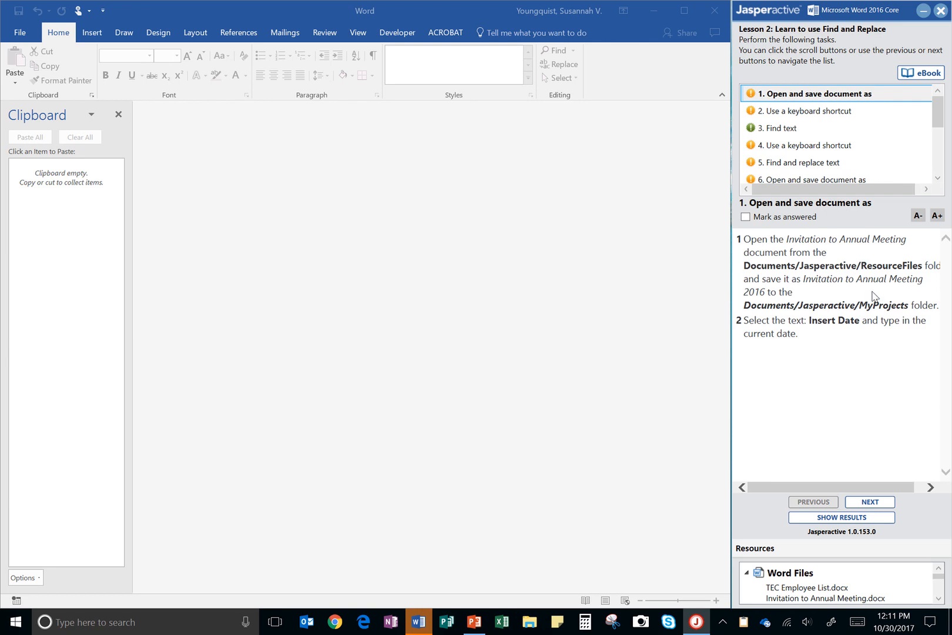
Step: Open the Invitation to Annual Meeting document from the Documents/Jasperactive/ResourceFiles folder
left_click(20, 34)
left_click(20, 34)
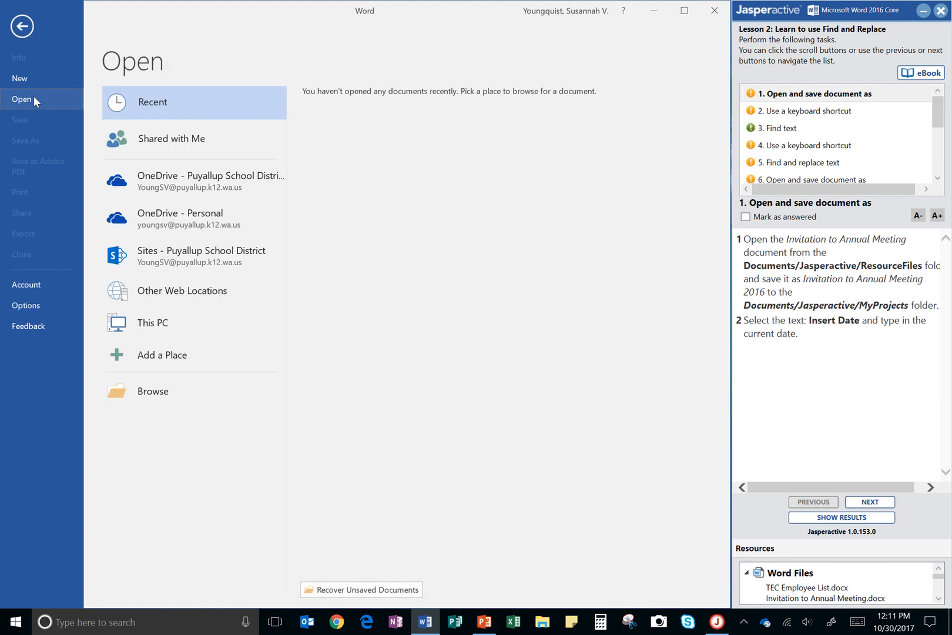
left_click(152, 391)
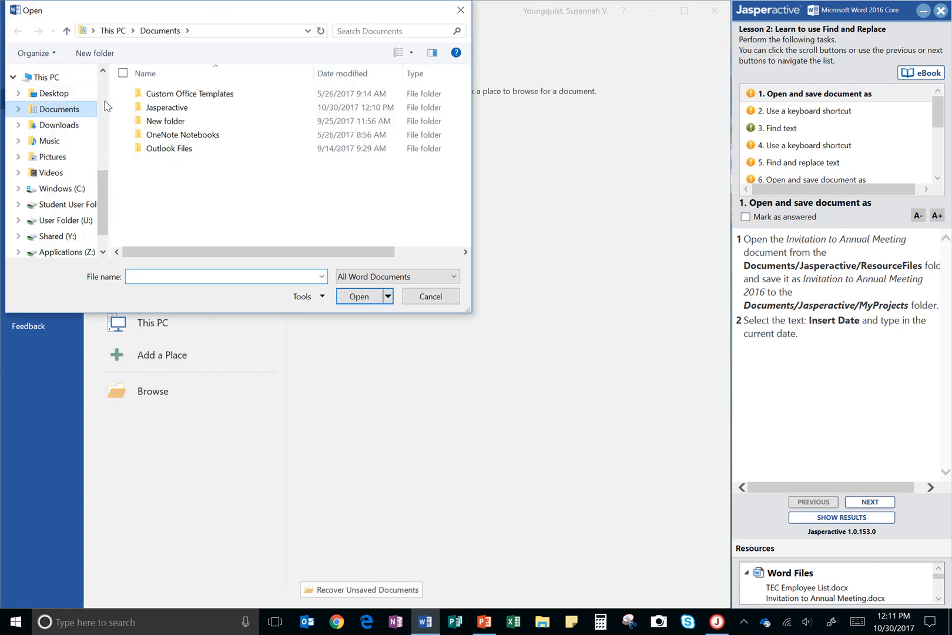
double_click(185, 108)
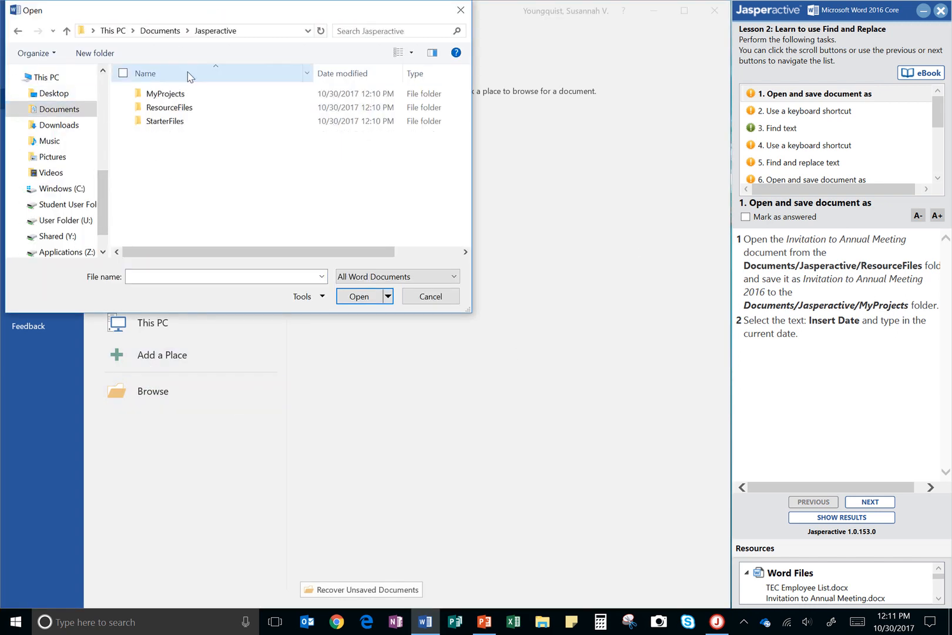
double_click(177, 109)
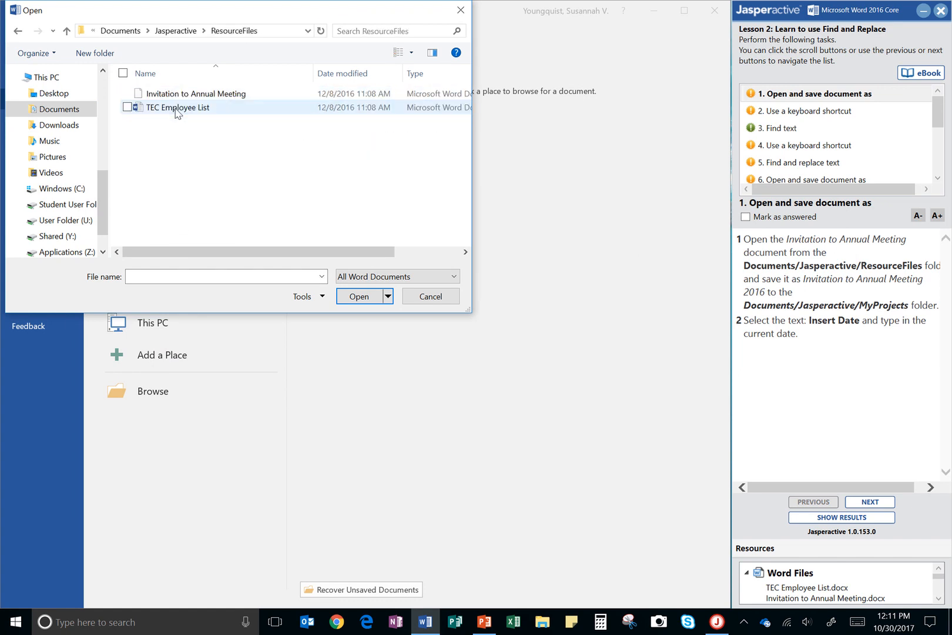
double_click(215, 94)
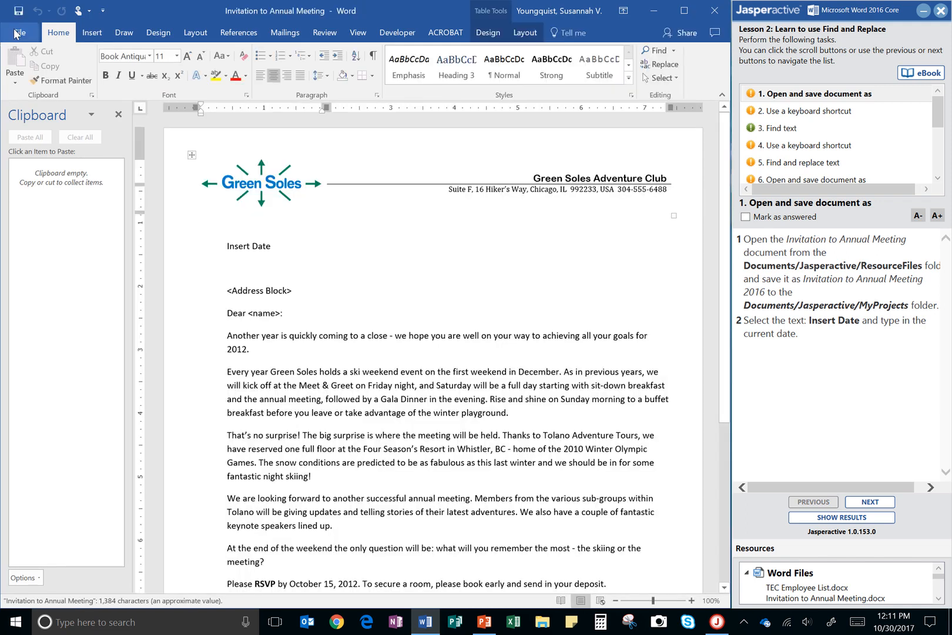
Step: Save the document as Invitation to Annual Meeting 2016 in the Documents/Jasperactive/MyProjects folder
left_click(16, 33)
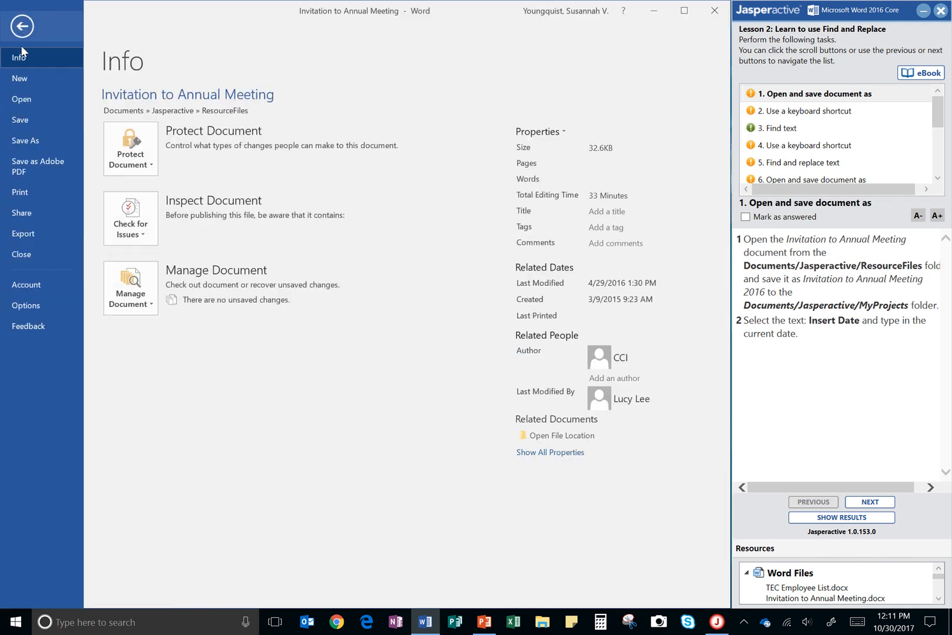
left_click(22, 140)
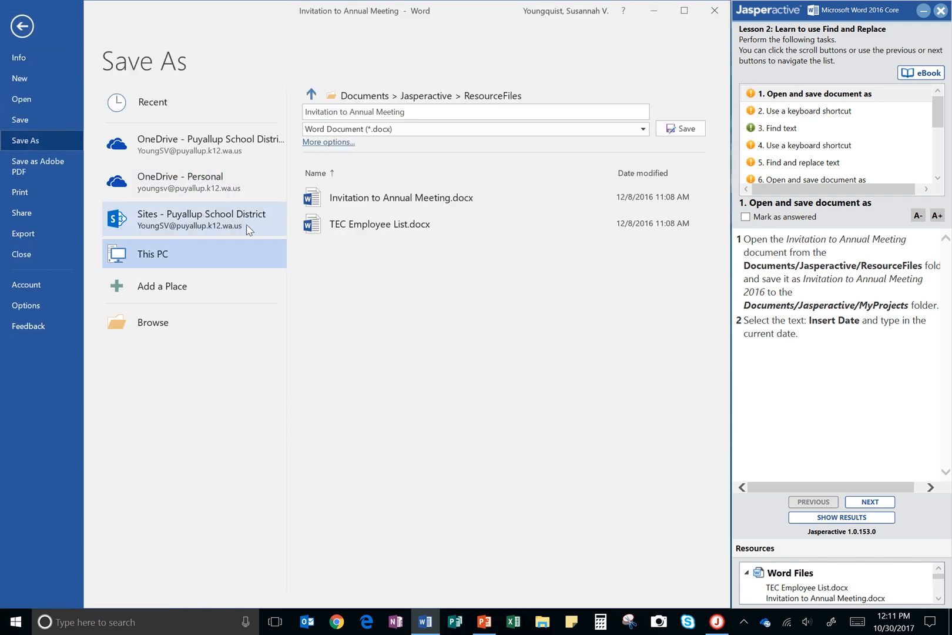
left_click(151, 323)
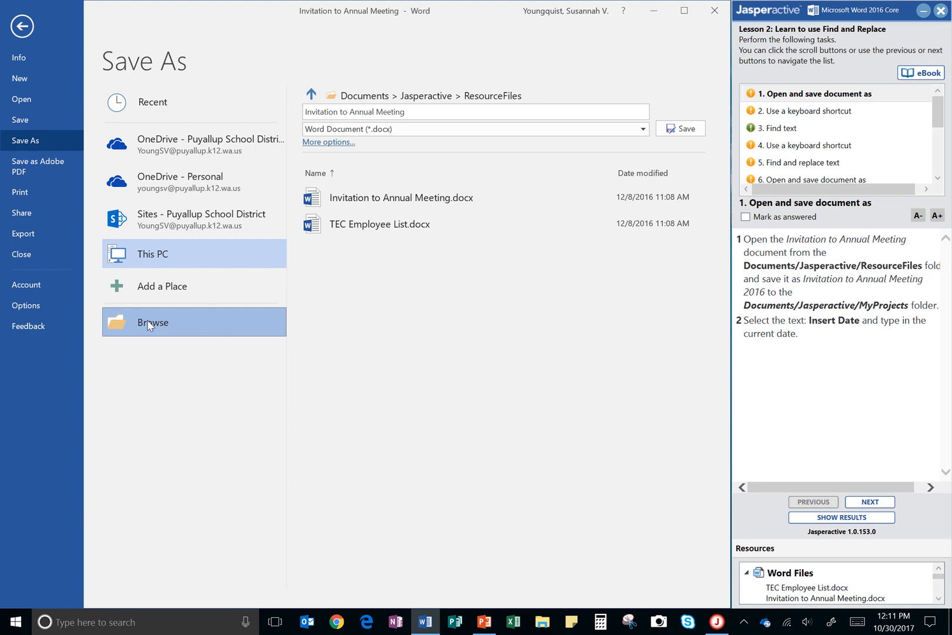
left_click(427, 94)
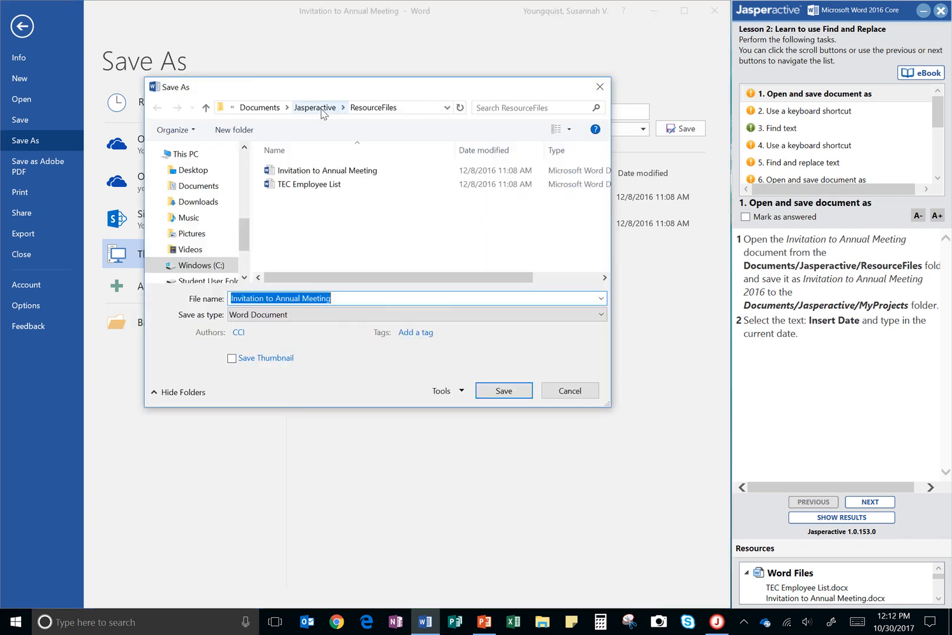
left_click(322, 111)
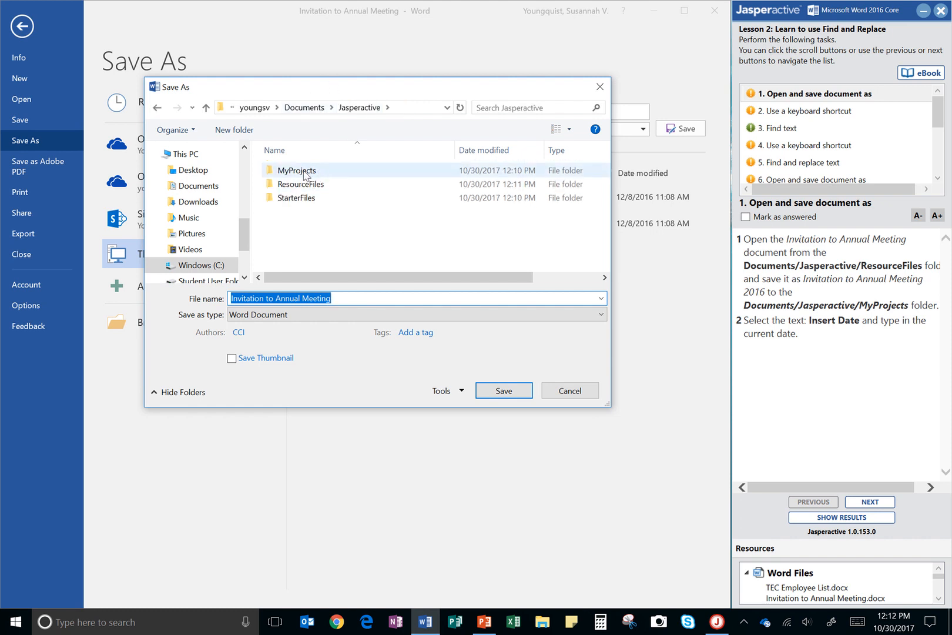
double_click(298, 171)
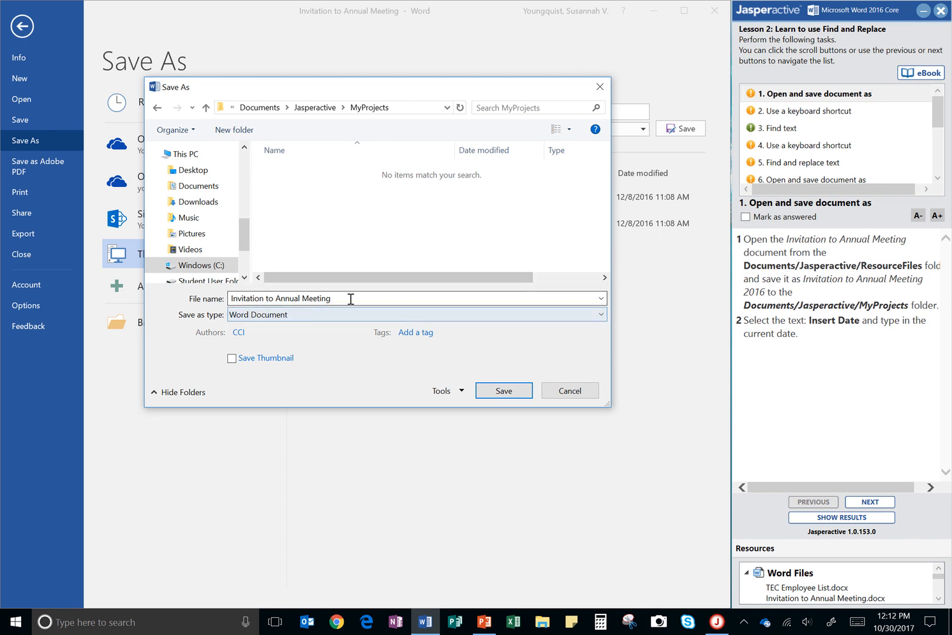
left_click(410, 298)
double_click(354, 298)
left_click(355, 298)
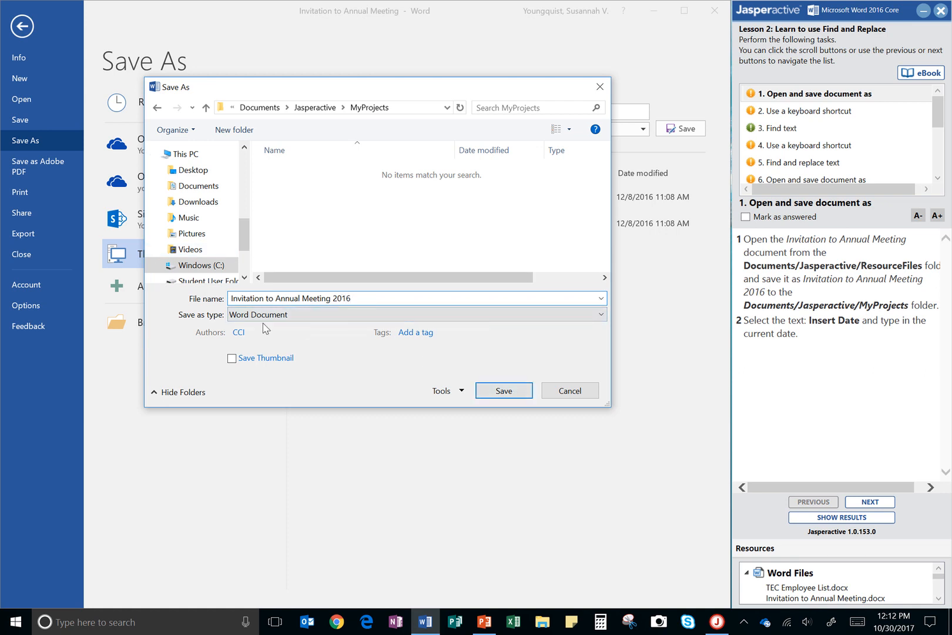
left_click(512, 392)
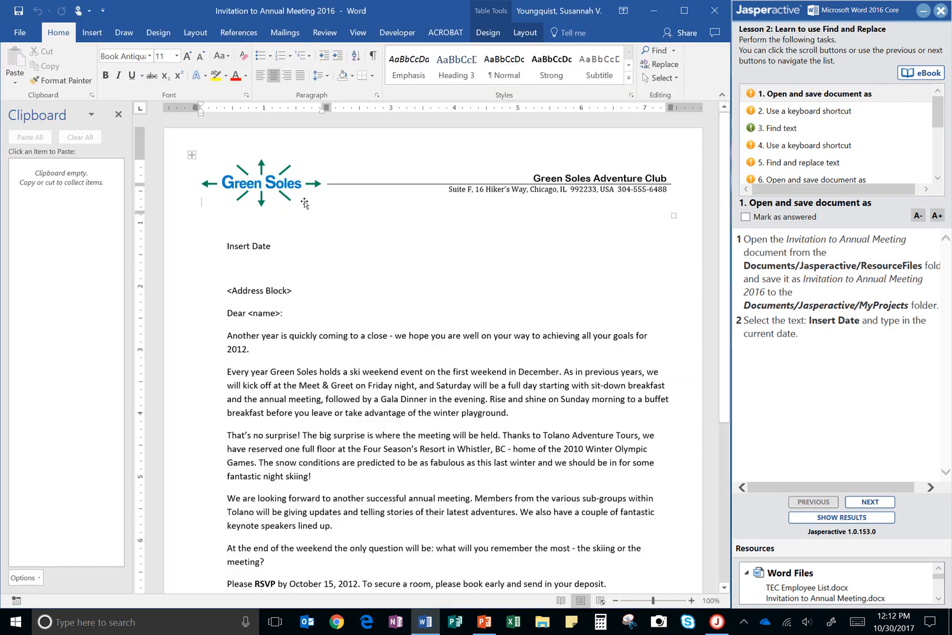
Step: Replace the Insert Date text in the letter with October 30, 2017, and mark task 1 as answered
left_click_drag(227, 249, 271, 249)
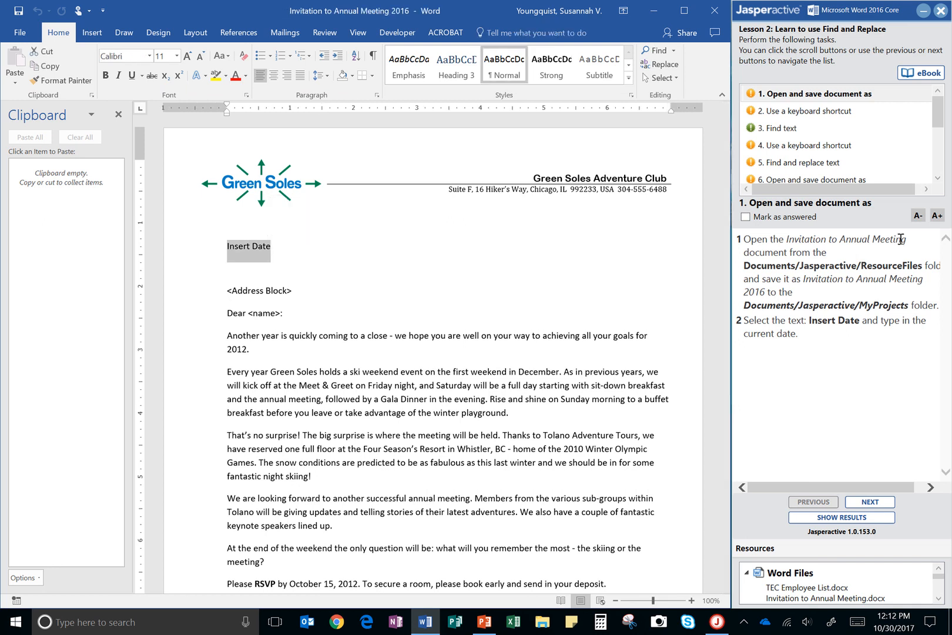
type("October 30, 2017")
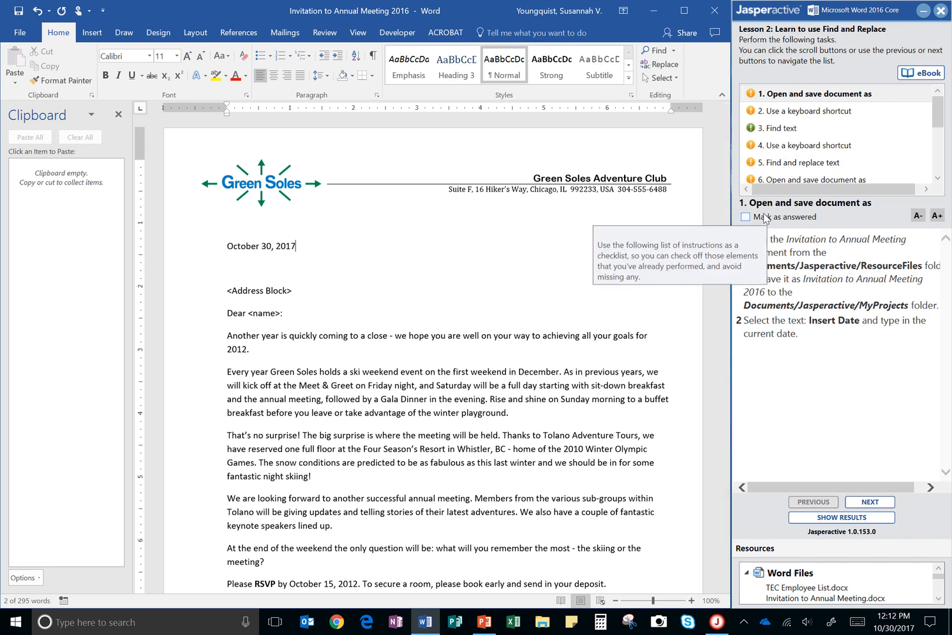
left_click(764, 218)
left_click(871, 503)
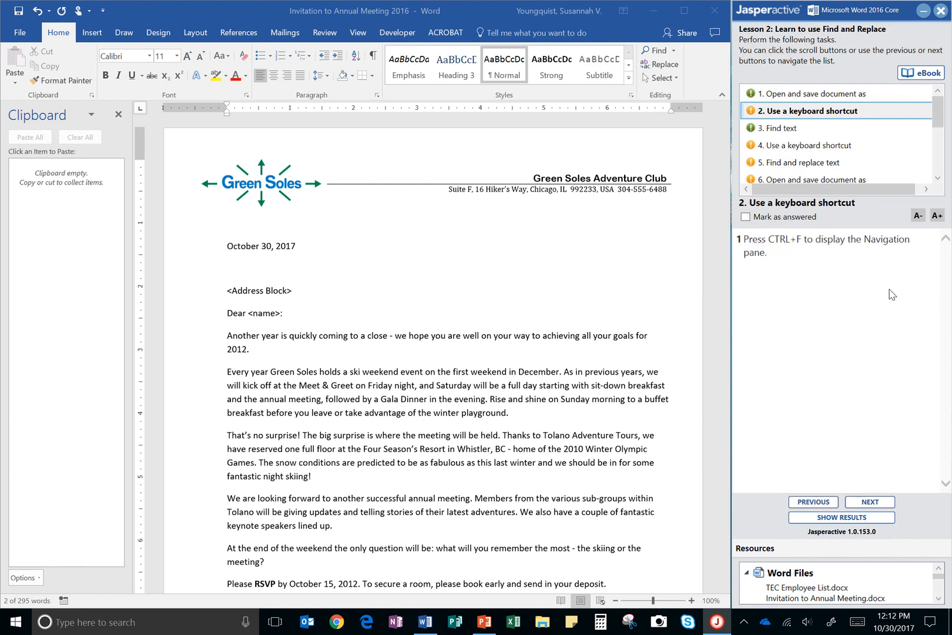
Step: Display the Navigation pane without the Clipboard pane beside it, and mark task 2 as answered
left_click(396, 215)
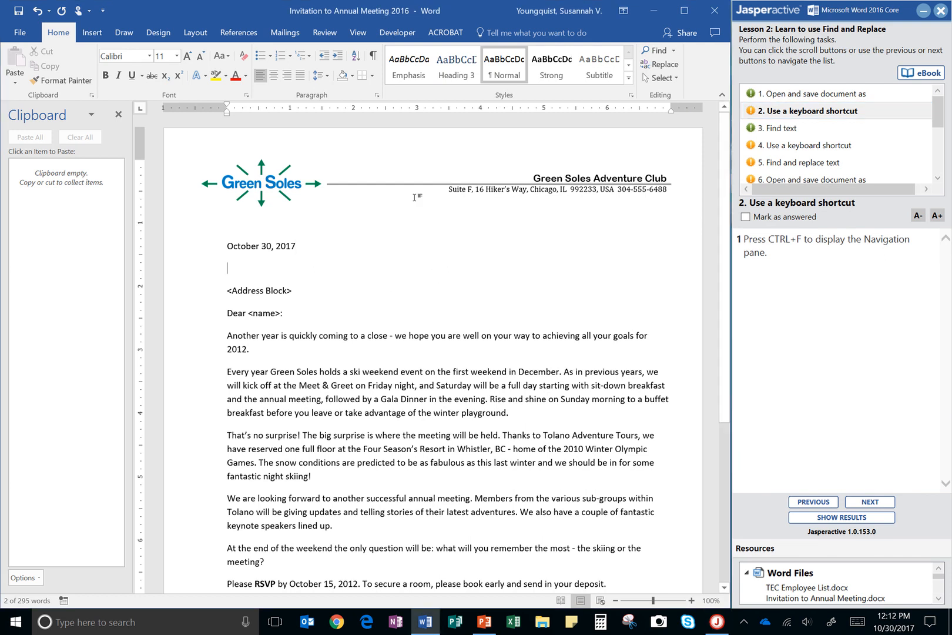
left_click(387, 230)
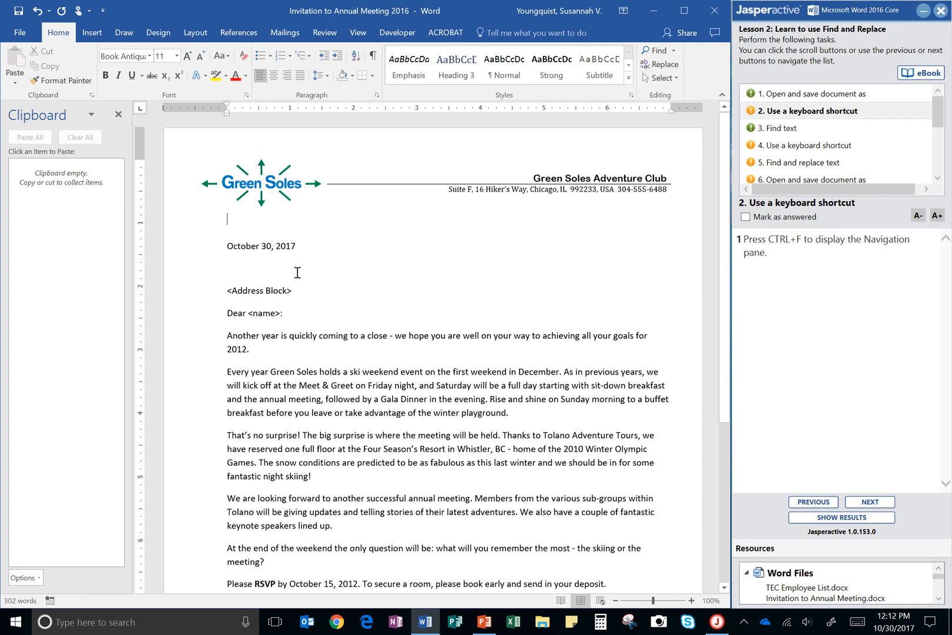
key("ctrl+f")
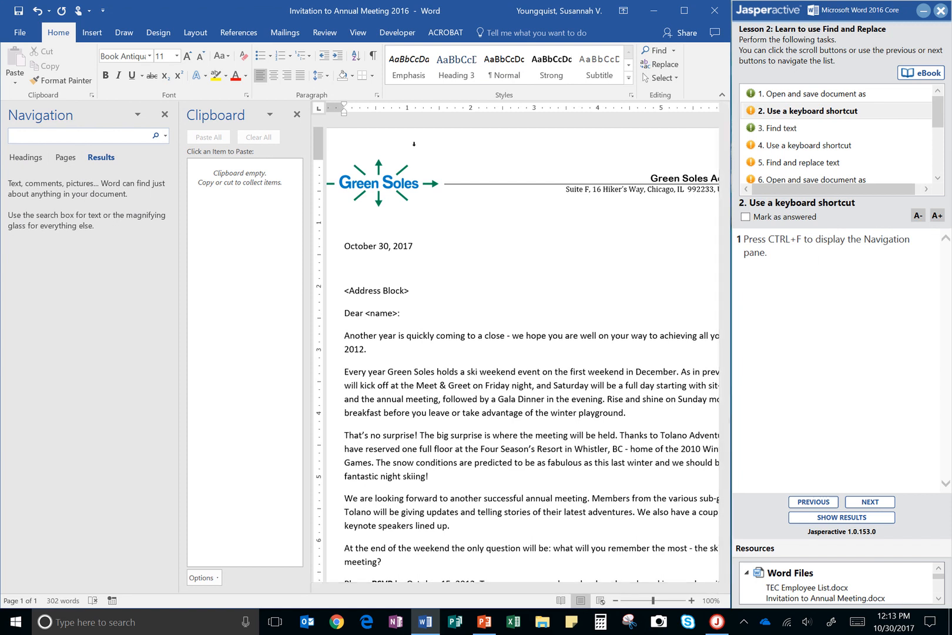
left_click(296, 115)
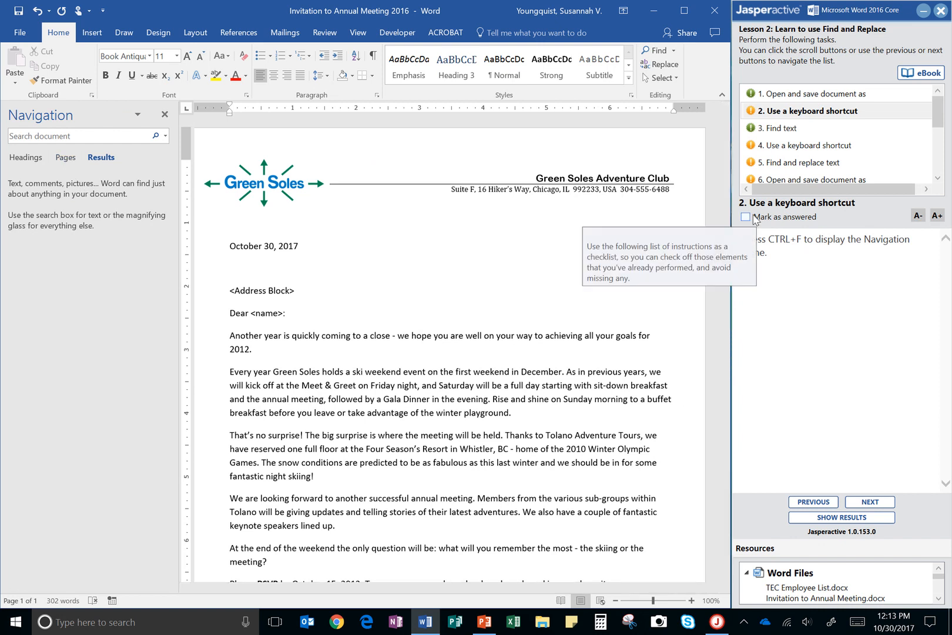
left_click(746, 217)
left_click(882, 504)
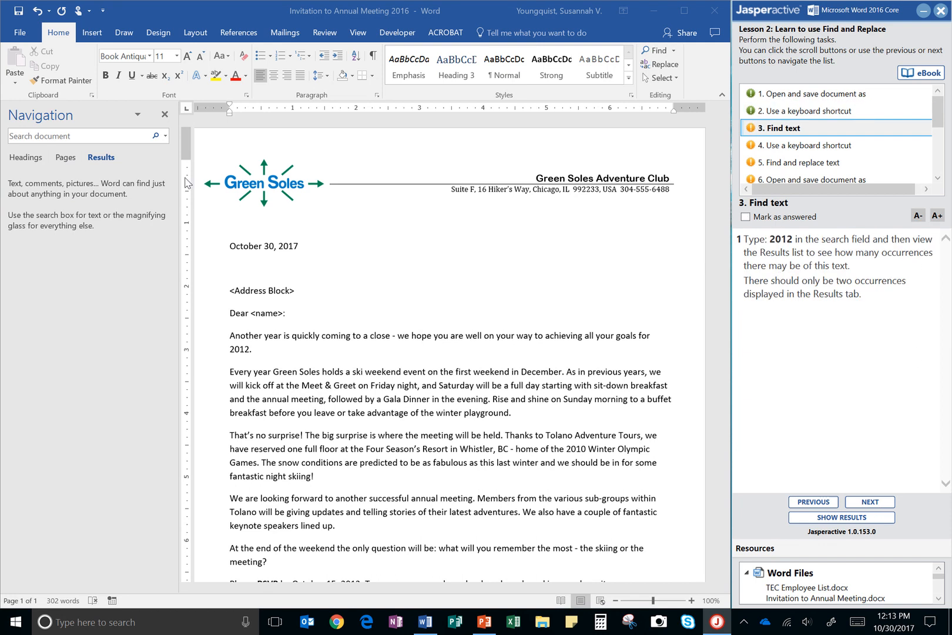
Step: Search the letter for 2012
left_click(109, 134)
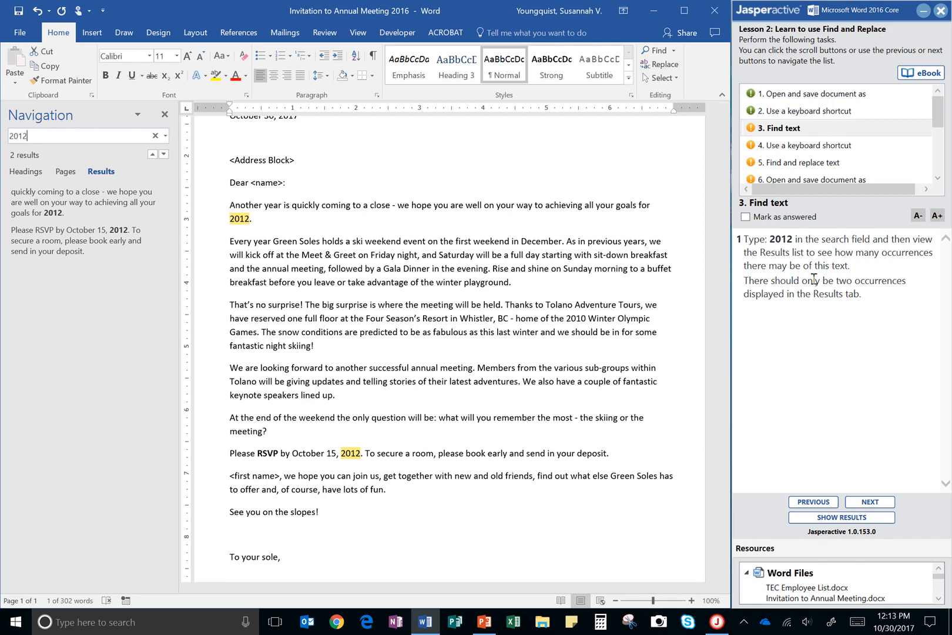
Step: Mark task 3 as answered and move on to task 4
left_click(768, 218)
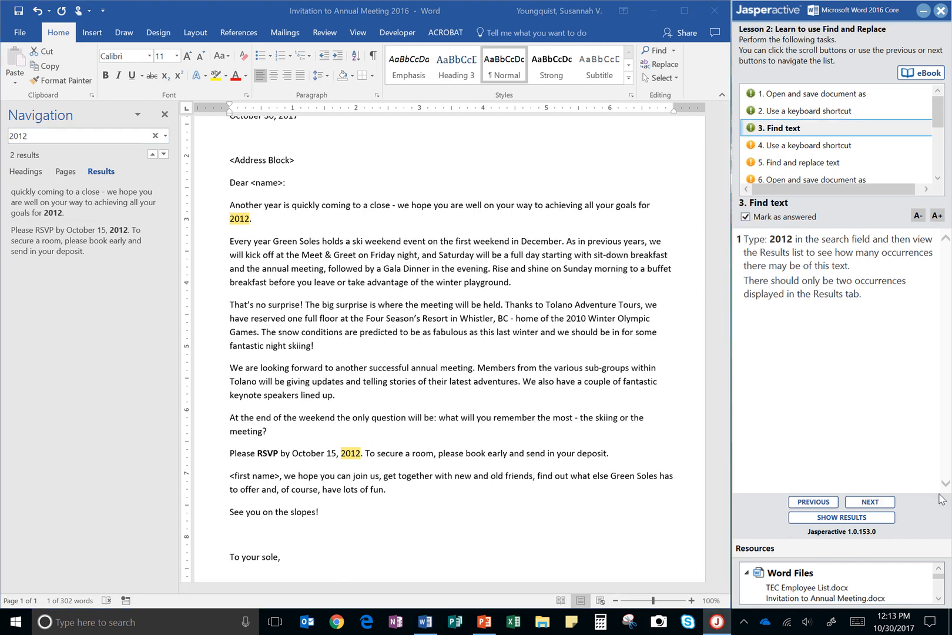
left_click(871, 504)
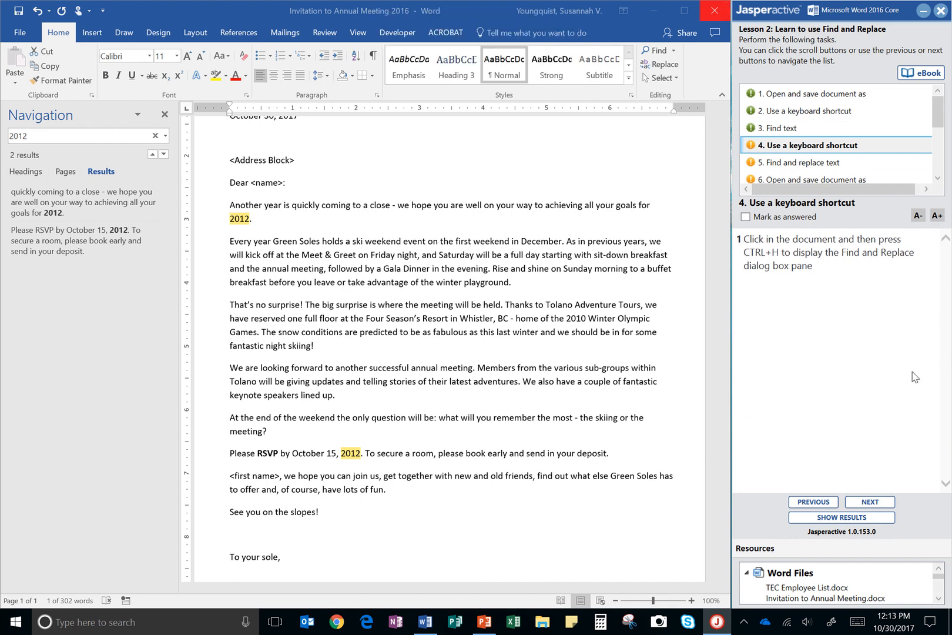
Step: Display the Find and Replace dialog for the letter, and mark task 4 as answered before moving on to task 5
left_click(426, 174)
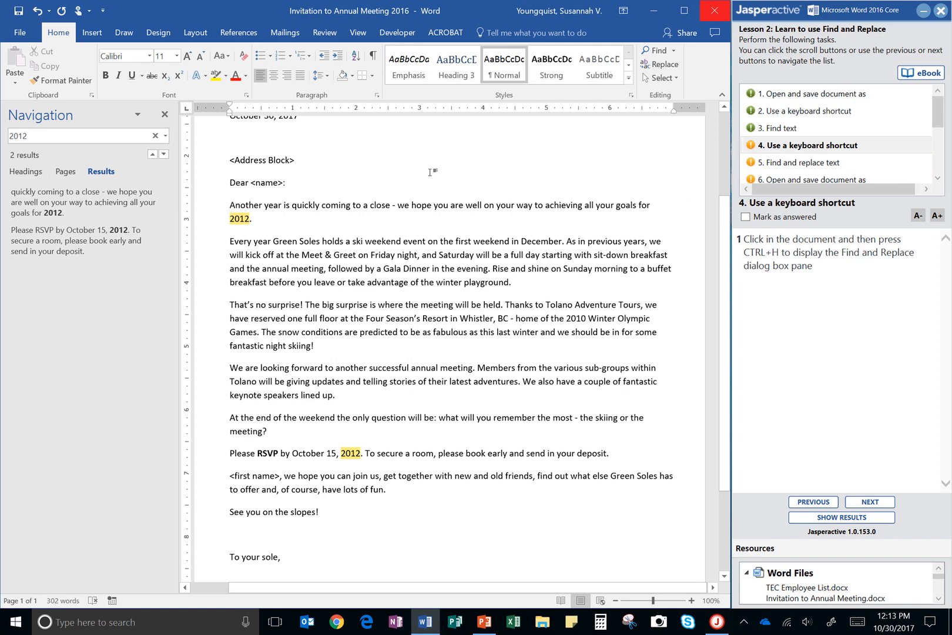
key("ctrl+h")
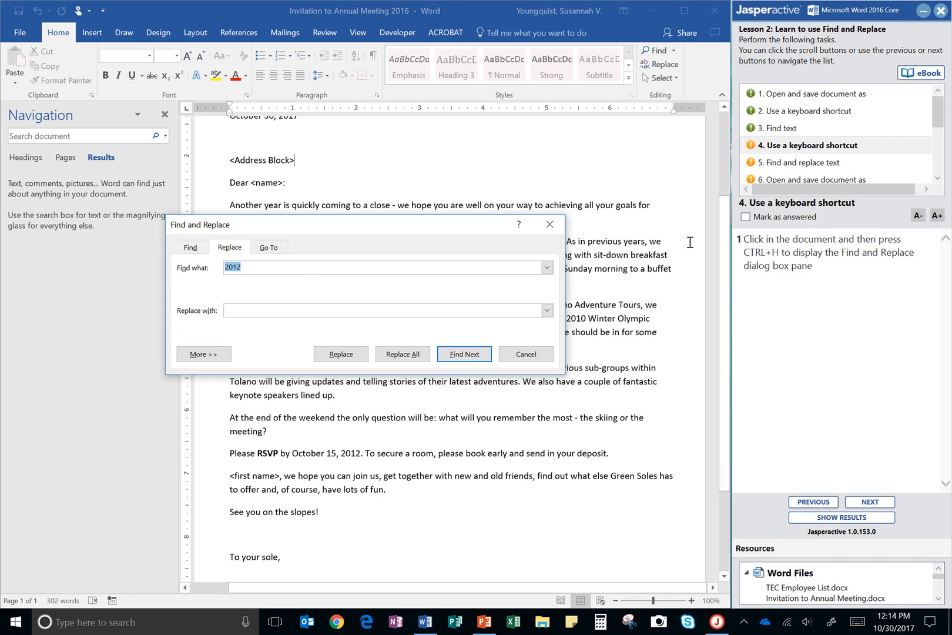
left_click(765, 217)
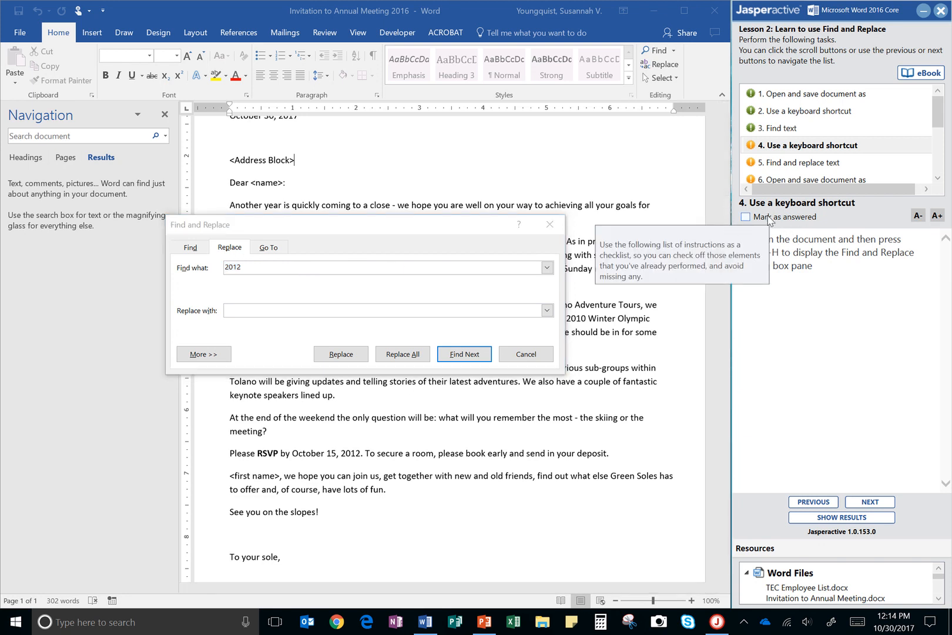
left_click(870, 503)
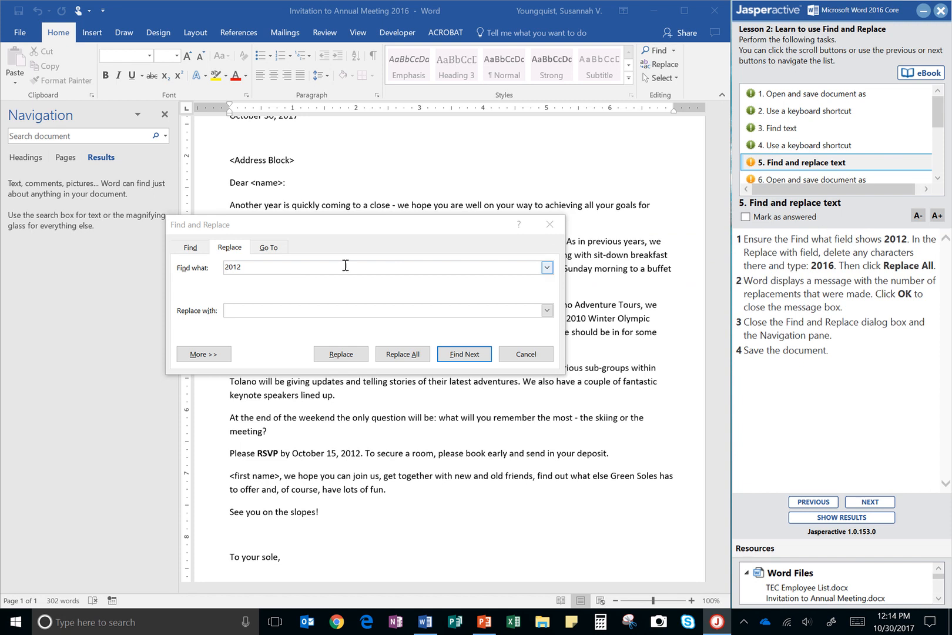
Step: Replace every occurrence of 2012 in the letter with 2016, and close the Find and Replace dialog and the Navigation pane
left_click(178, 272)
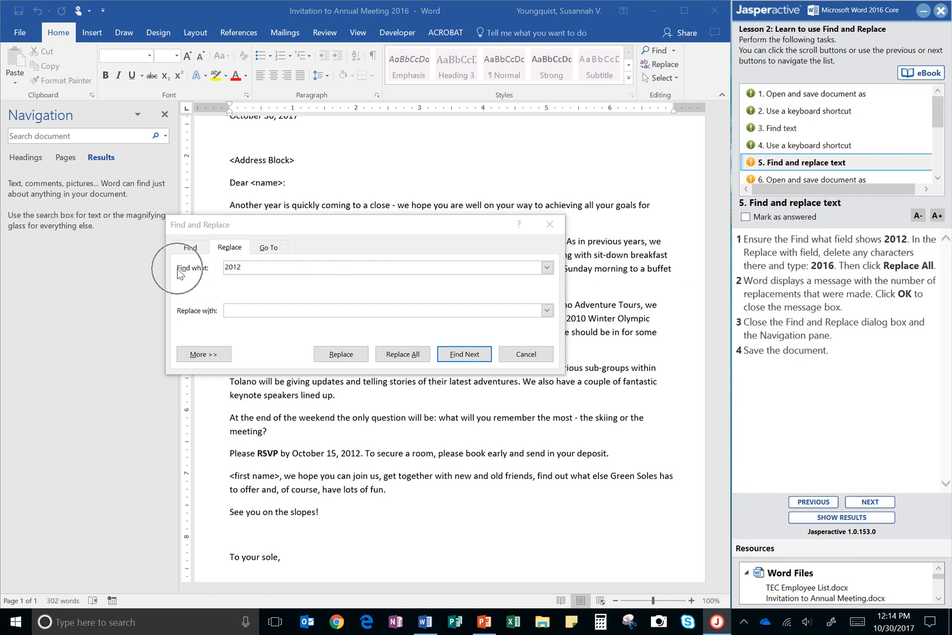
left_click(250, 266)
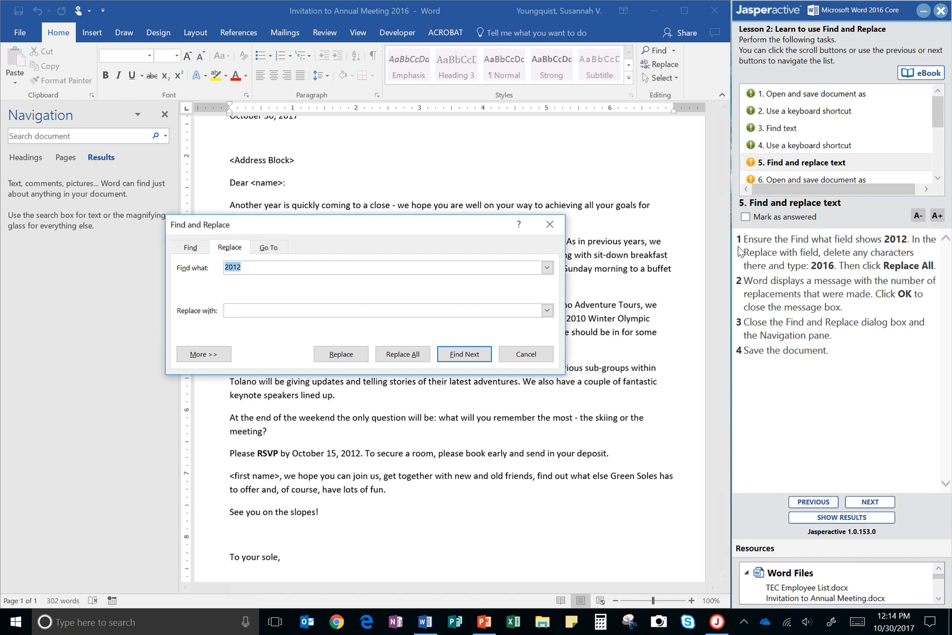
left_click(193, 313)
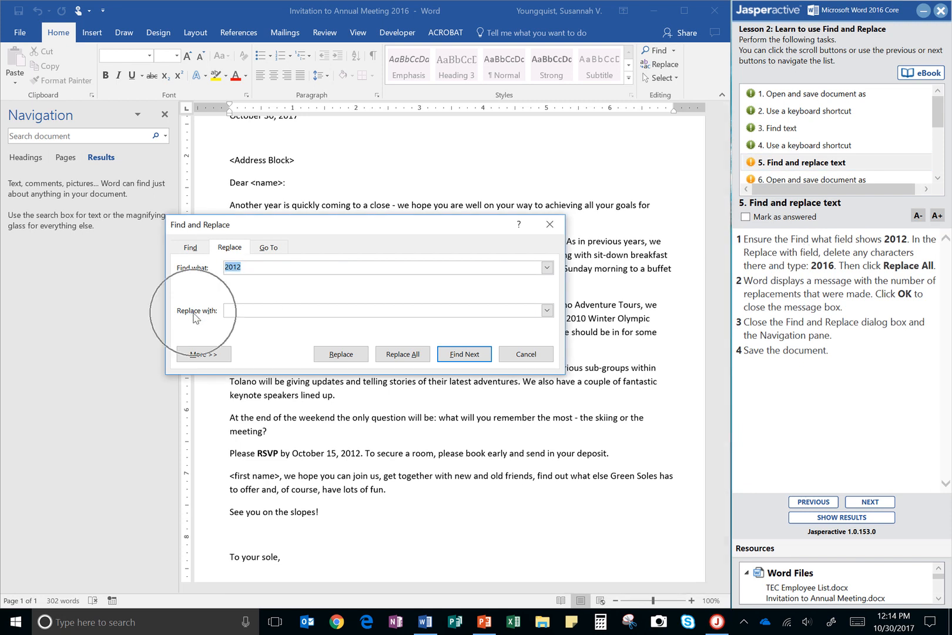
left_click(194, 313)
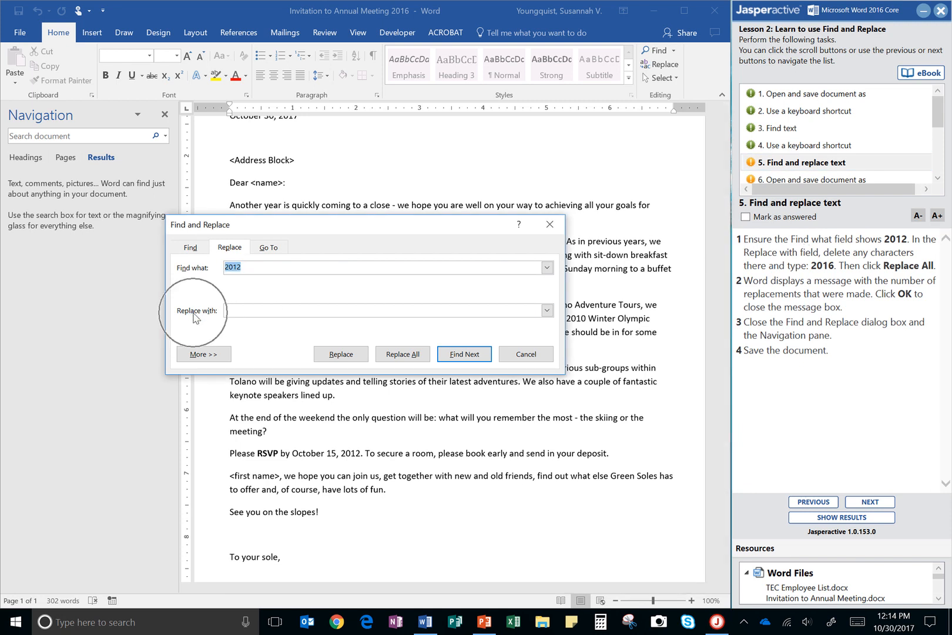
left_click(275, 314)
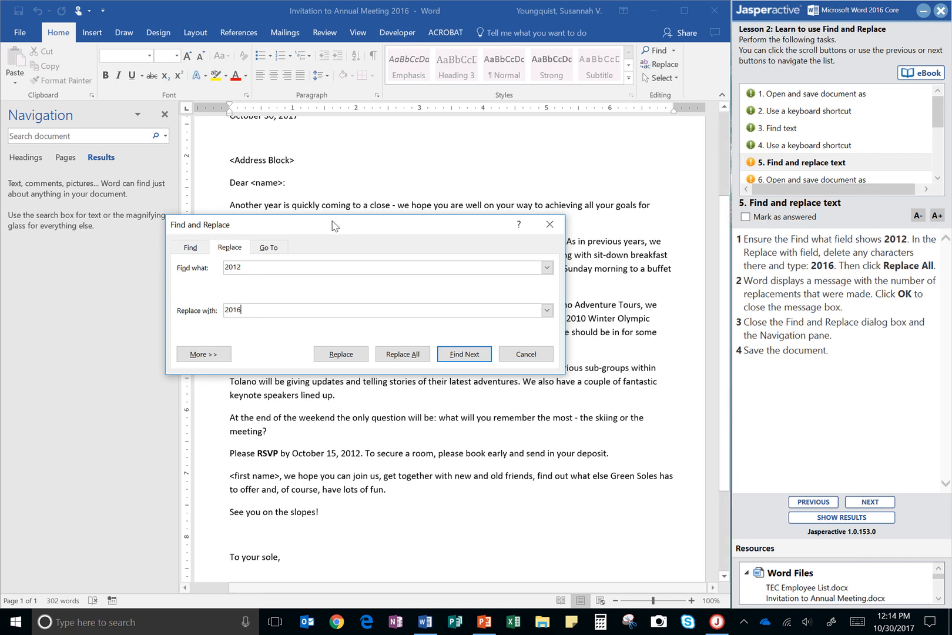
left_click(400, 359)
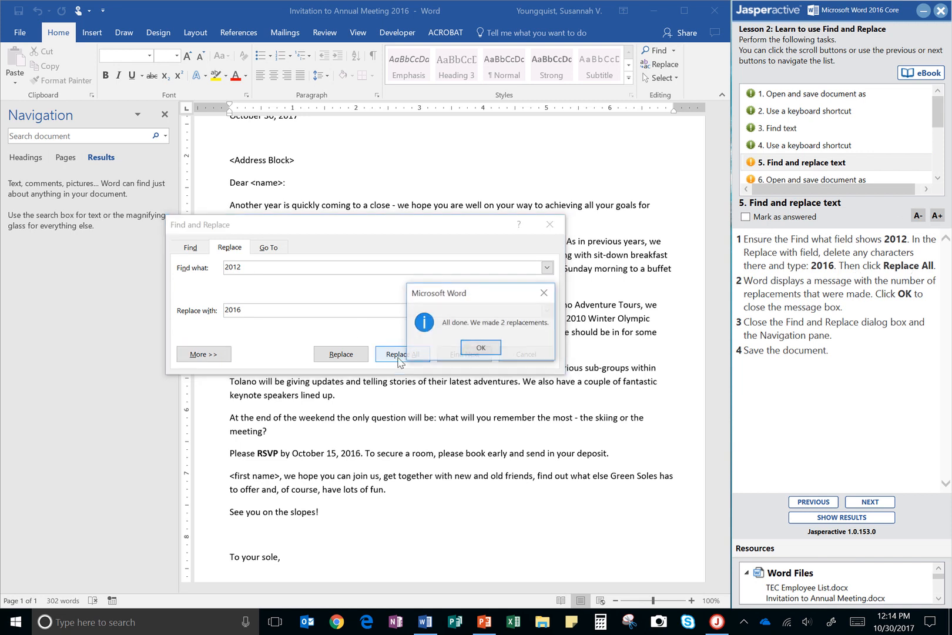
key("ctrl")
key("ctrl")
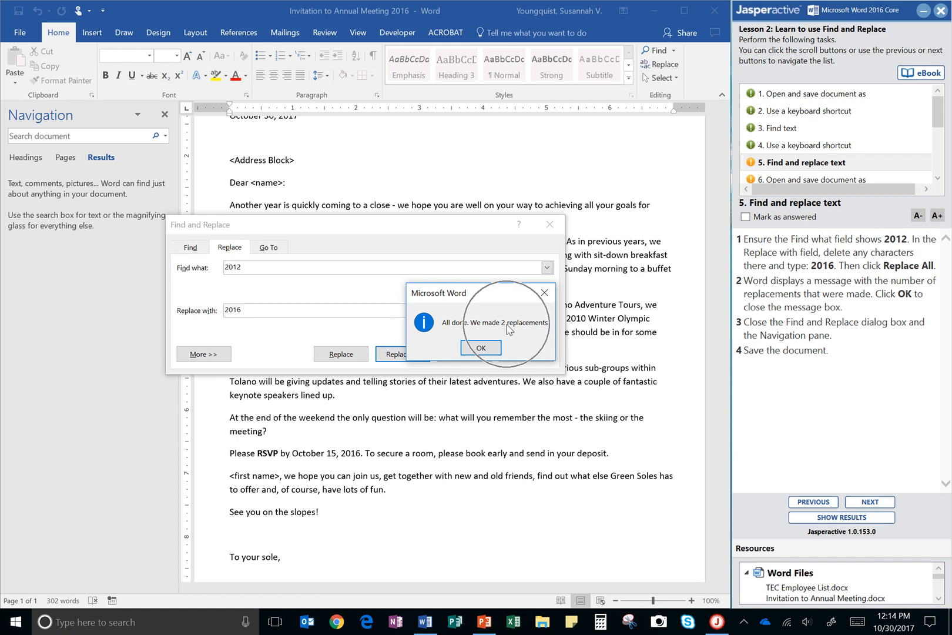
left_click(492, 347)
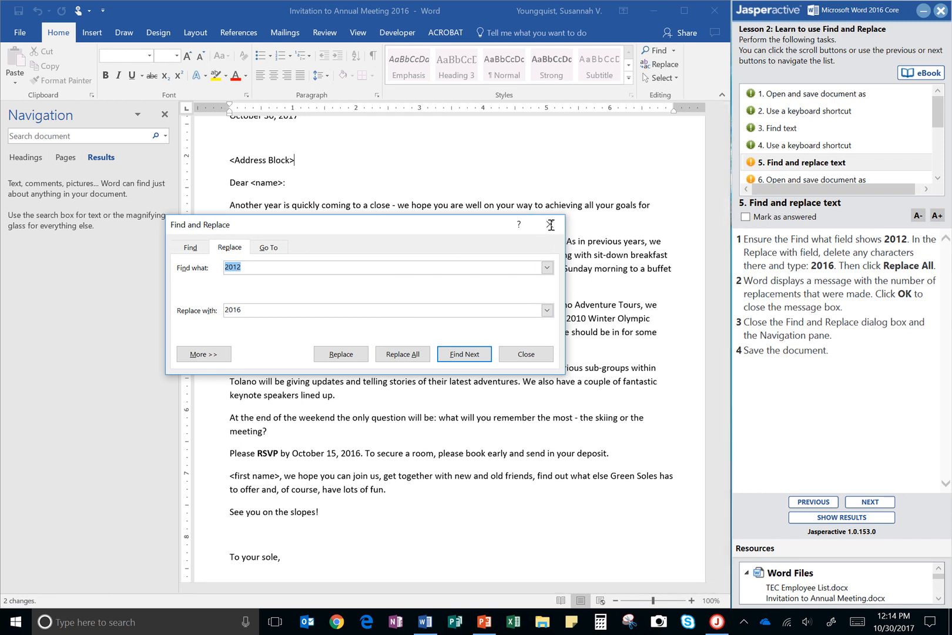
left_click(549, 224)
left_click(165, 114)
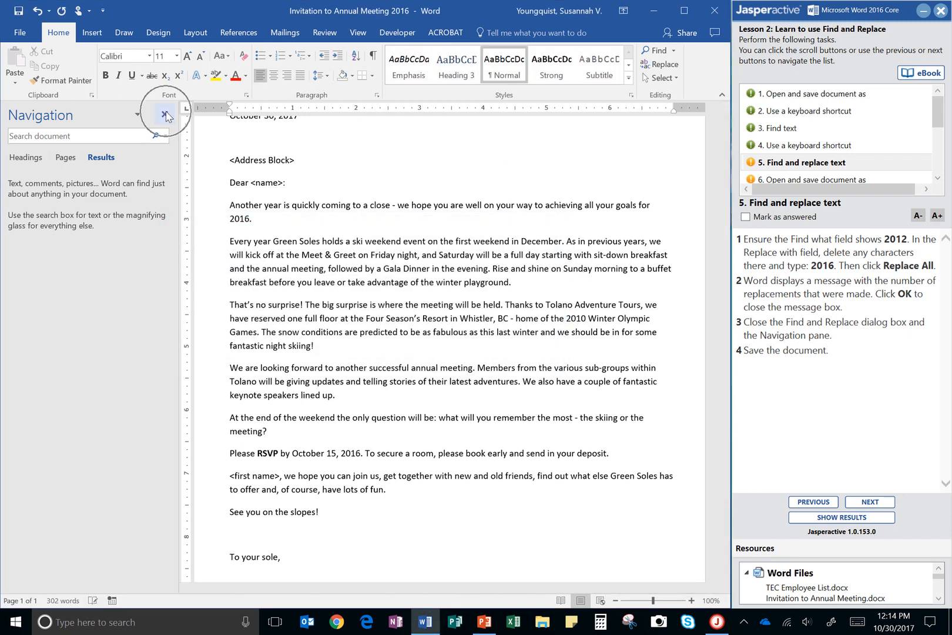
Step: Save the letter, and mark task 5 as answered before moving on to task 6
left_click(19, 12)
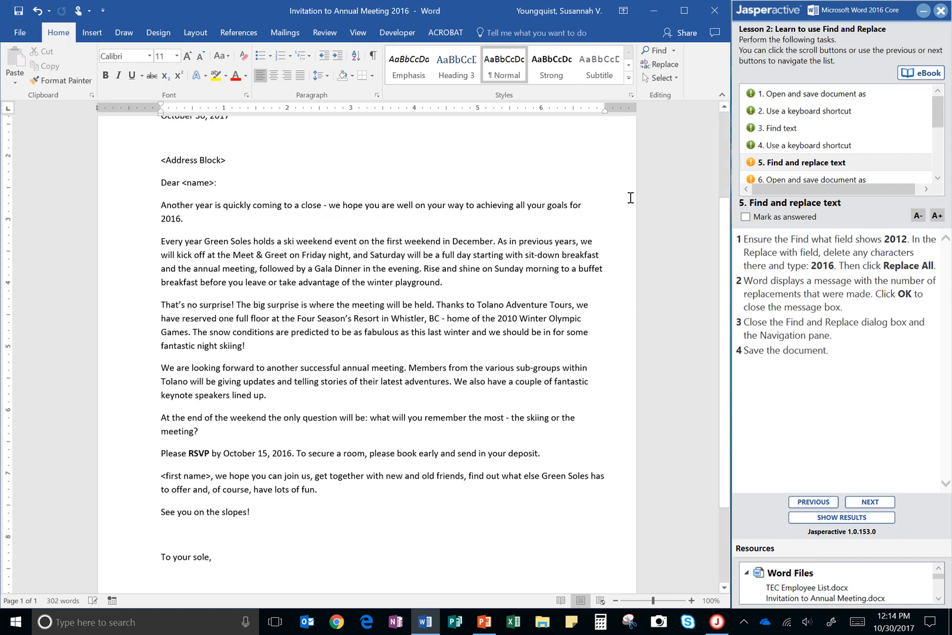
left_click(745, 217)
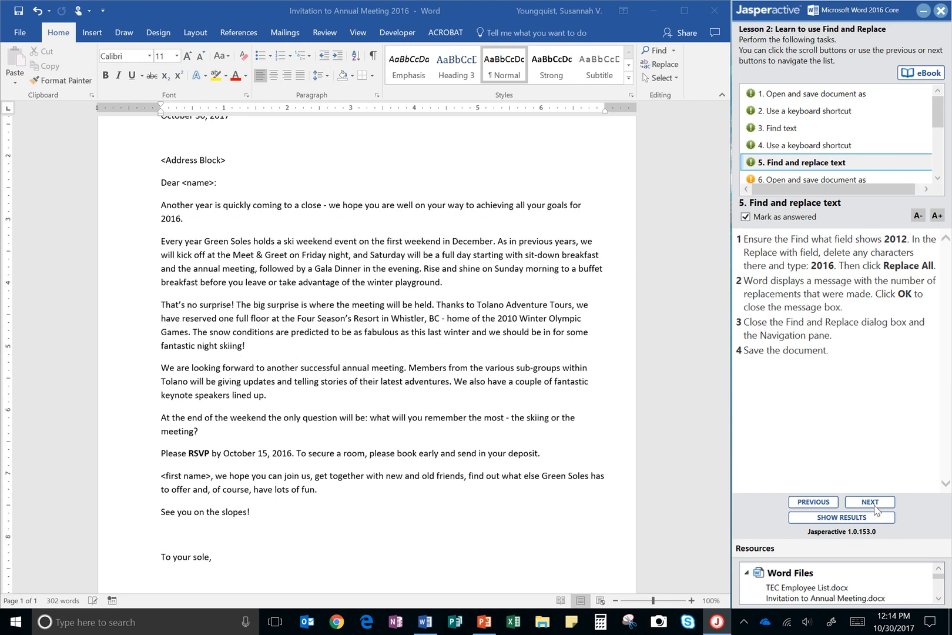
left_click(873, 503)
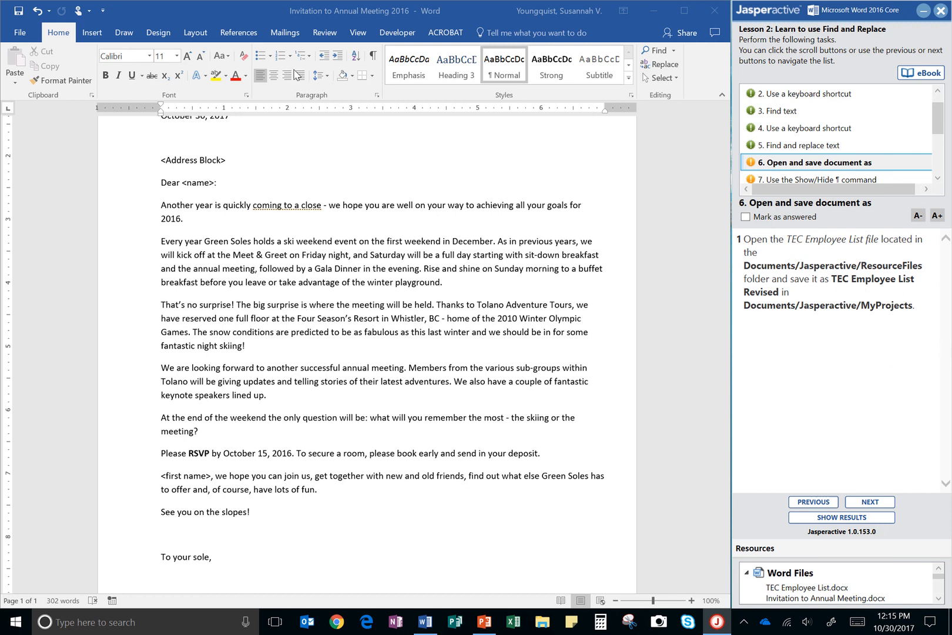
Step: Open the TEC Employee List document from the Documents/Jasperactive/ResourceFiles folder
left_click(23, 31)
left_click(22, 33)
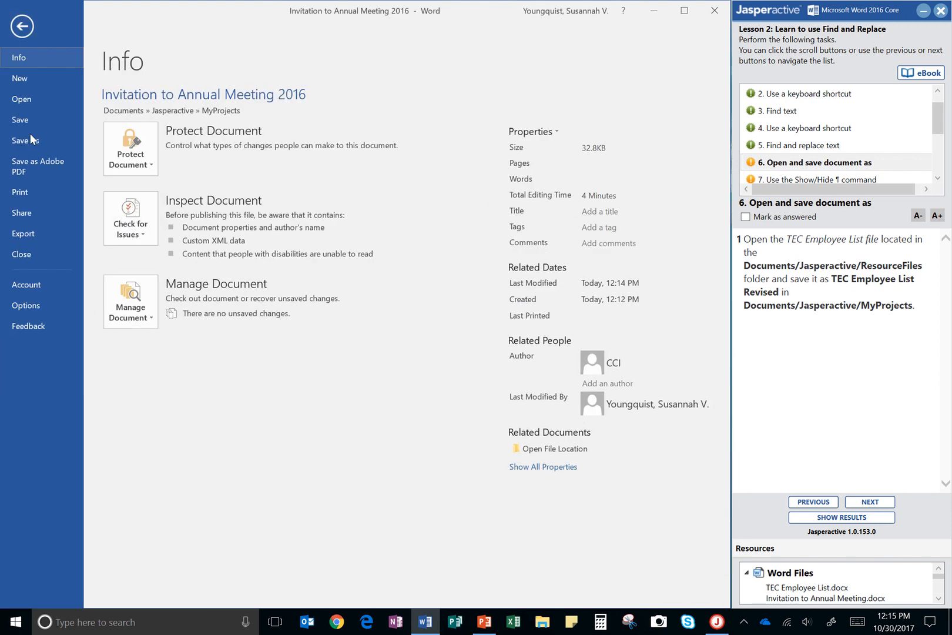
left_click(27, 101)
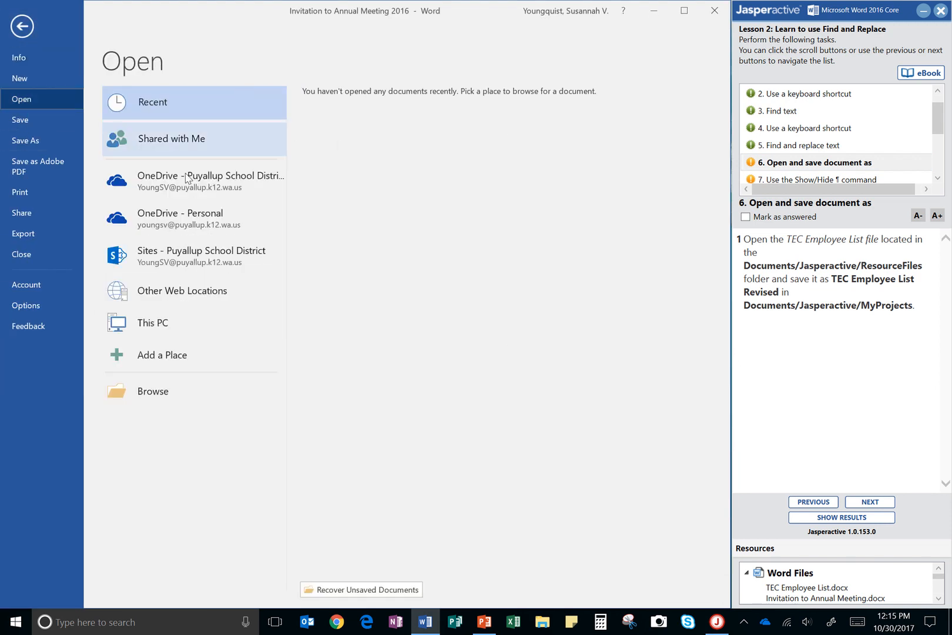
left_click(168, 388)
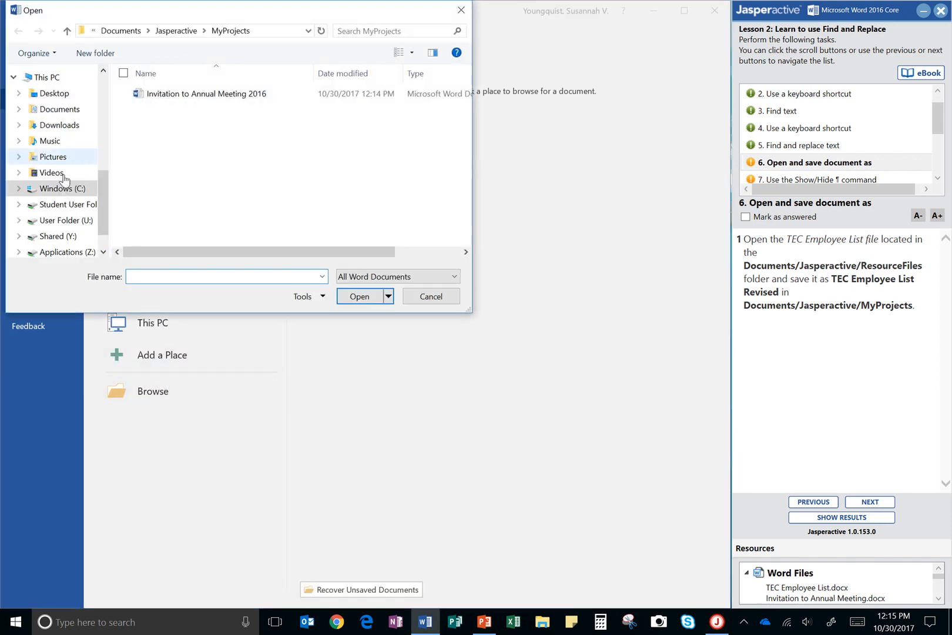
left_click(63, 110)
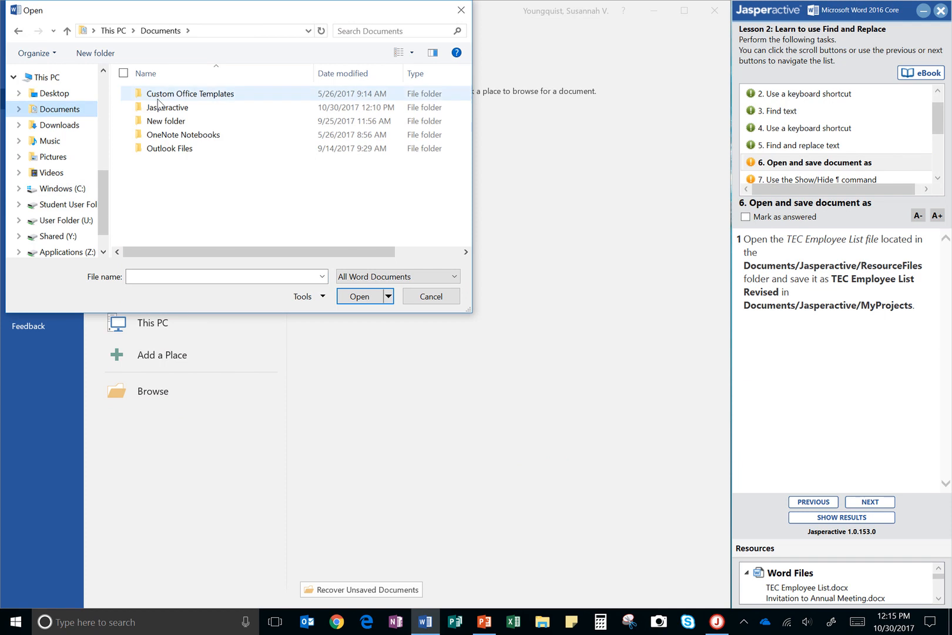
double_click(188, 107)
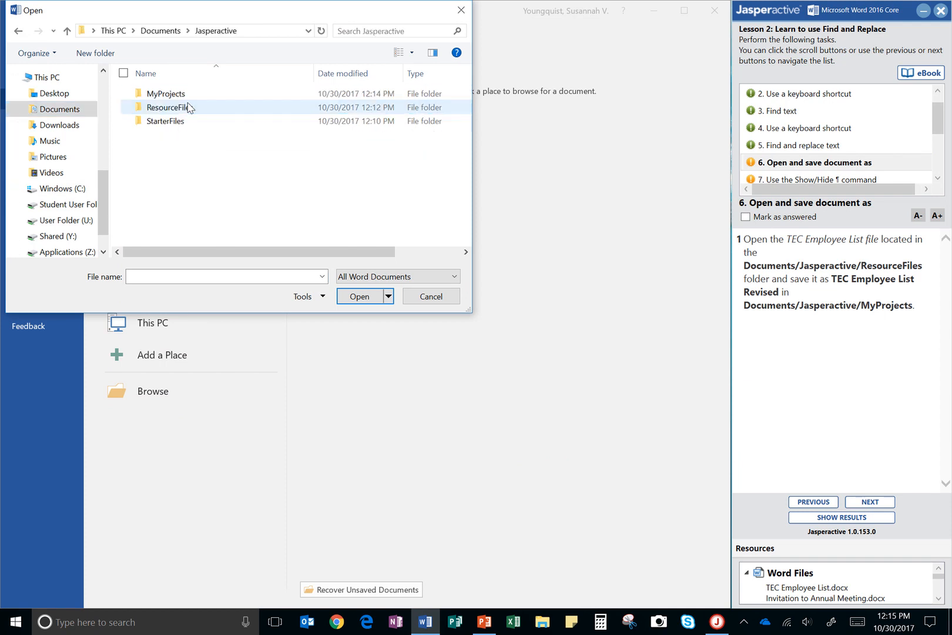
double_click(173, 108)
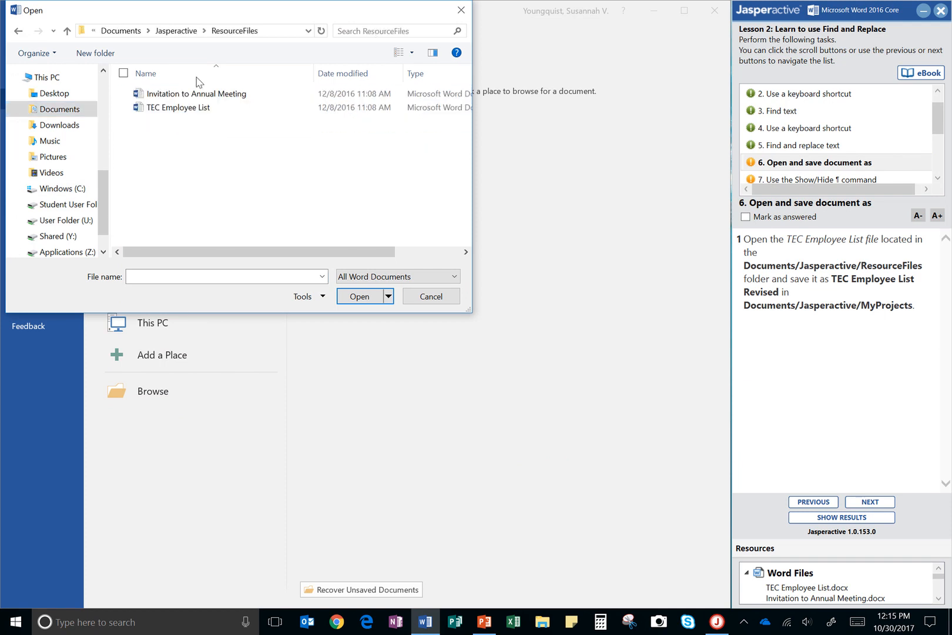
double_click(177, 107)
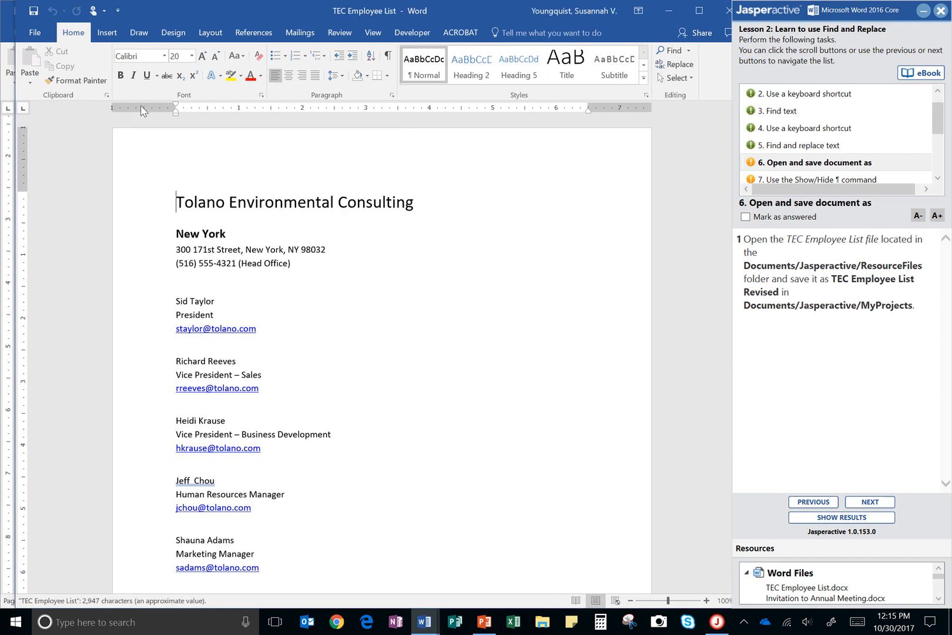
Step: Save the document as TEC Employee List Revised in Documents/Jasperactive/MyProjects, and mark task 6 as answered before moving on to task 7
left_click(30, 34)
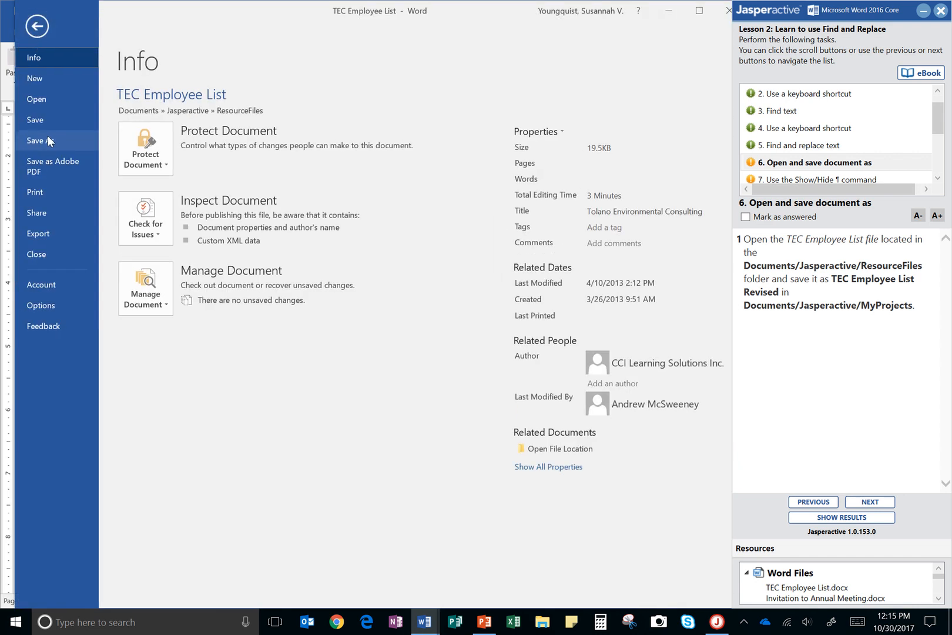
left_click(47, 140)
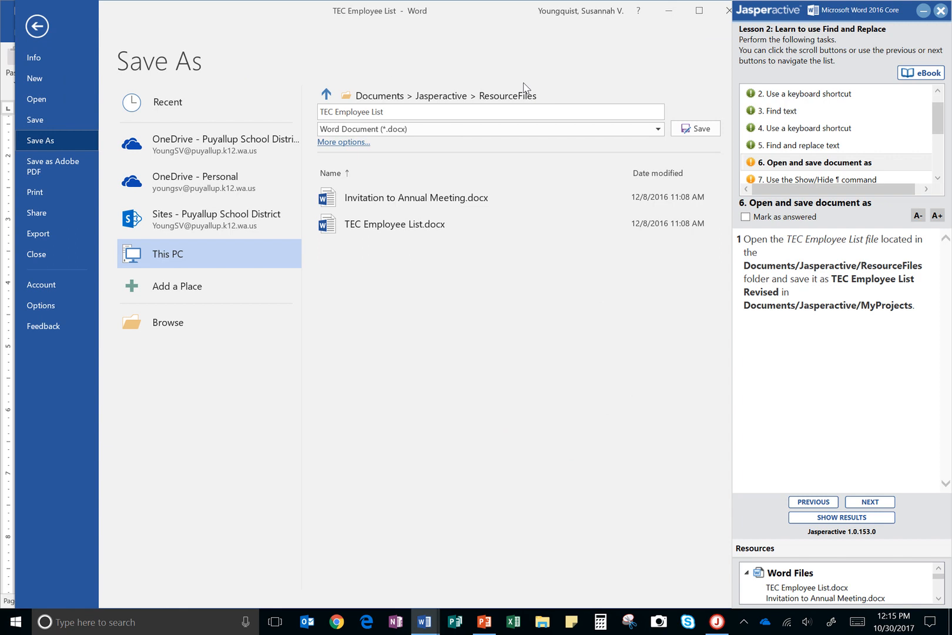
left_click(524, 96)
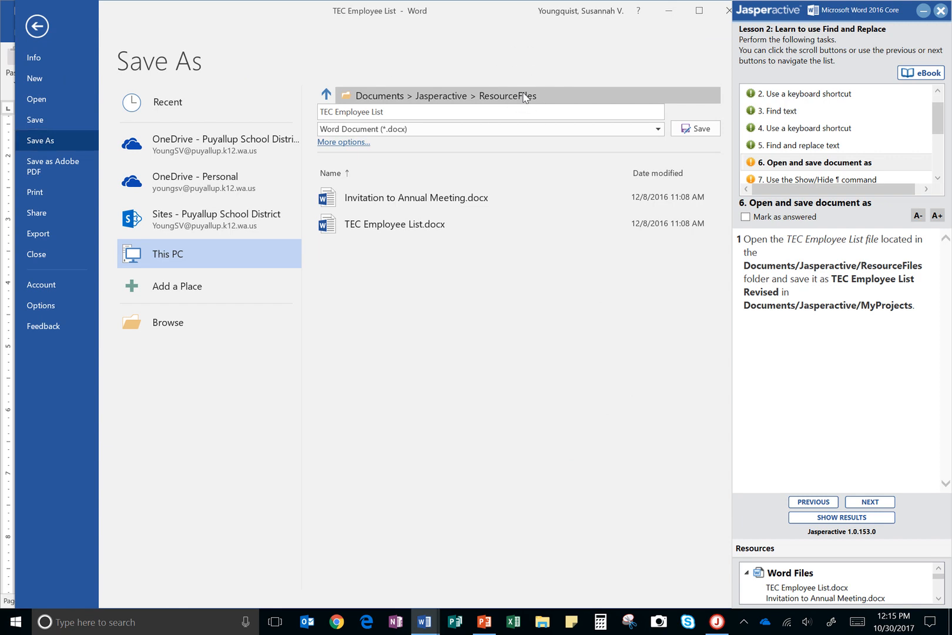
left_click(200, 31)
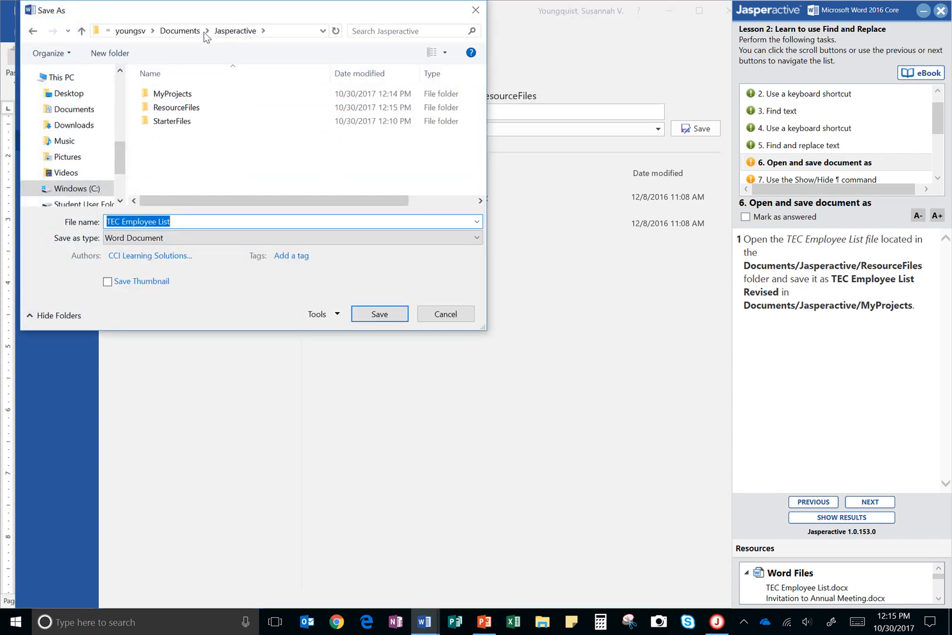
double_click(204, 93)
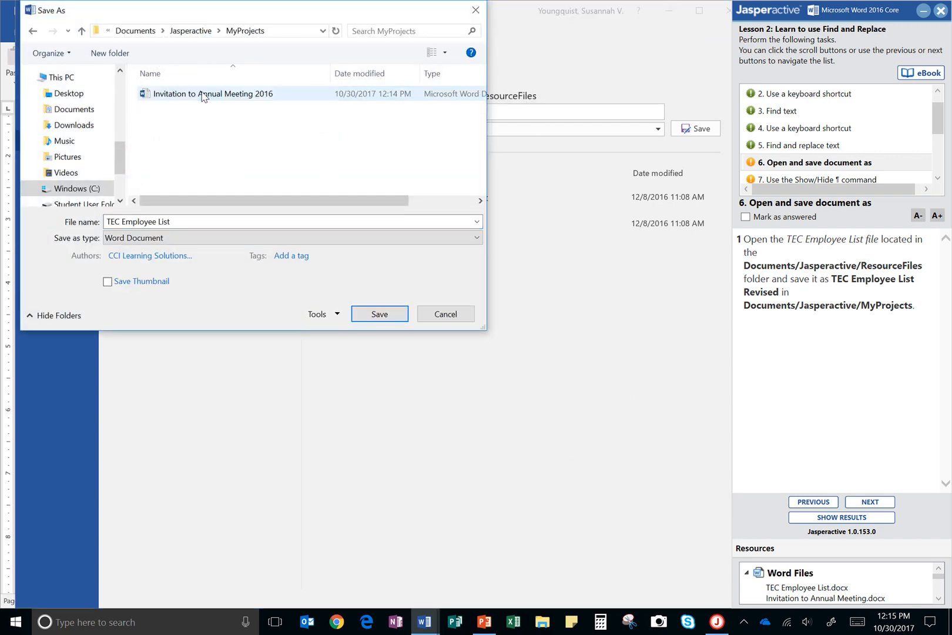
left_click(194, 221)
left_click(194, 222)
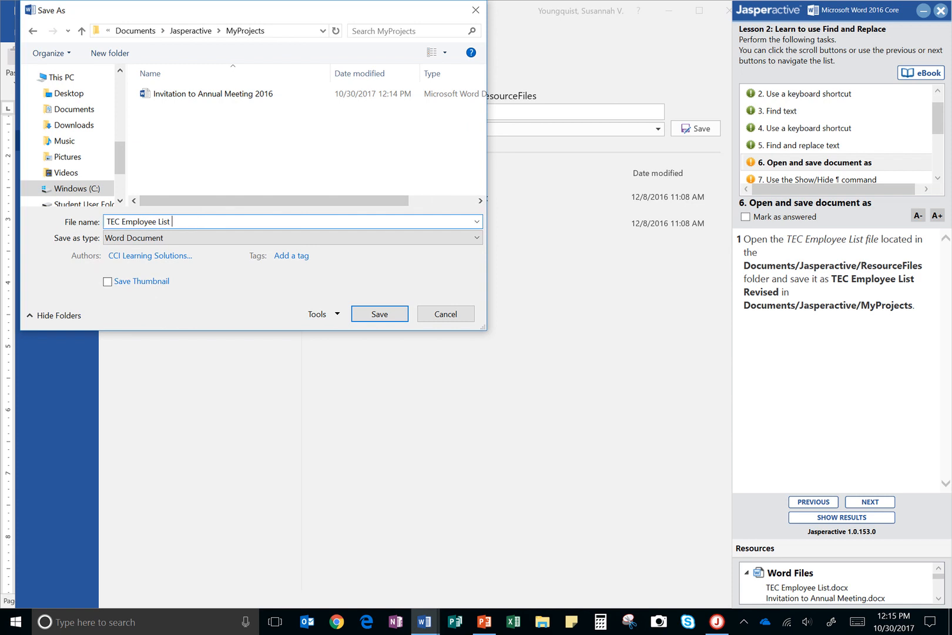
type("Revised")
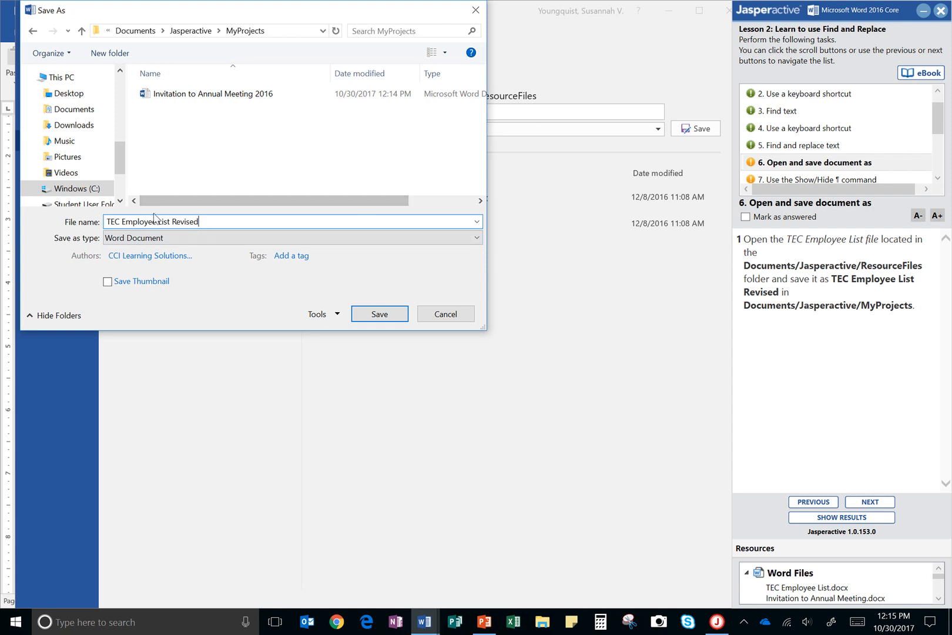
left_click(380, 315)
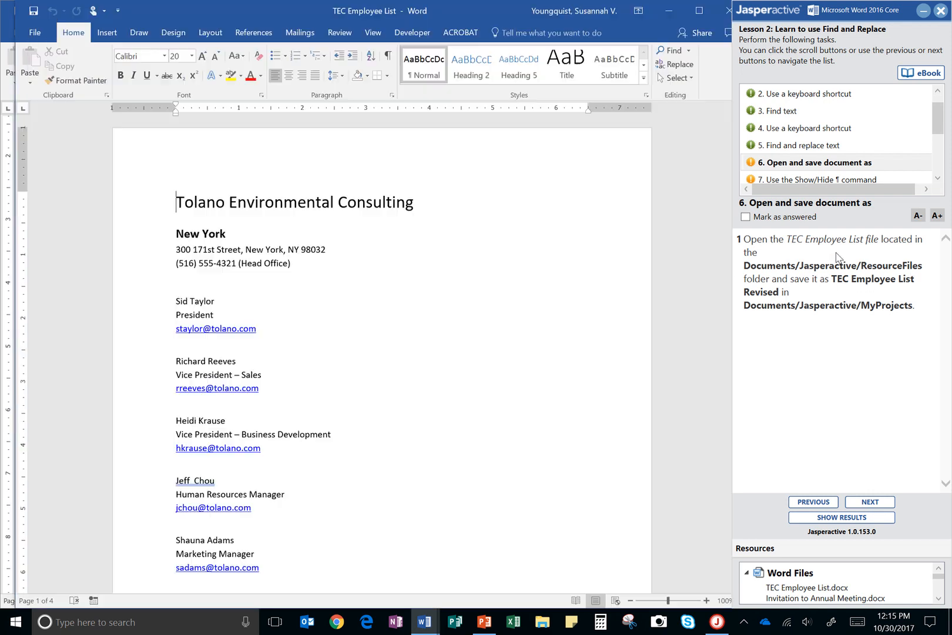
left_click(776, 219)
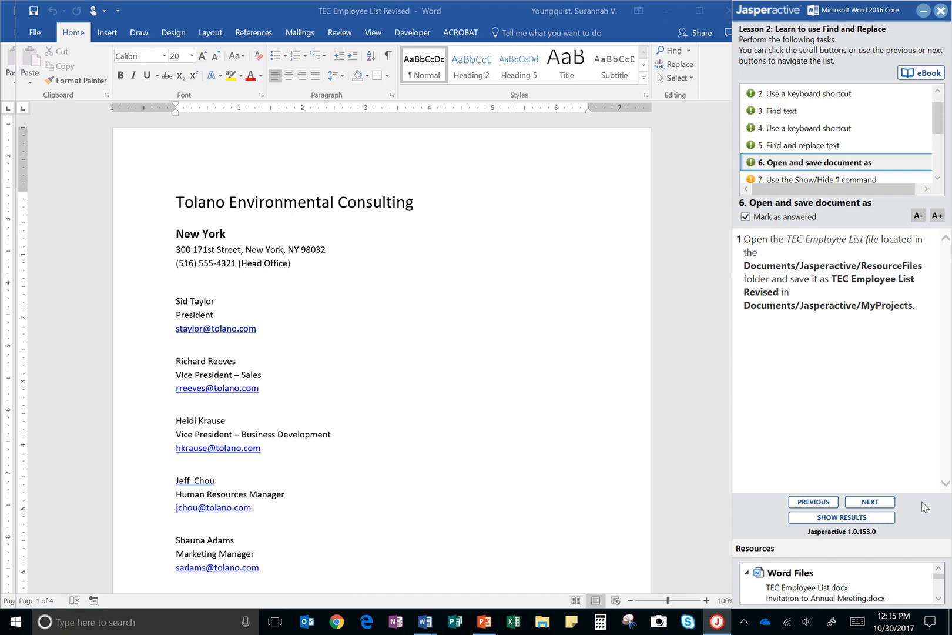
left_click(869, 502)
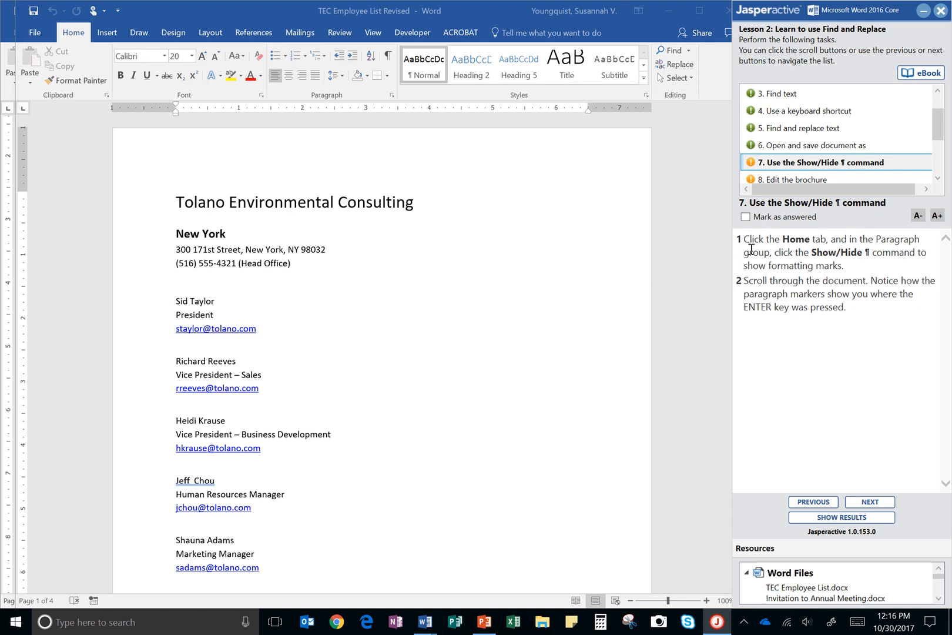
Step: Show the paragraph marks and other formatting marks in the TEC Employee List Revised document
left_click(868, 255)
left_click(389, 58)
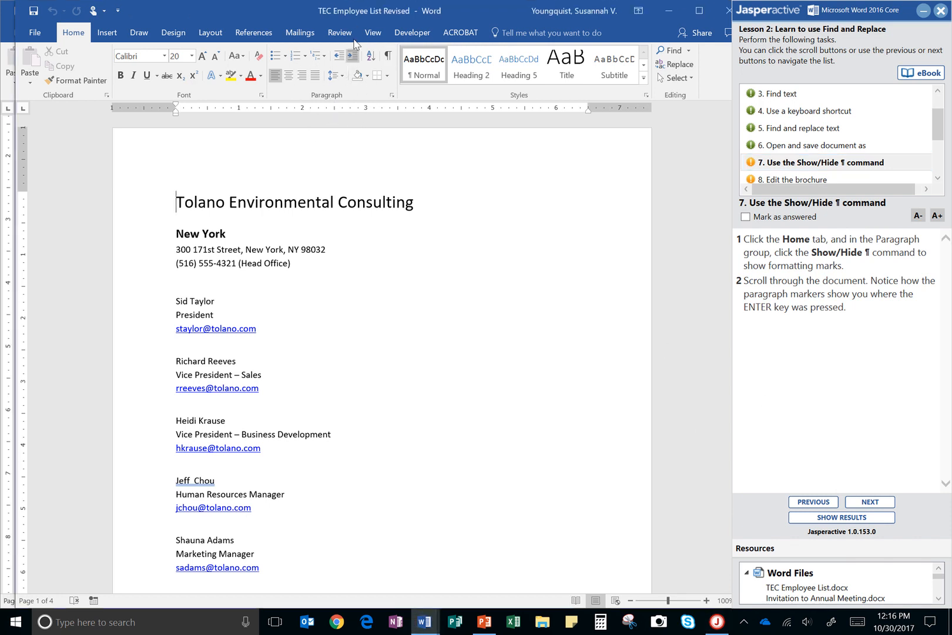
left_click(388, 57)
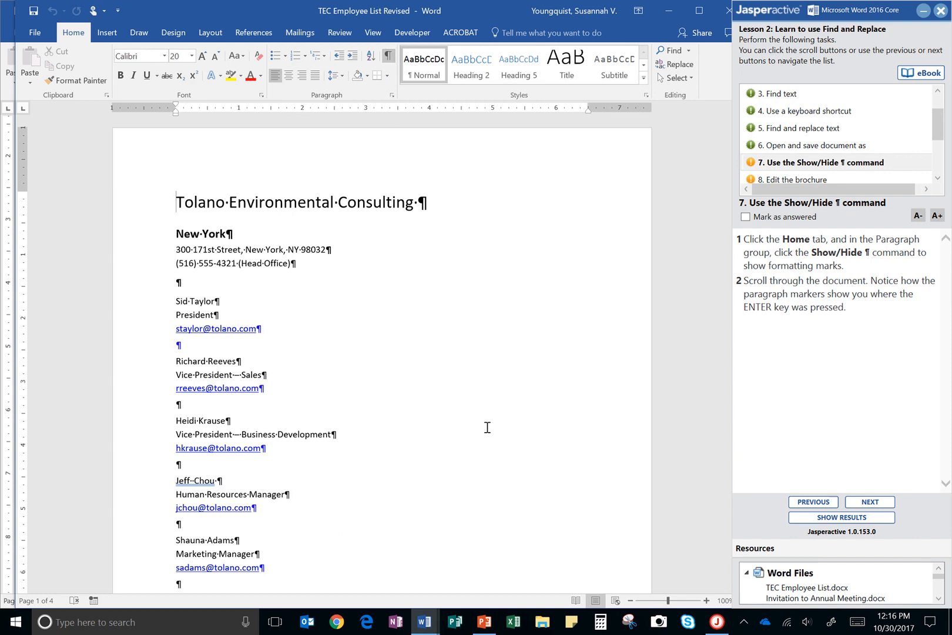
Step: Review the paragraph marks through to the document's end, and mark task 7 as answered before moving on to task 8
scroll(488, 364, "down", 6)
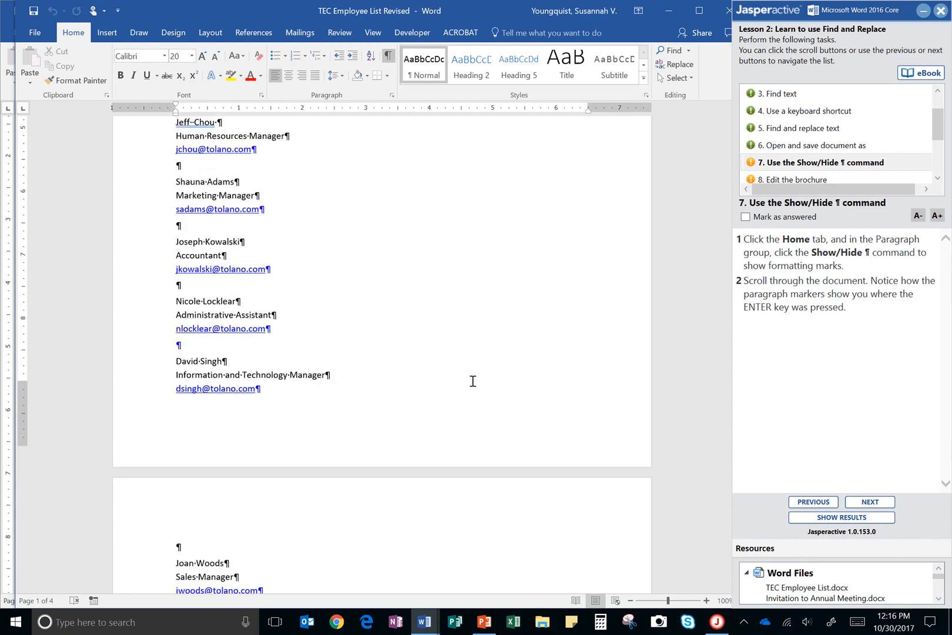
scroll(472, 381, "down", 13)
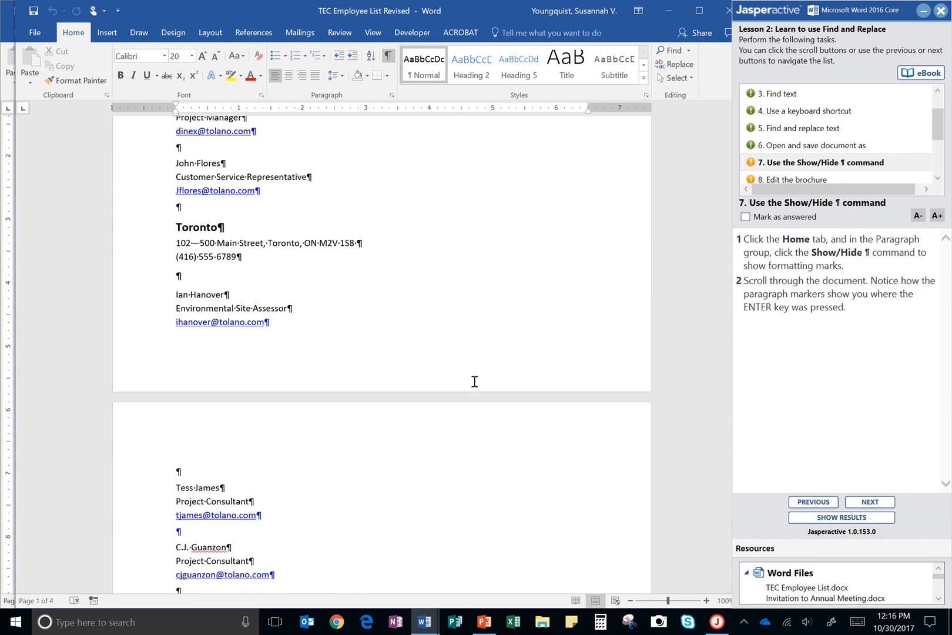
scroll(473, 382, "down", 6)
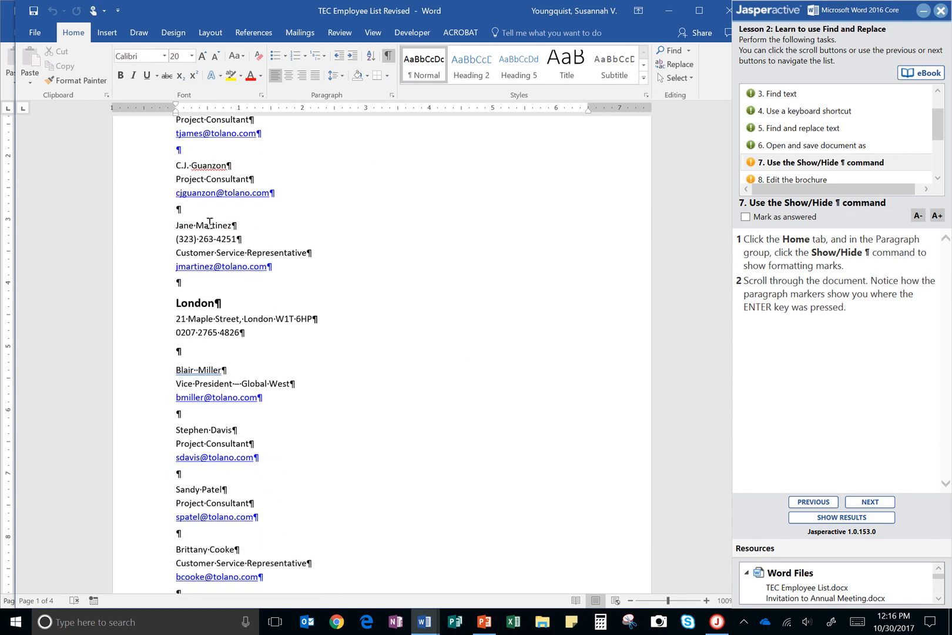
scroll(246, 419, "down", 9)
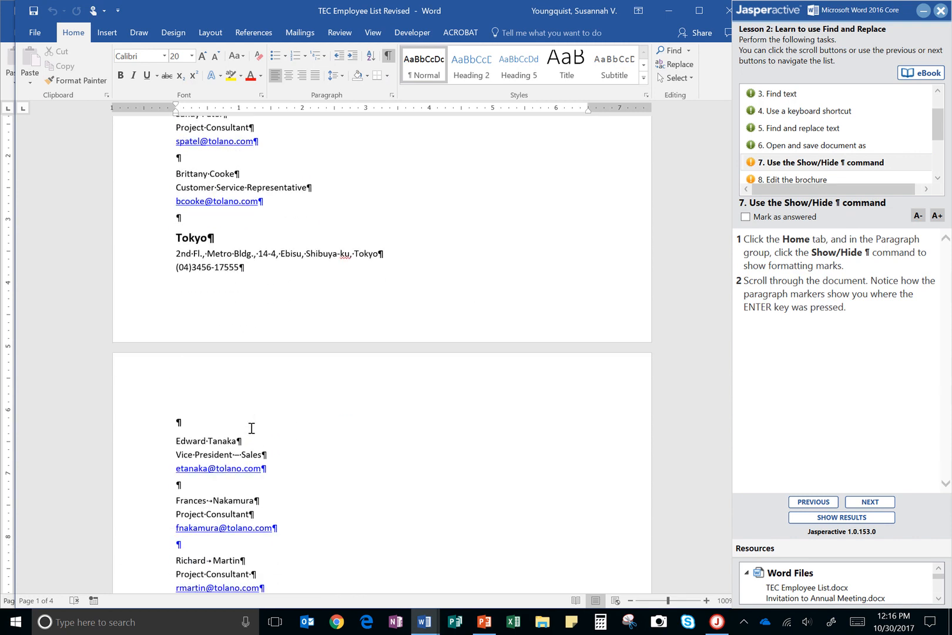
scroll(251, 424, "down", 9)
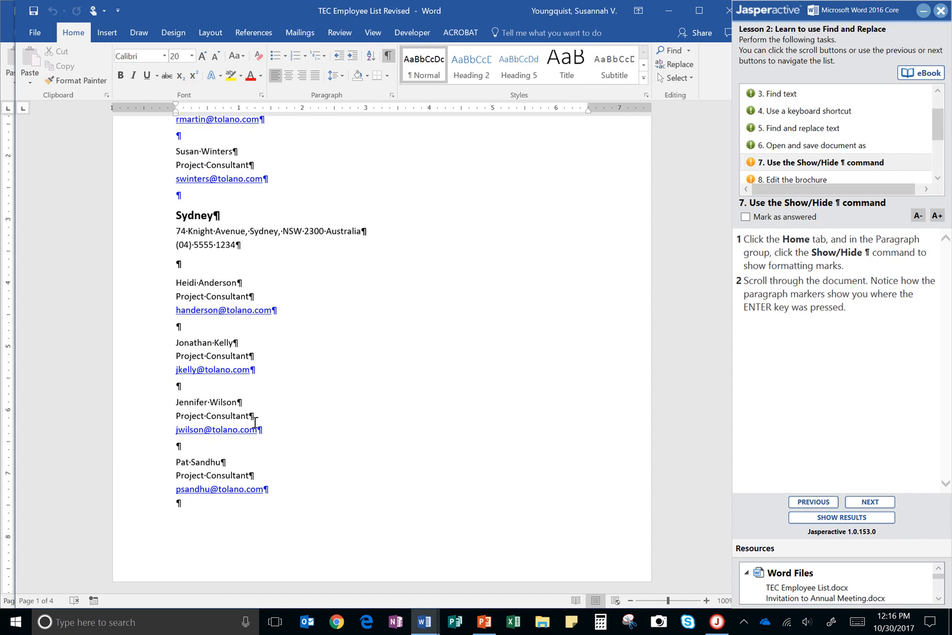
left_click(747, 217)
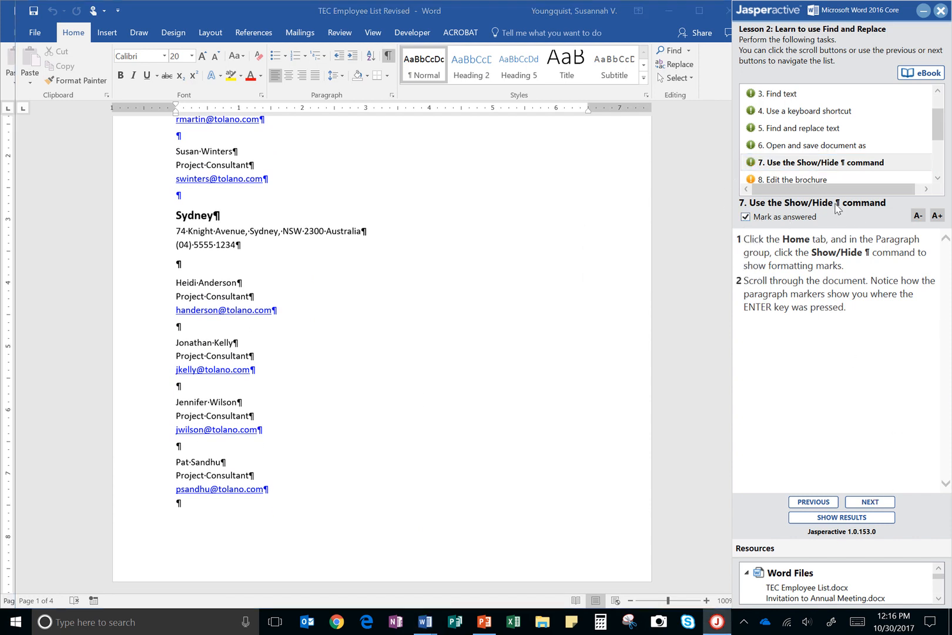
left_click(886, 503)
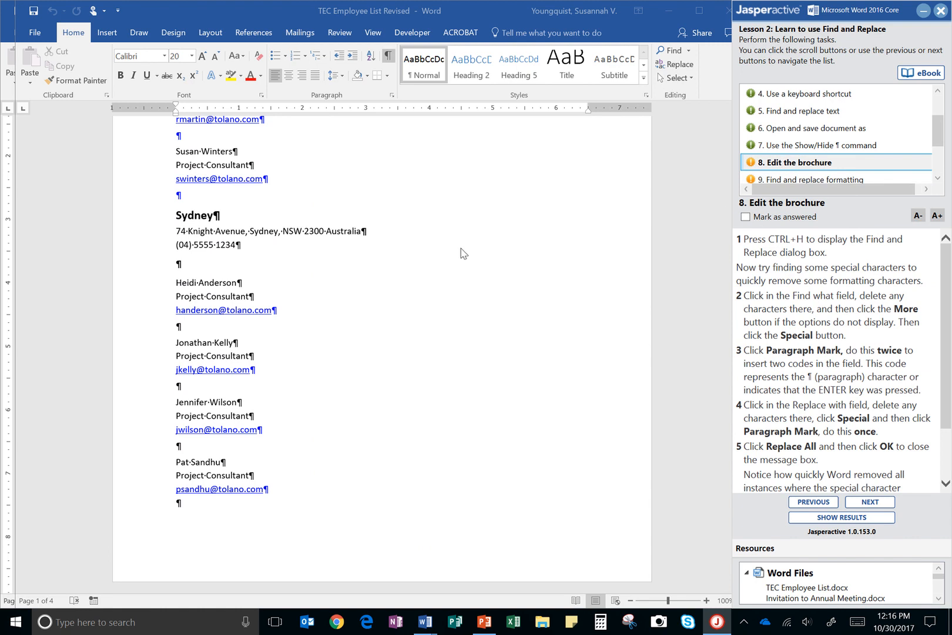
Step: Start a find and replace in the employee list, and set the search text to two paragraph marks (^p^p)
left_click(469, 275)
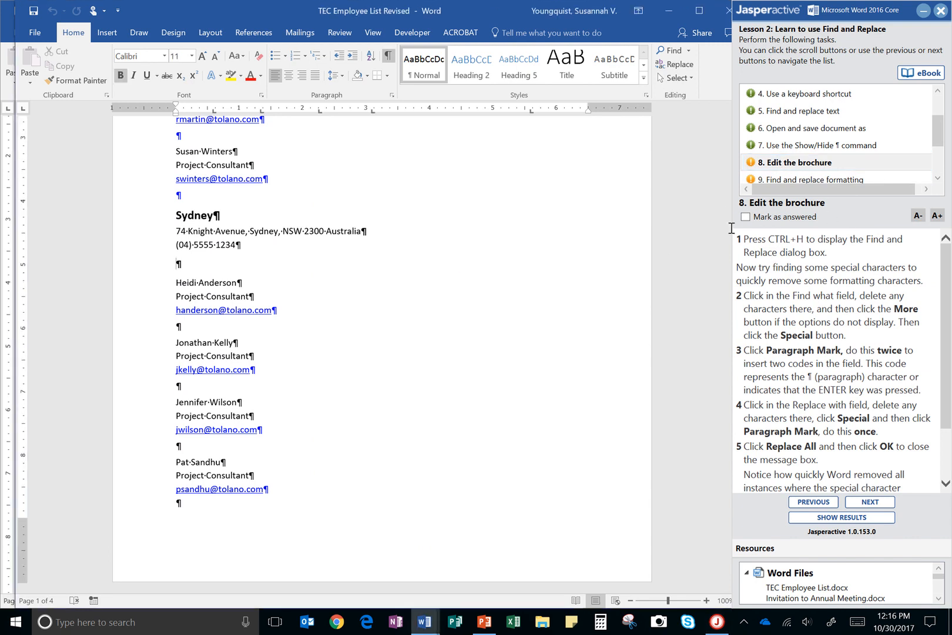
double_click(400, 294)
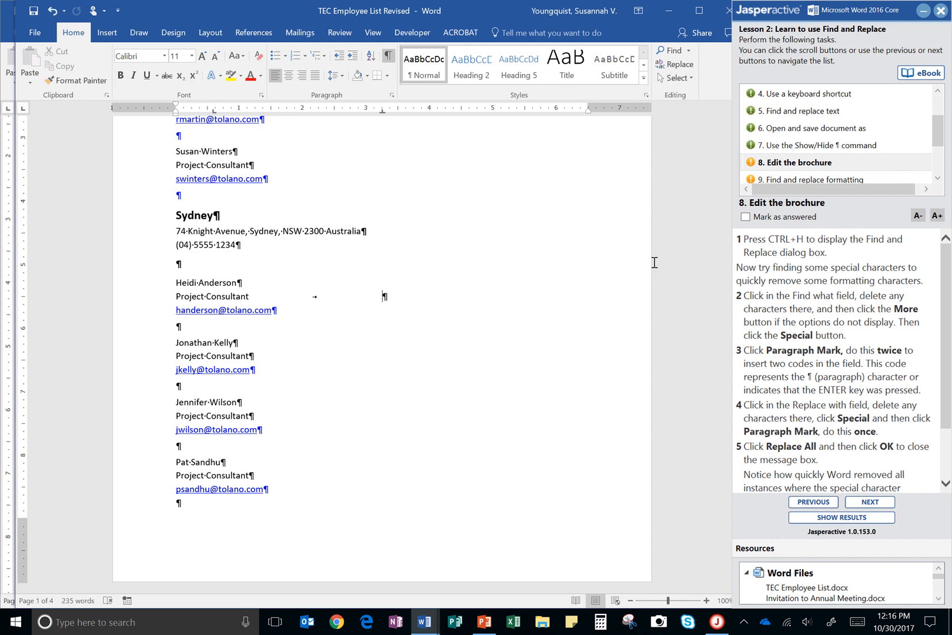
key("ctrl+h")
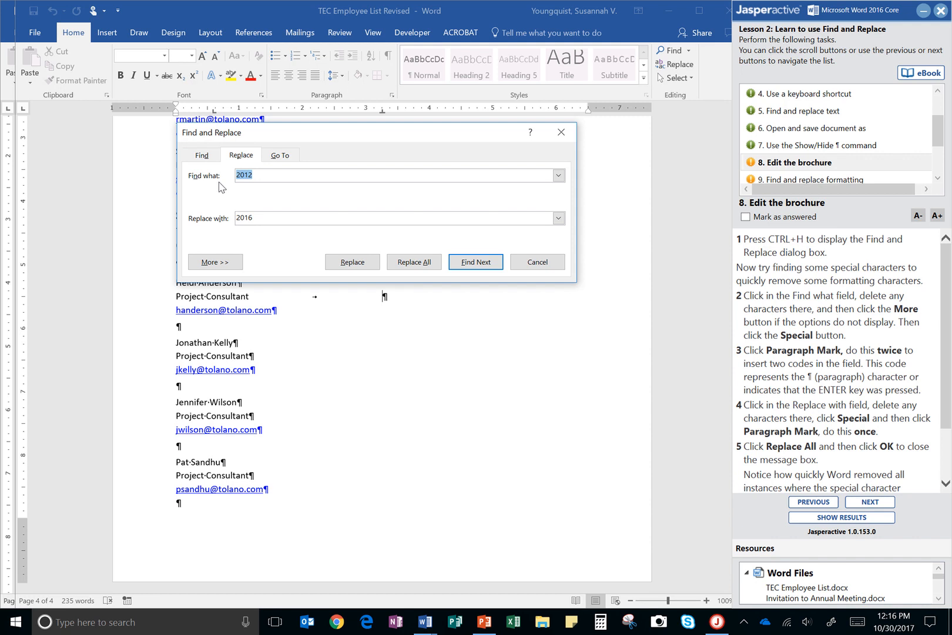
left_click_drag(272, 174, 203, 170)
key("Delete")
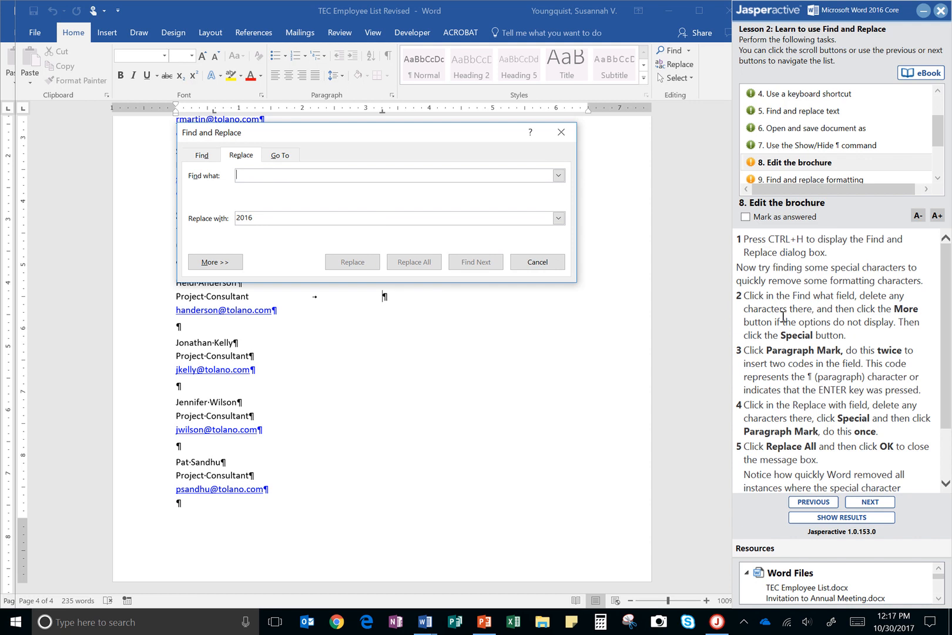
left_click(215, 262)
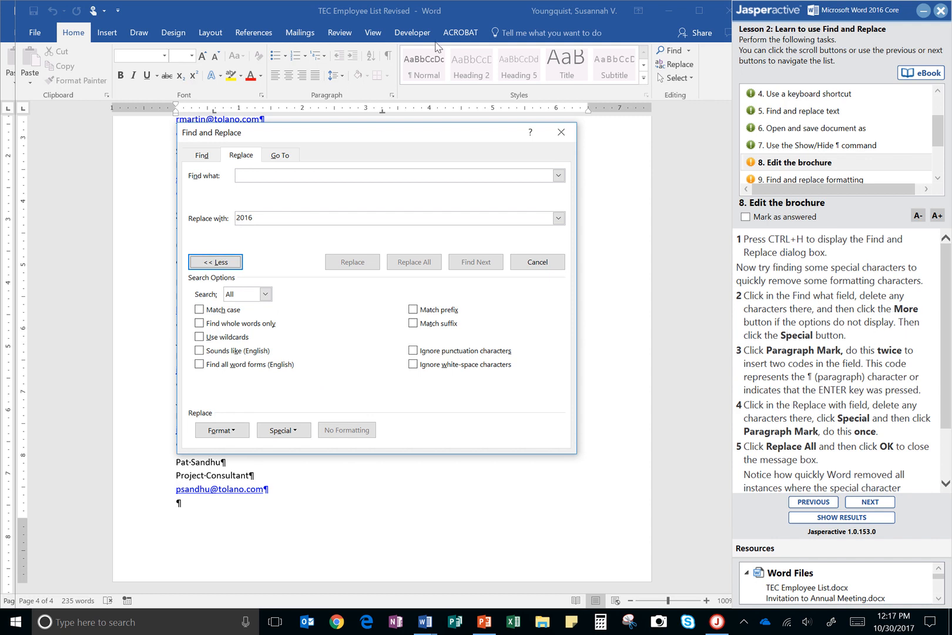
left_click(282, 430)
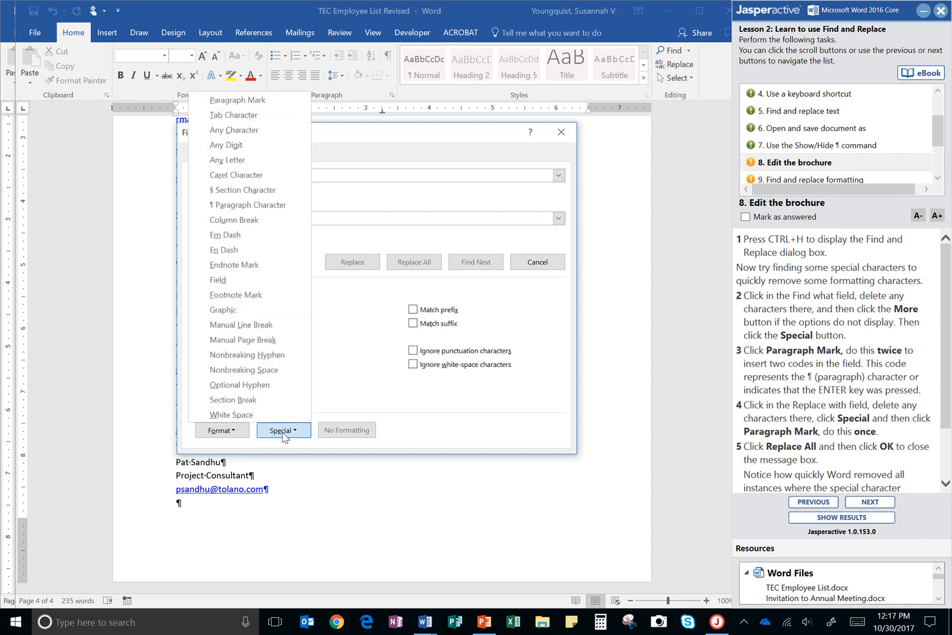
left_click(271, 107)
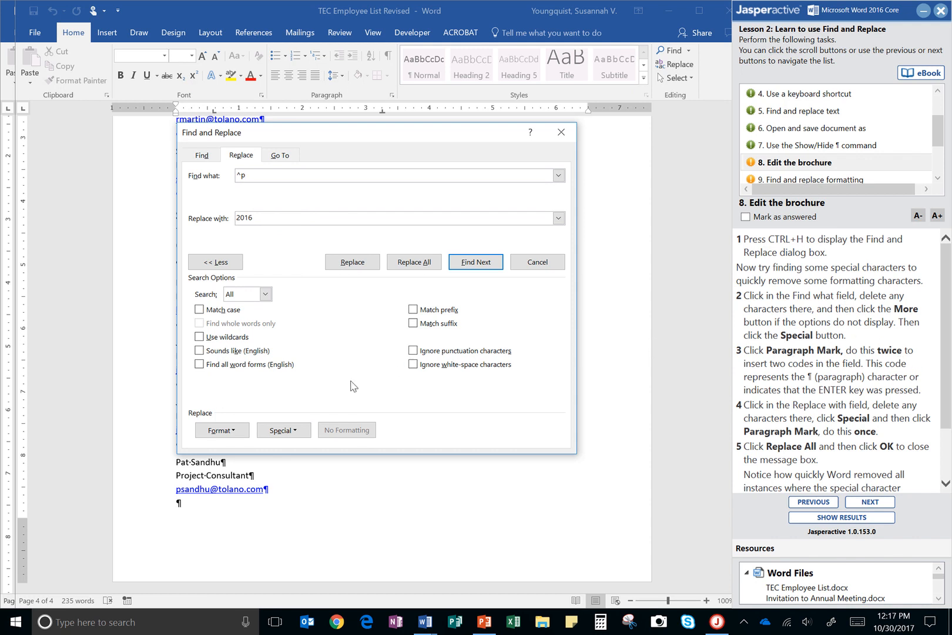
left_click(274, 433)
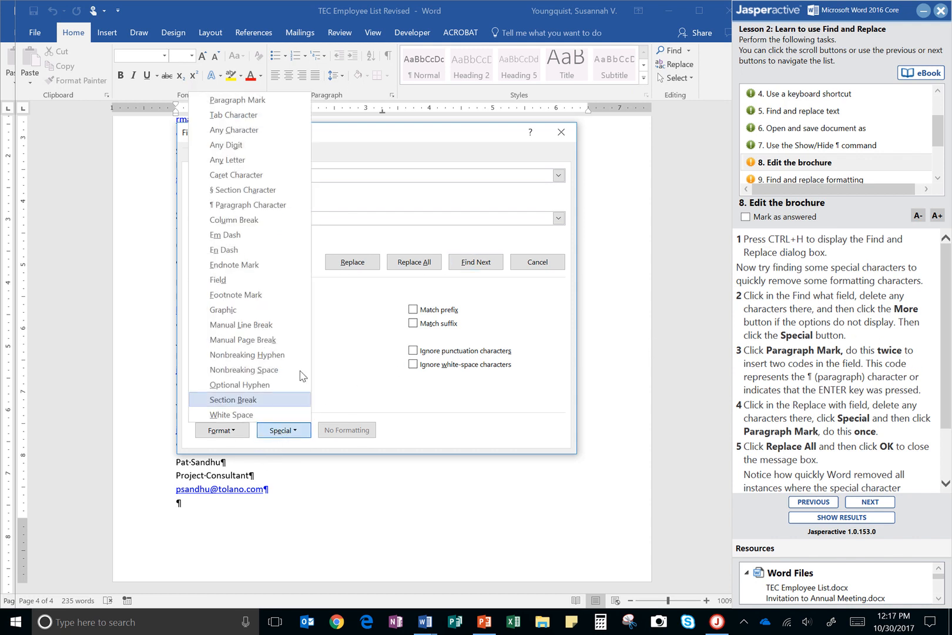
left_click(245, 115)
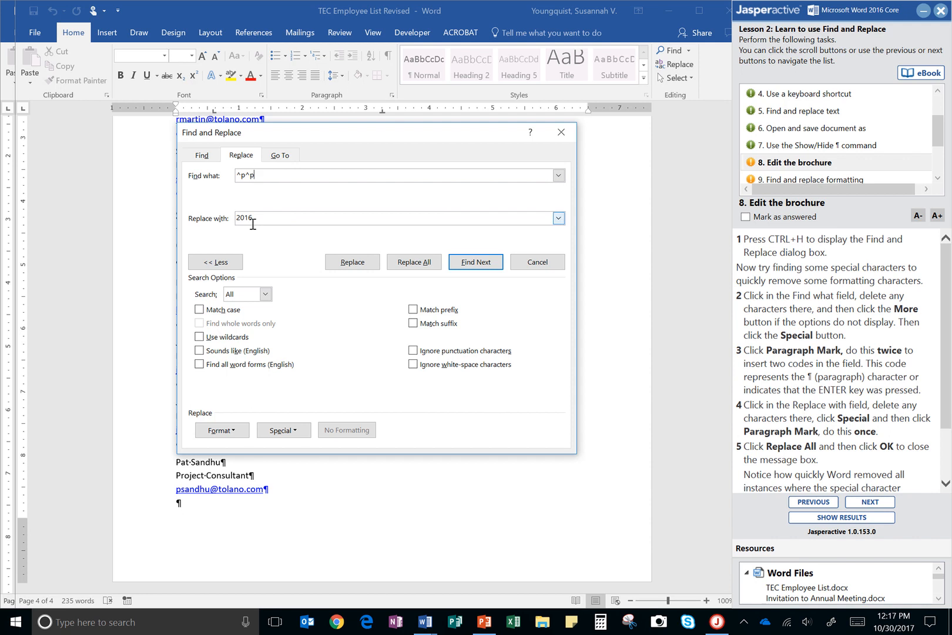
Step: Replace every double paragraph mark in the document with a single one (^p), and close the Find and Replace dialog
left_click_drag(252, 222, 222, 211)
key("Delete")
left_click(284, 431)
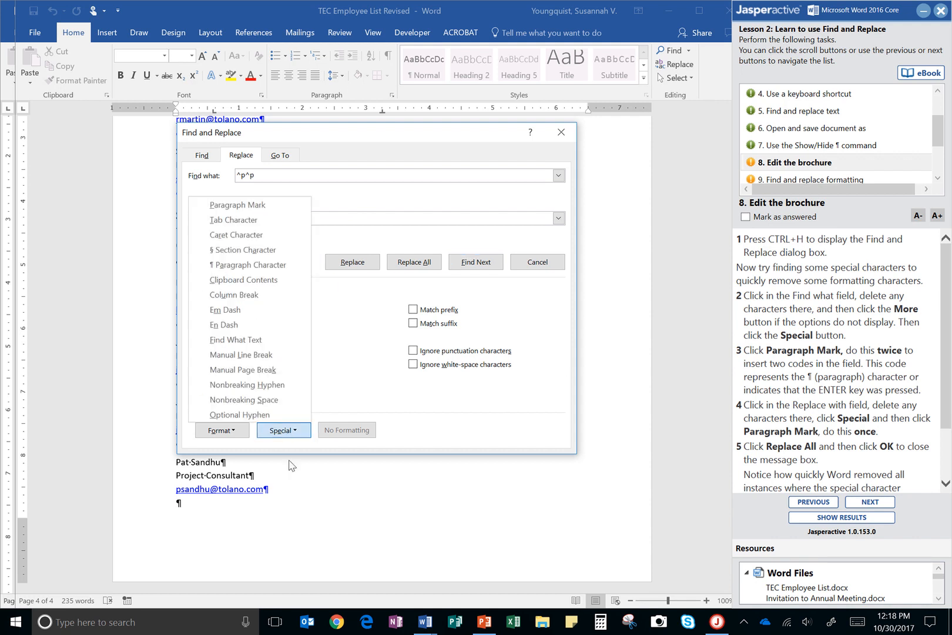
left_click(251, 206)
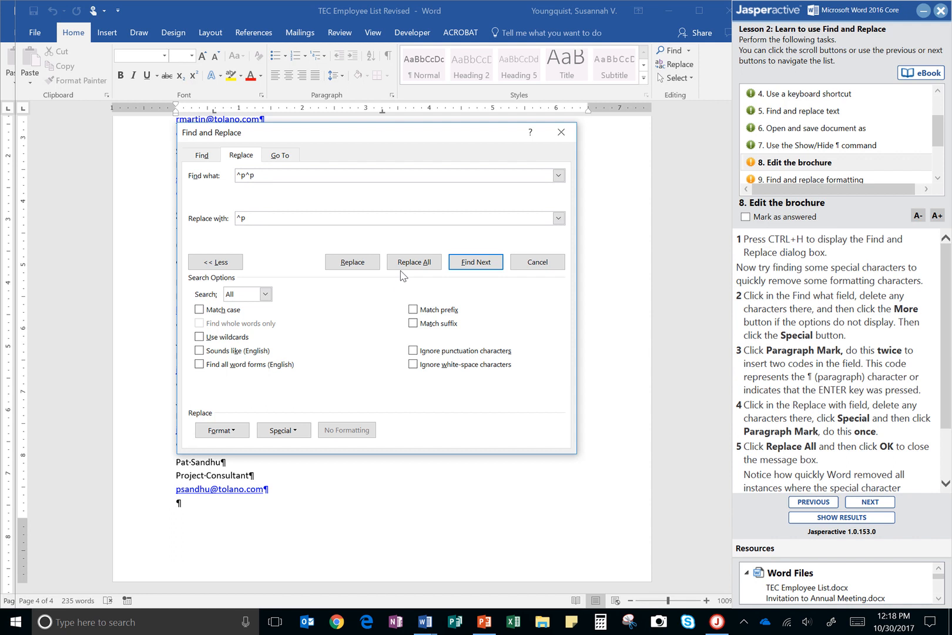
left_click(423, 267)
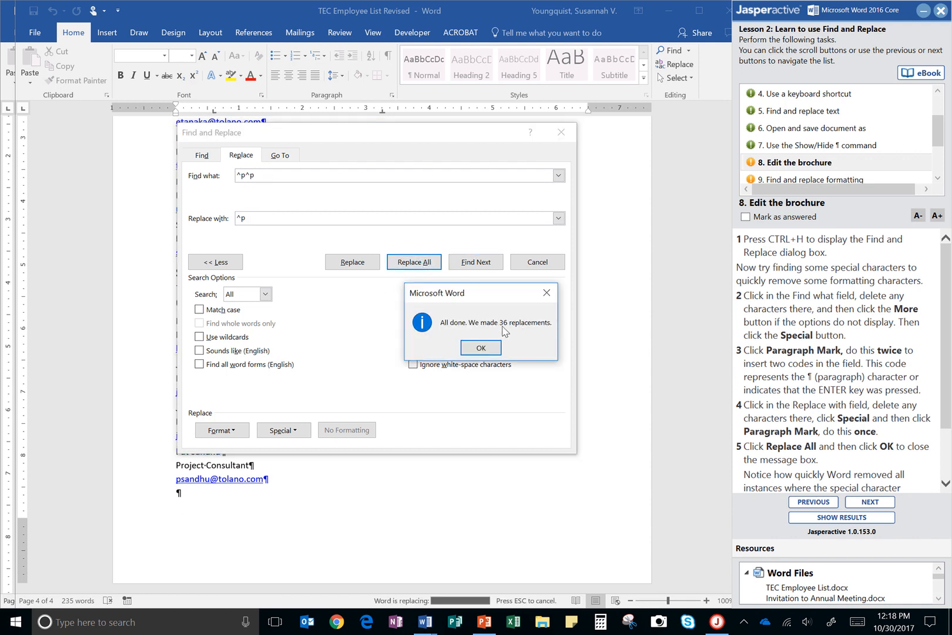
left_click(481, 347)
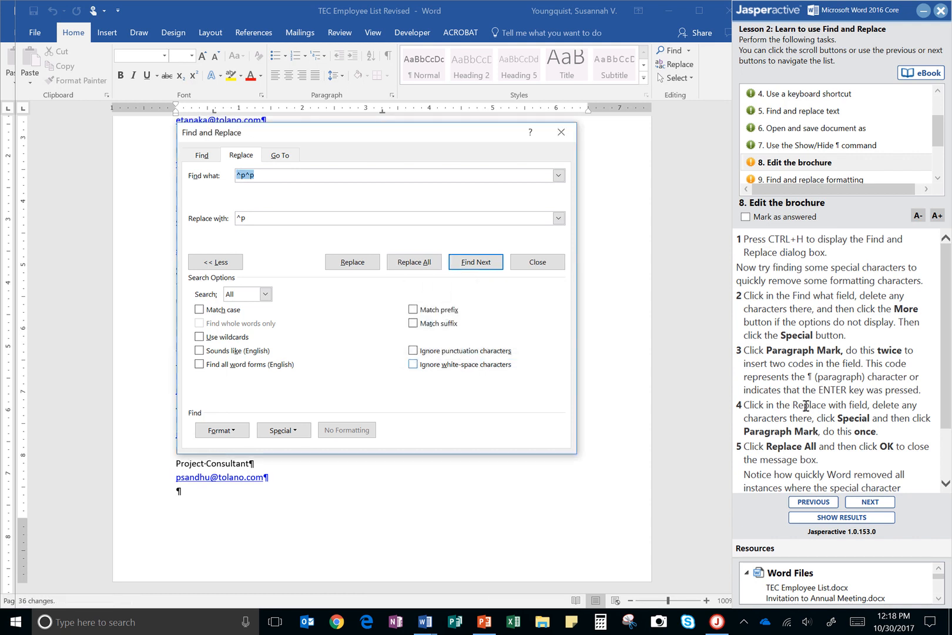
scroll(879, 426, "down", 3)
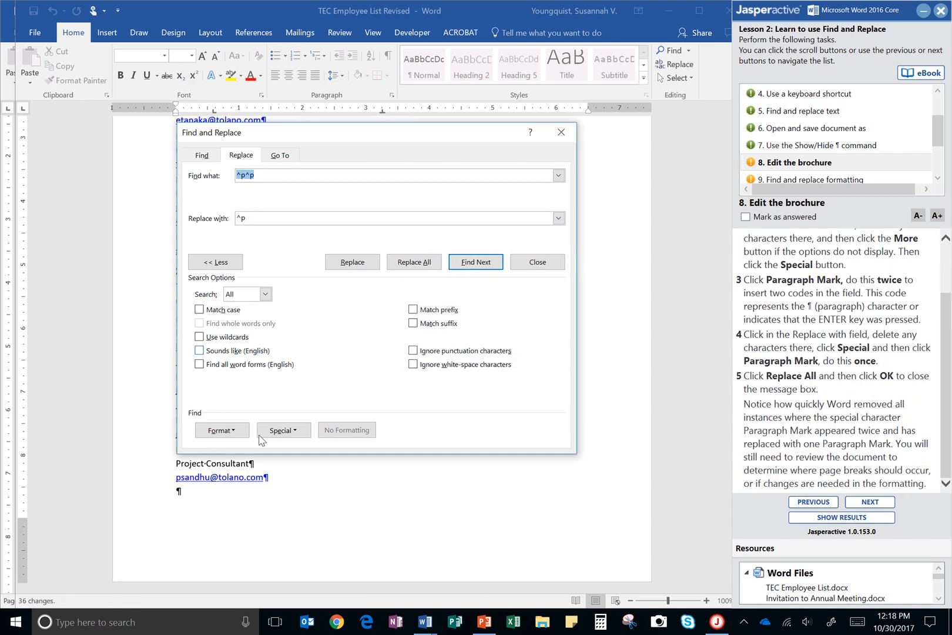
left_click(563, 135)
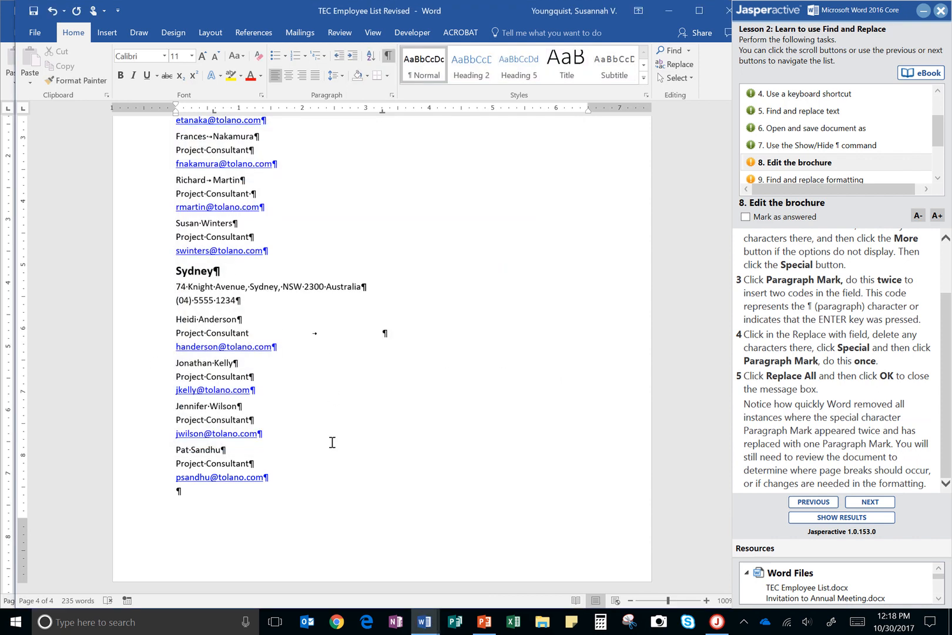
Step: Review the spacing throughout the employee list, and mark task 8 as answered before moving on to task 9
scroll(338, 421, "up", 1)
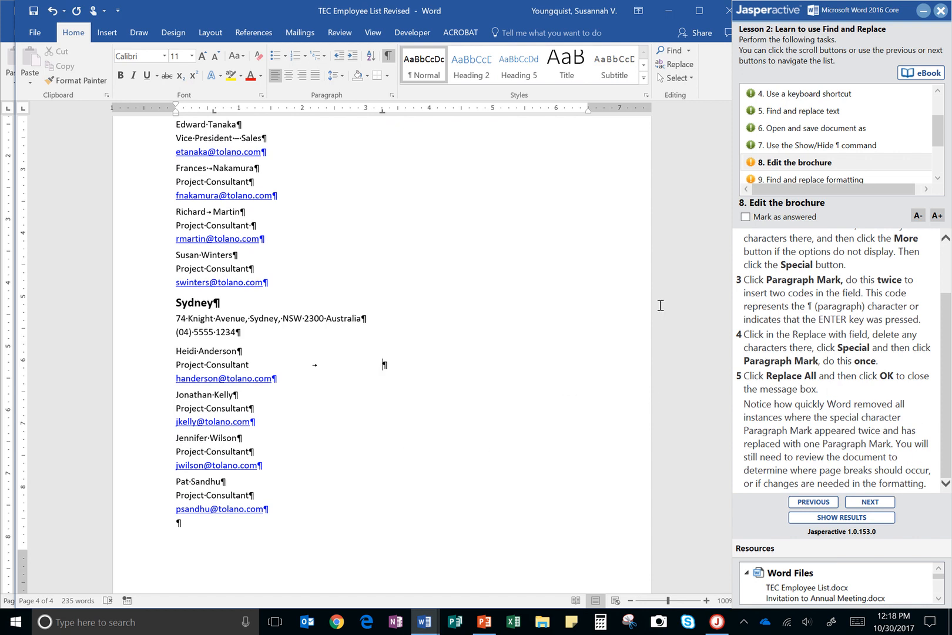
scroll(372, 354, "up", 10)
scroll(372, 353, "up", 20)
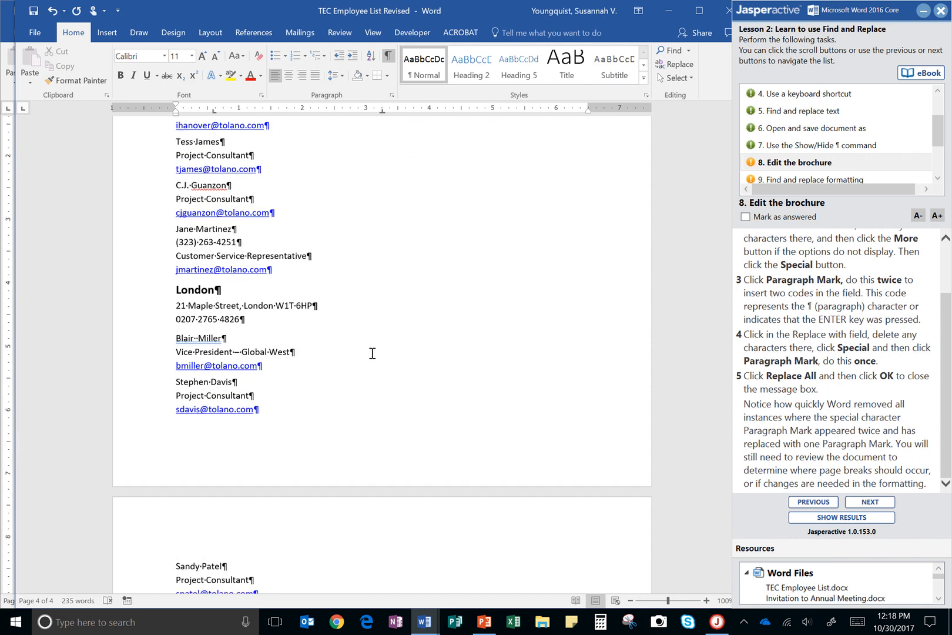
scroll(371, 353, "up", 1)
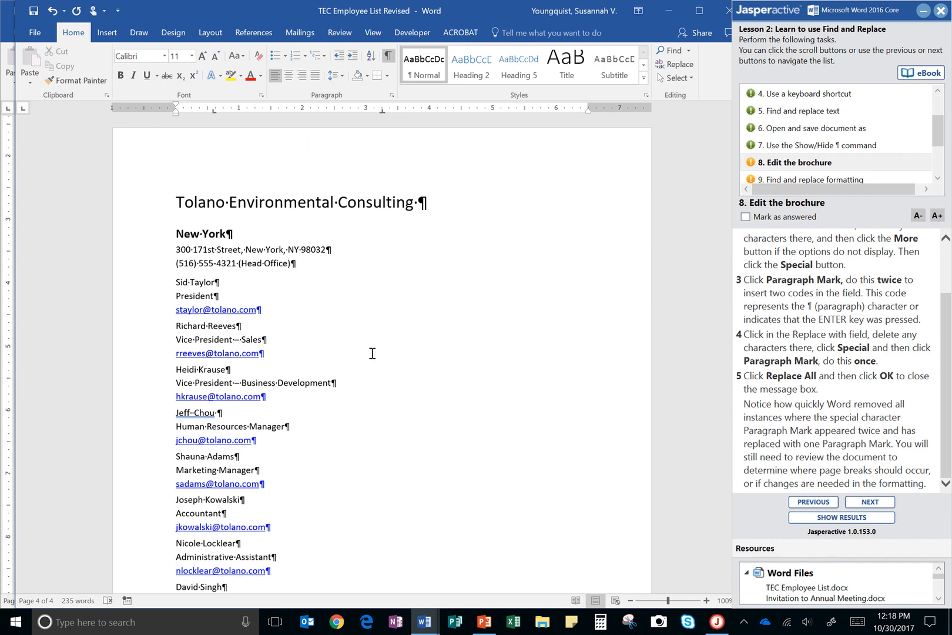
scroll(350, 296, "down", 15)
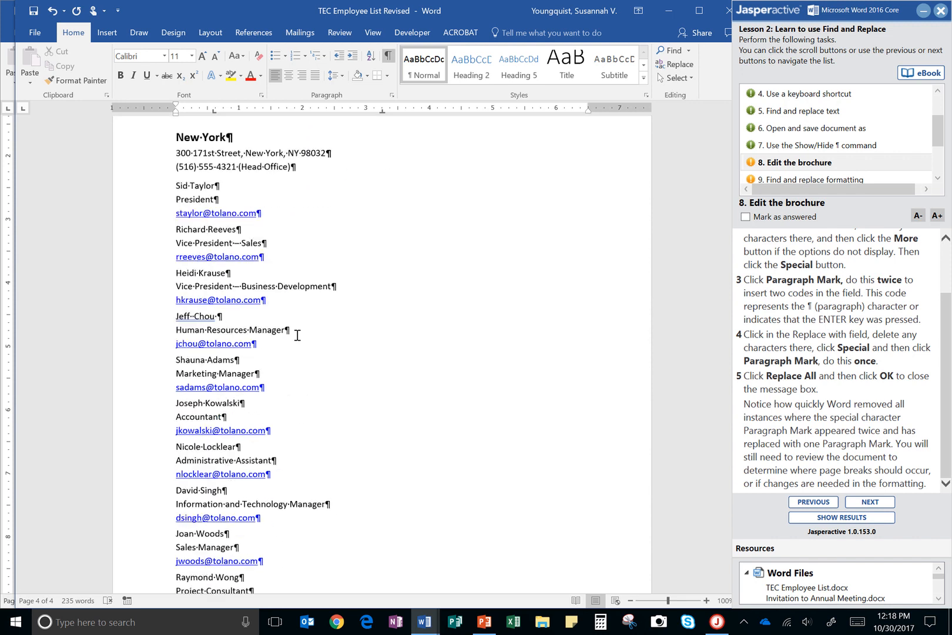
scroll(299, 317, "down", 15)
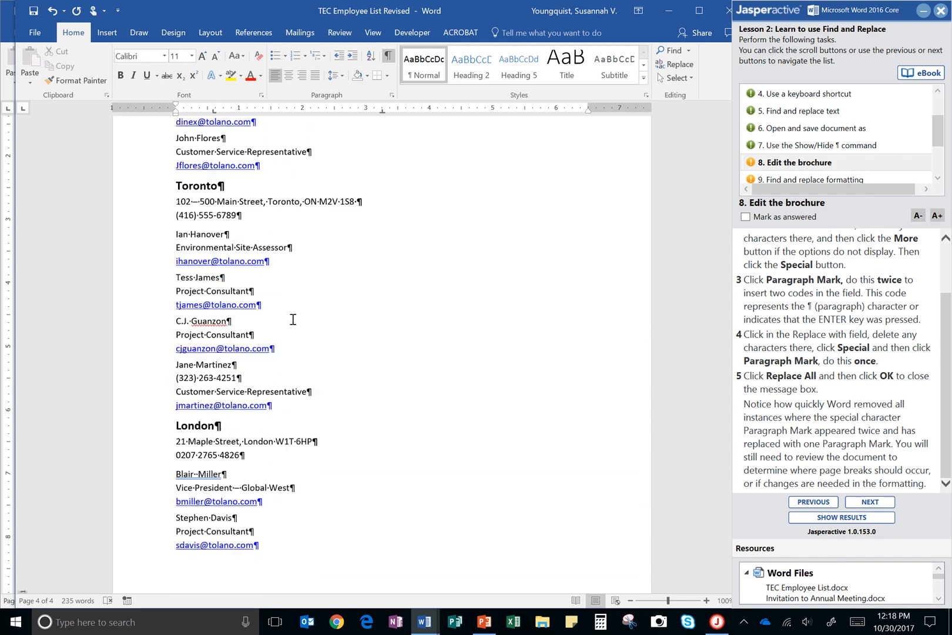
scroll(290, 323, "down", 5)
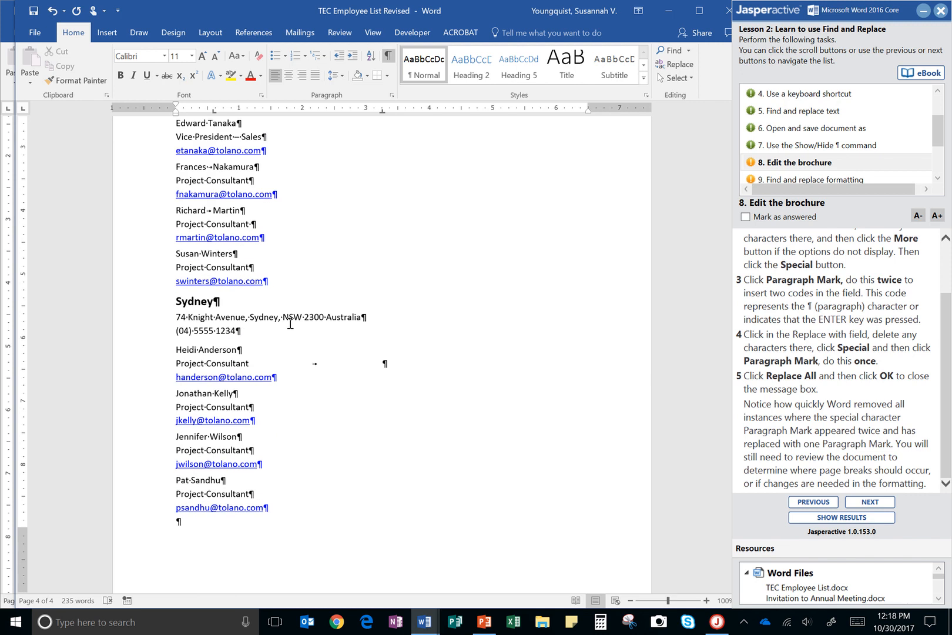
left_click(745, 217)
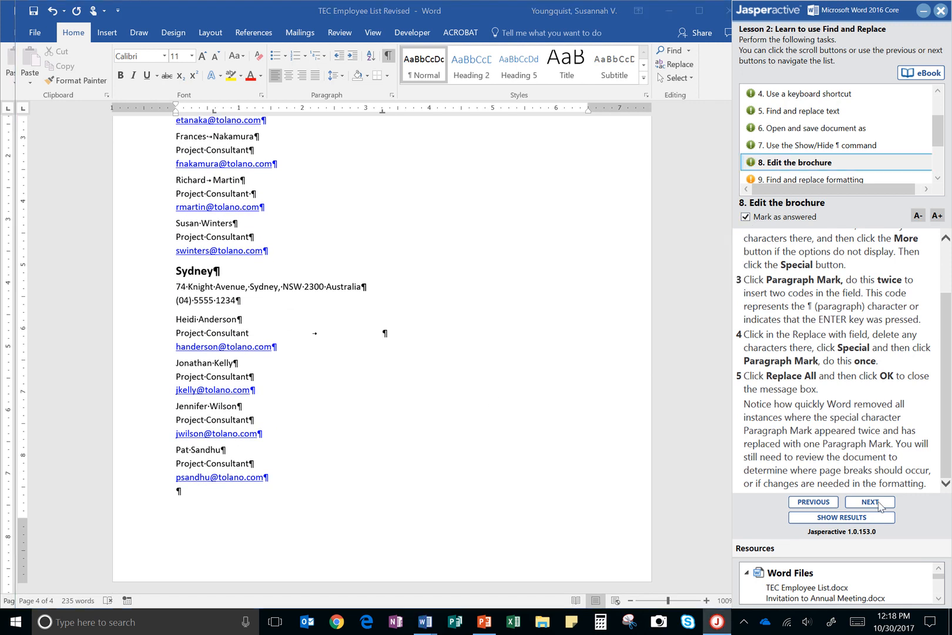
left_click(871, 502)
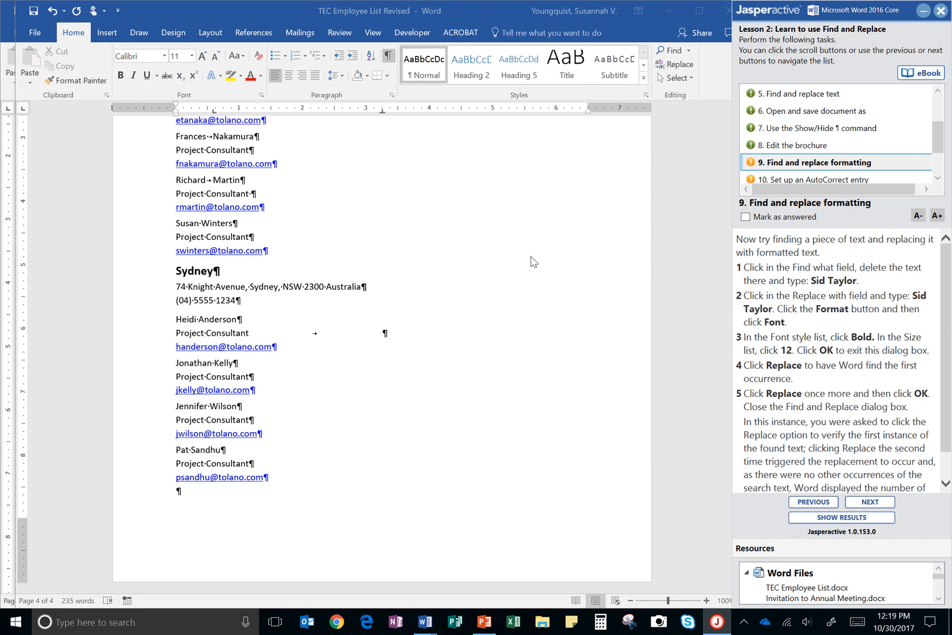
Step: Start a find and replace in the employee list, and set the search text to the president's full name from task 9
left_click(539, 235)
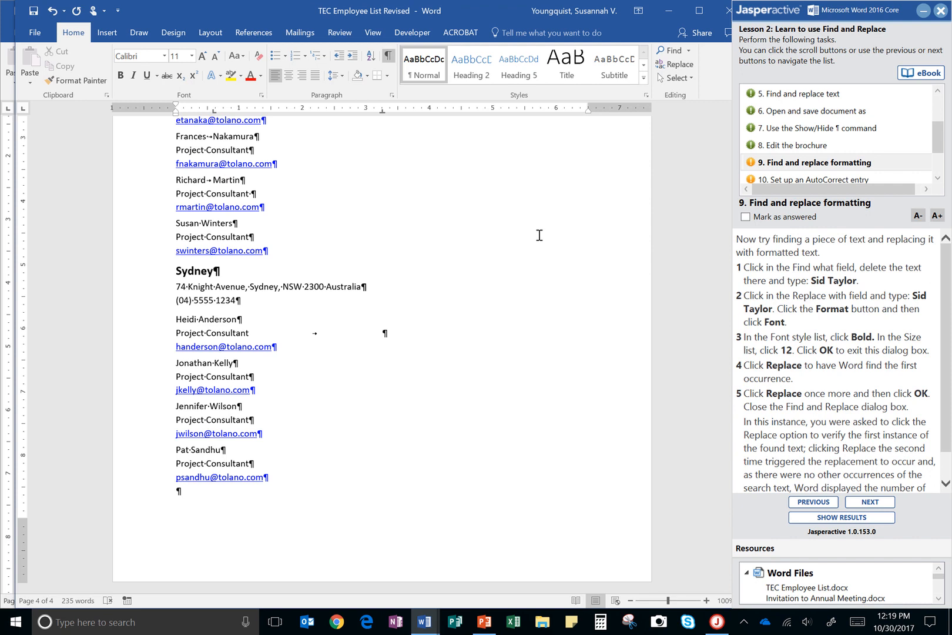
key("ctrl+h")
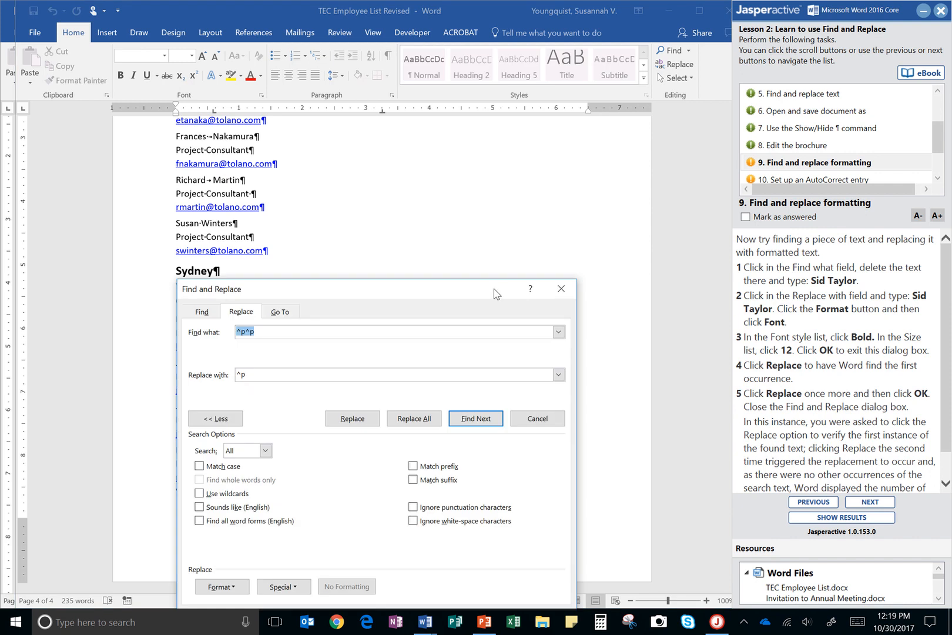
left_click_drag(492, 287, 510, 177)
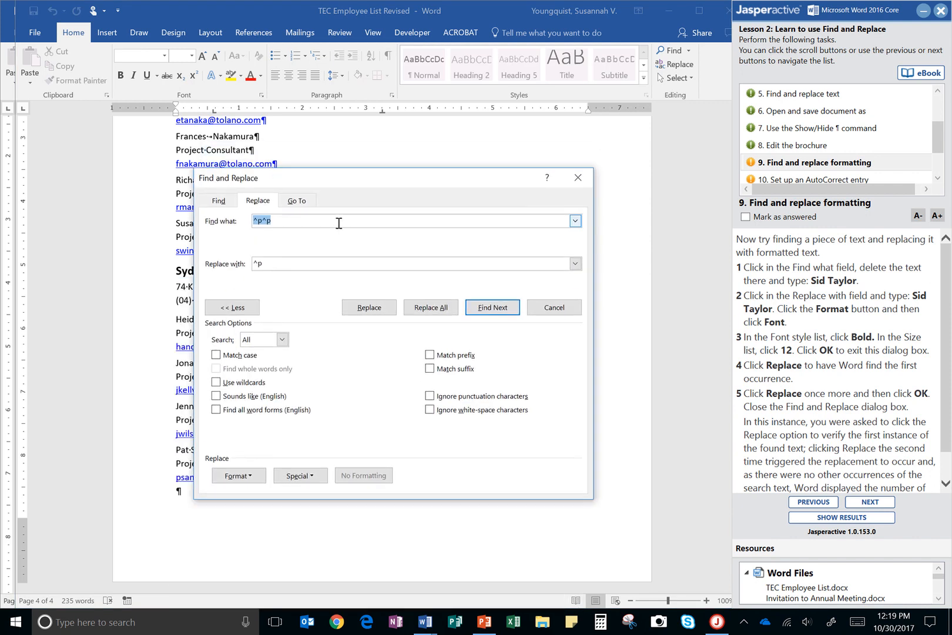
key("BackSpace")
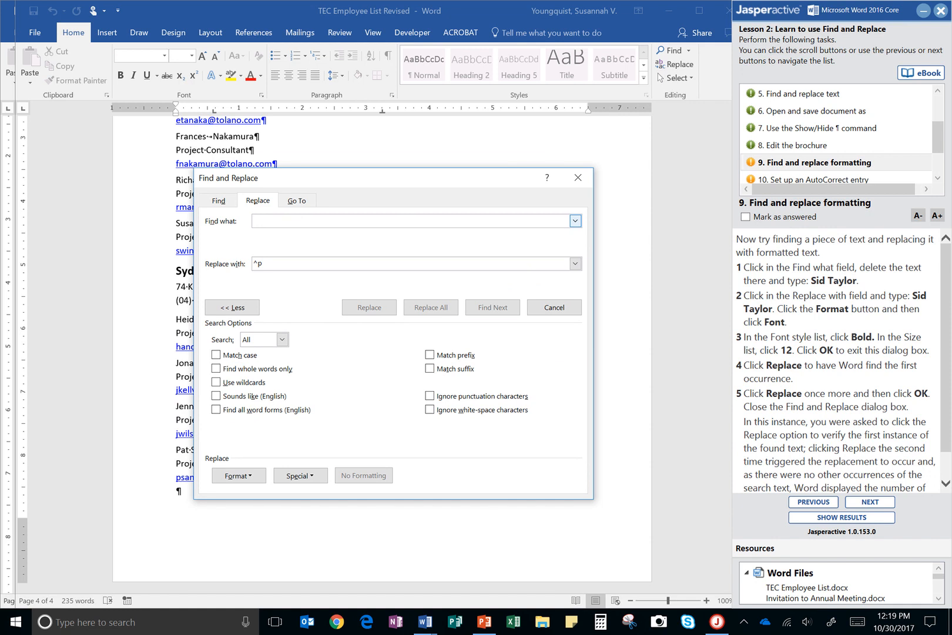
type("Side T")
key("BackSpace")
key("BackSpace")
key("BackSpace")
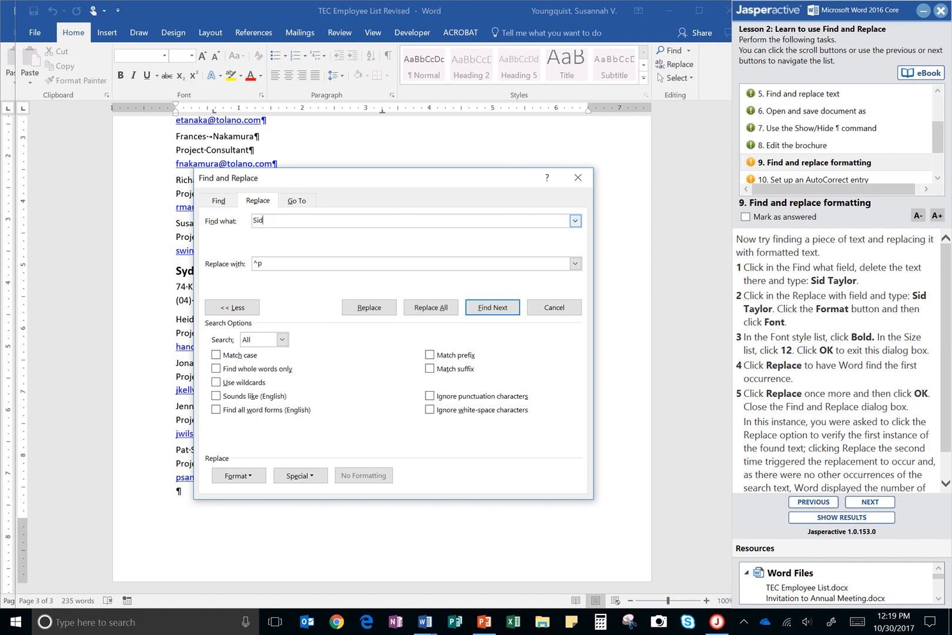
type("Taylor")
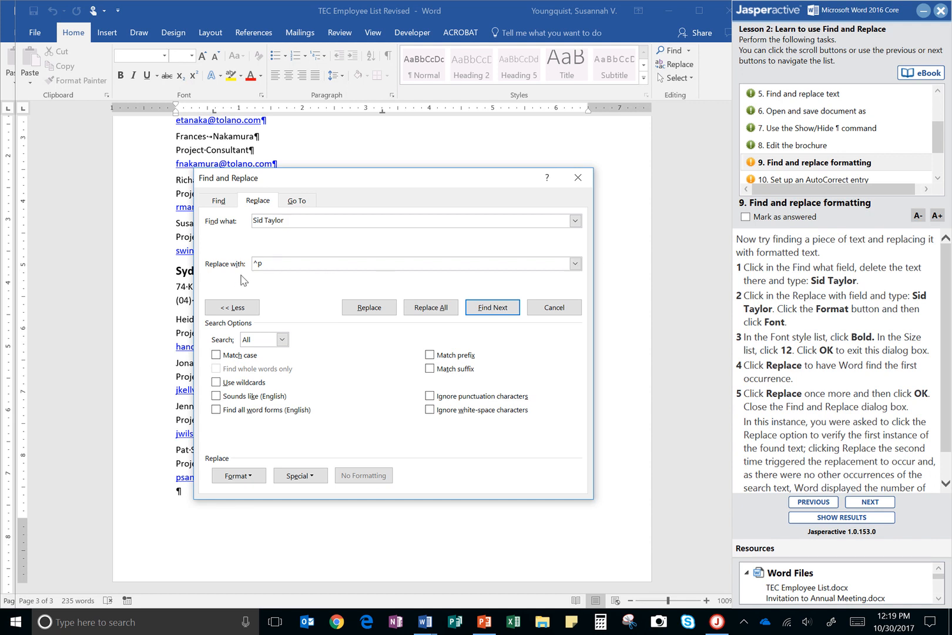
Step: Set the replacement text to the same full name, and give it bold 12 pt font formatting
left_click(288, 262)
key("BackSpace")
left_click(238, 475)
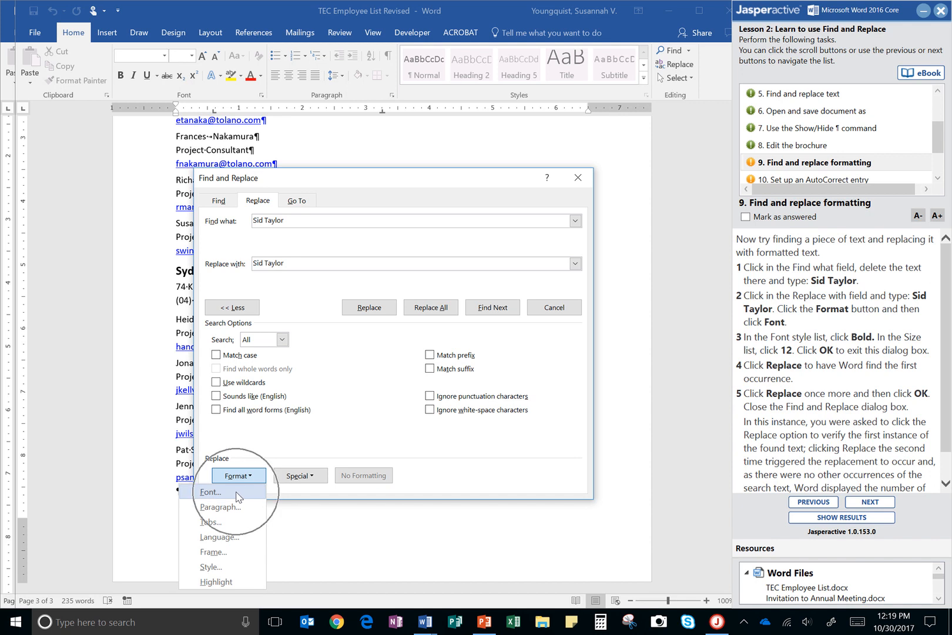
left_click(236, 492)
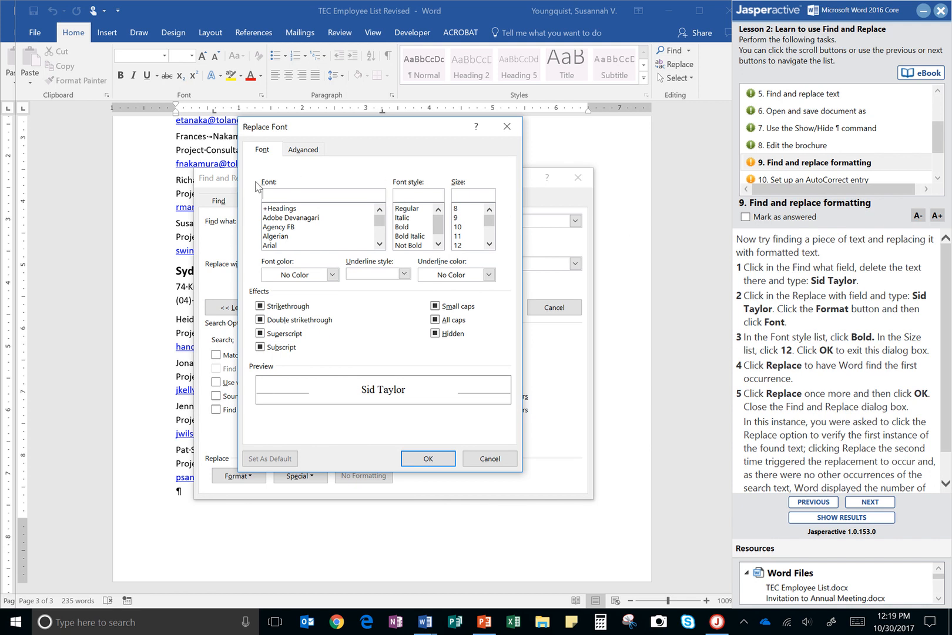
left_click(403, 227)
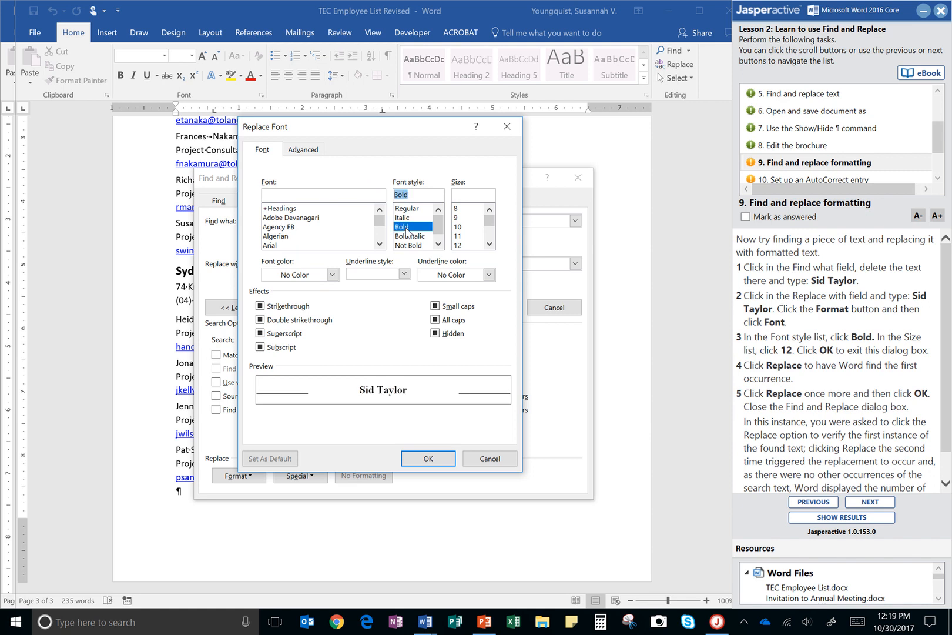
left_click(459, 244)
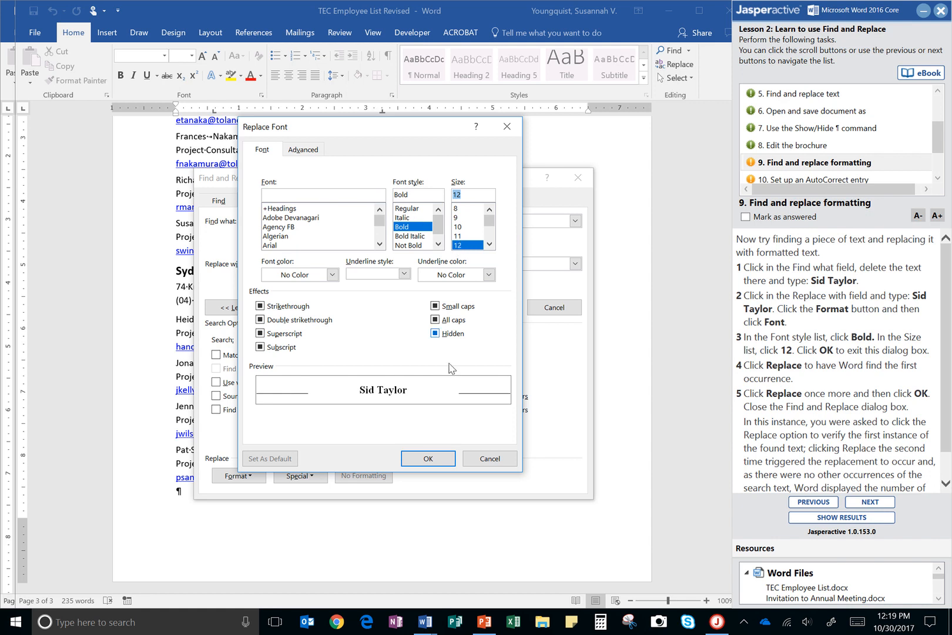
left_click(427, 457)
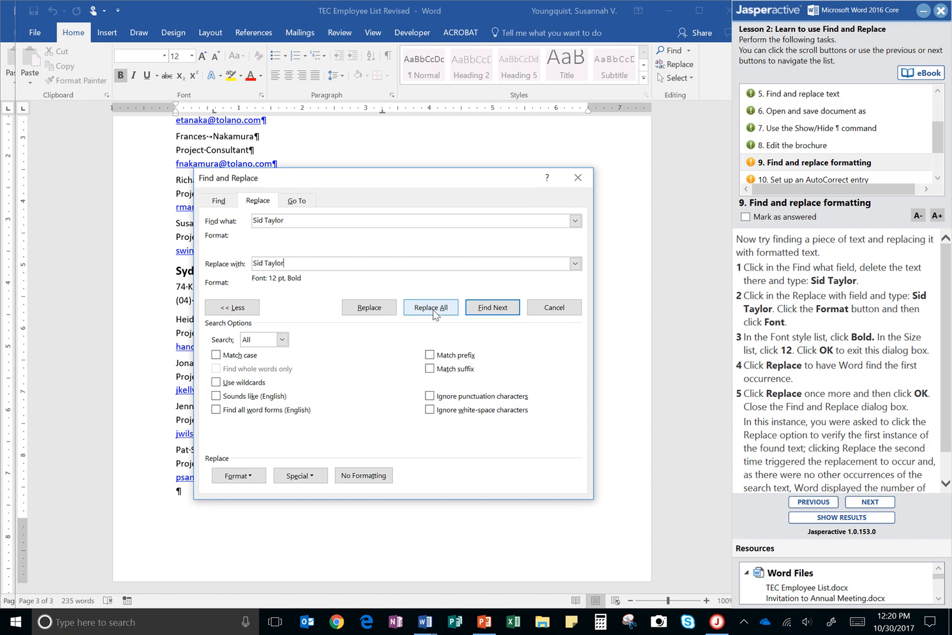
Step: Find the first occurrence of the president's name, replace it with the formatted version, and close the Find and Replace dialog
left_click(369, 308)
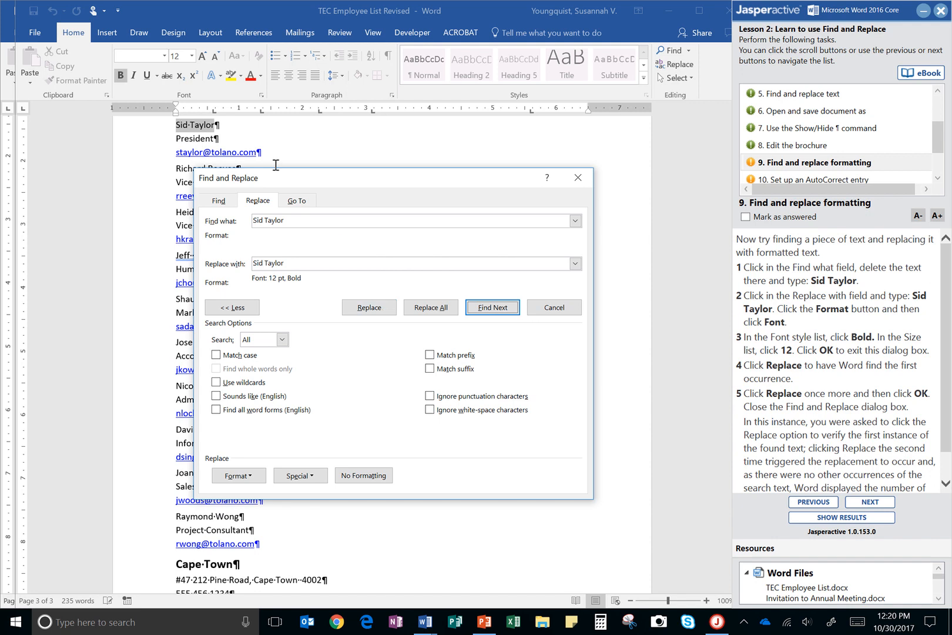
left_click(369, 307)
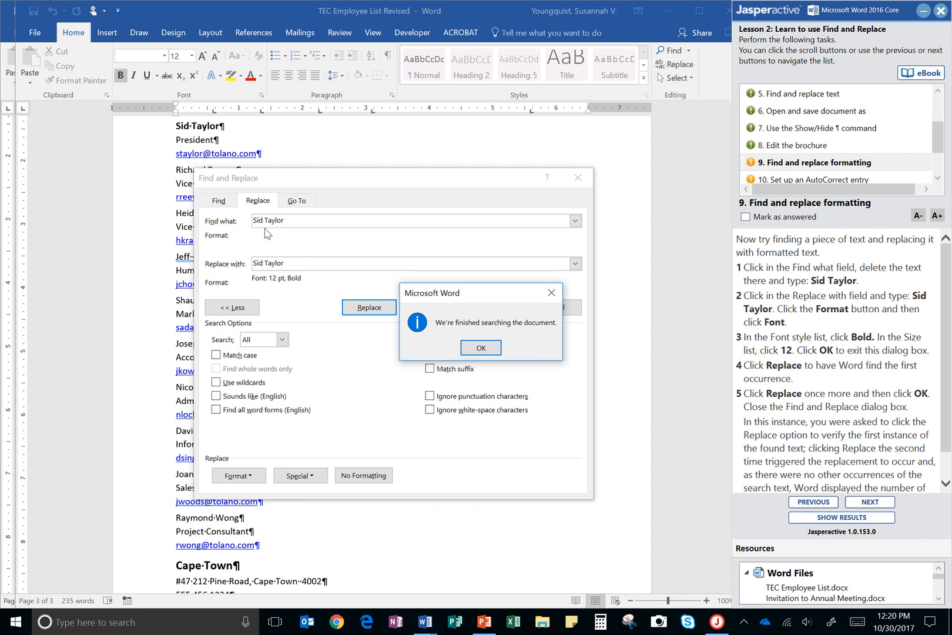
left_click(481, 348)
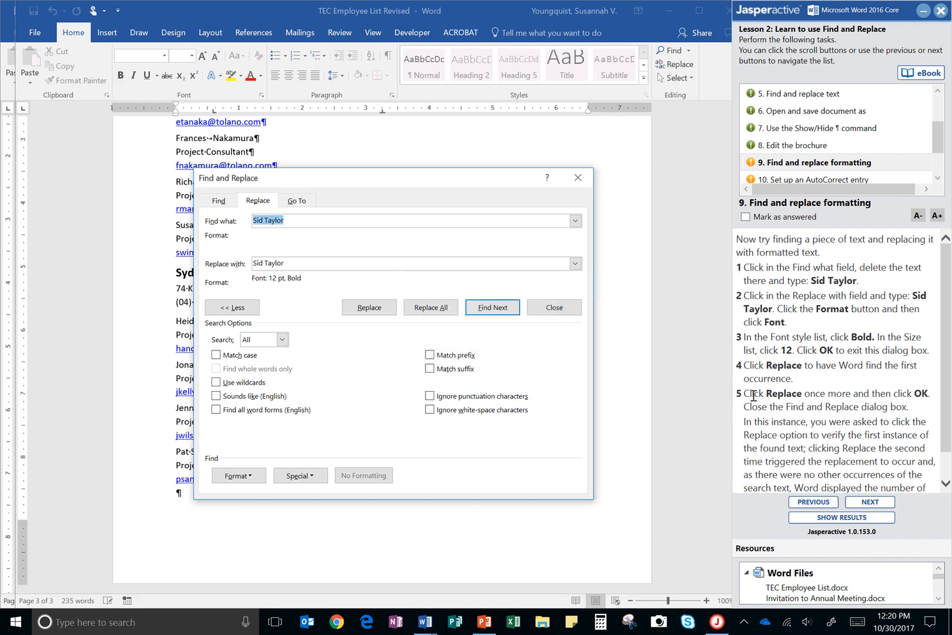
scroll(838, 360, "down", 1)
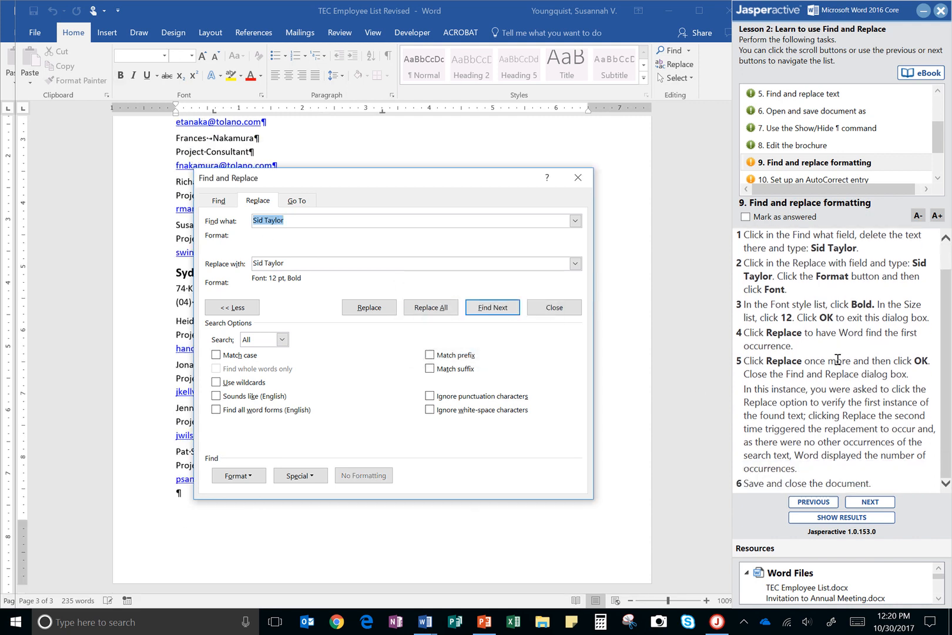
left_click(582, 183)
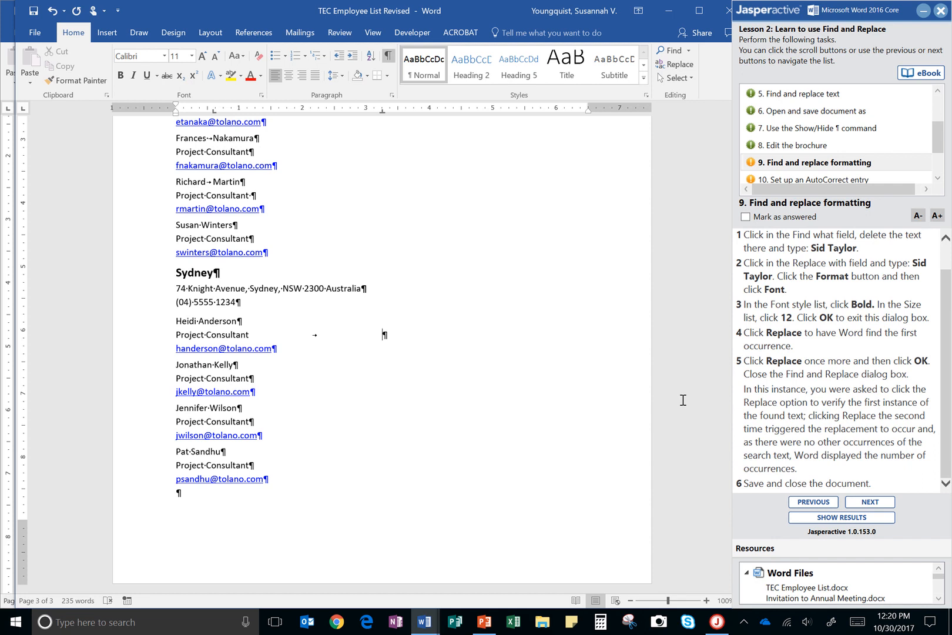
Step: Save and close the employee list, and mark task 9 as answered before moving on to task 10
left_click(33, 11)
left_click(729, 11)
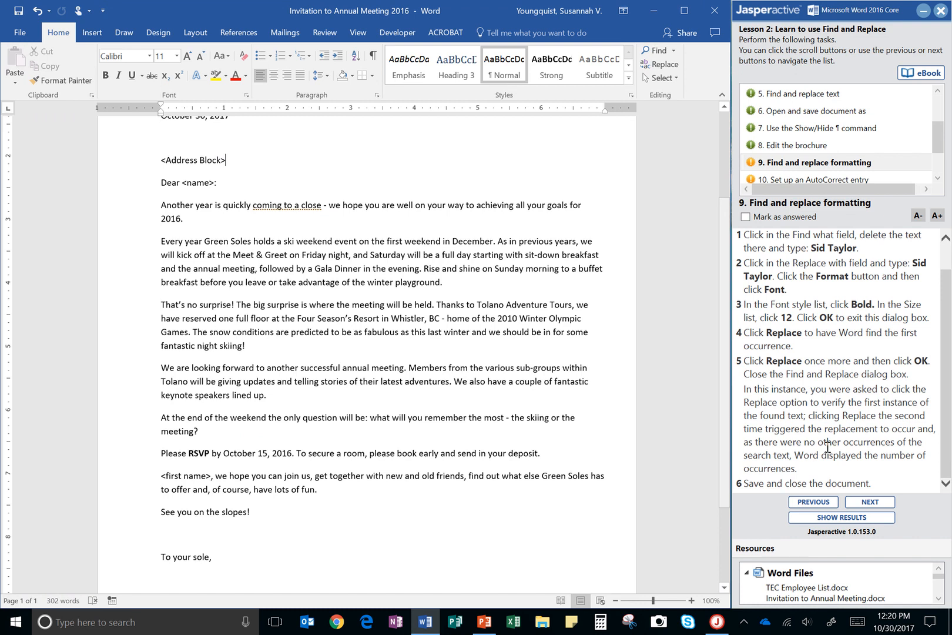
left_click(810, 221)
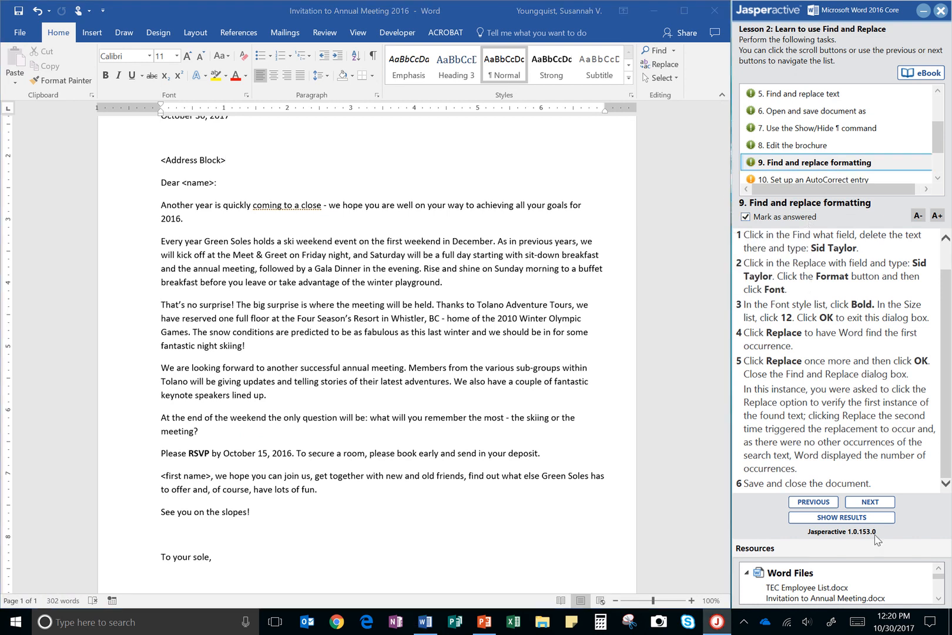
left_click(872, 505)
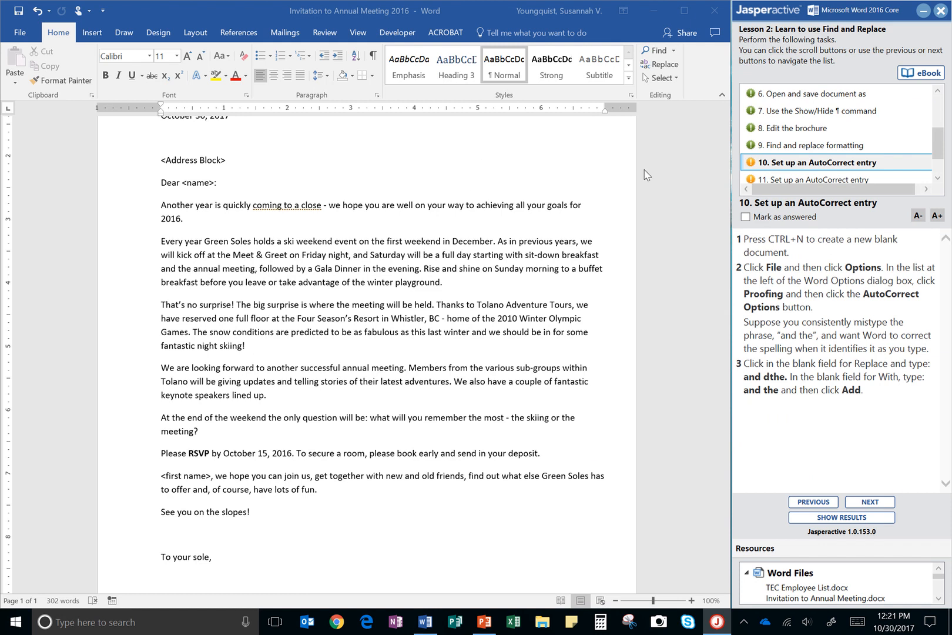
Step: Create a new blank document, and open the AutoCorrect options from Word's proofing settings
left_click(423, 181)
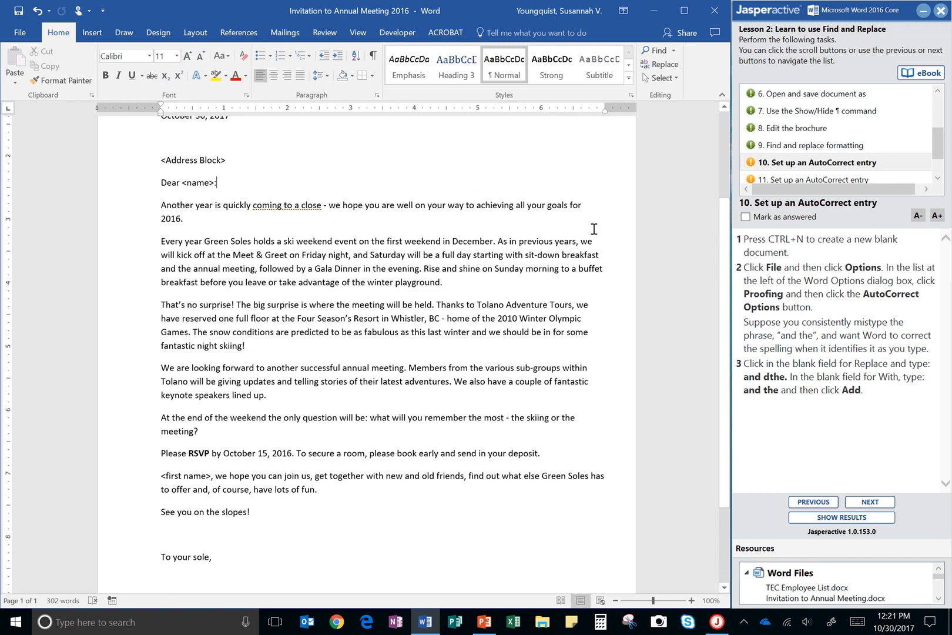
key("ctrl+n")
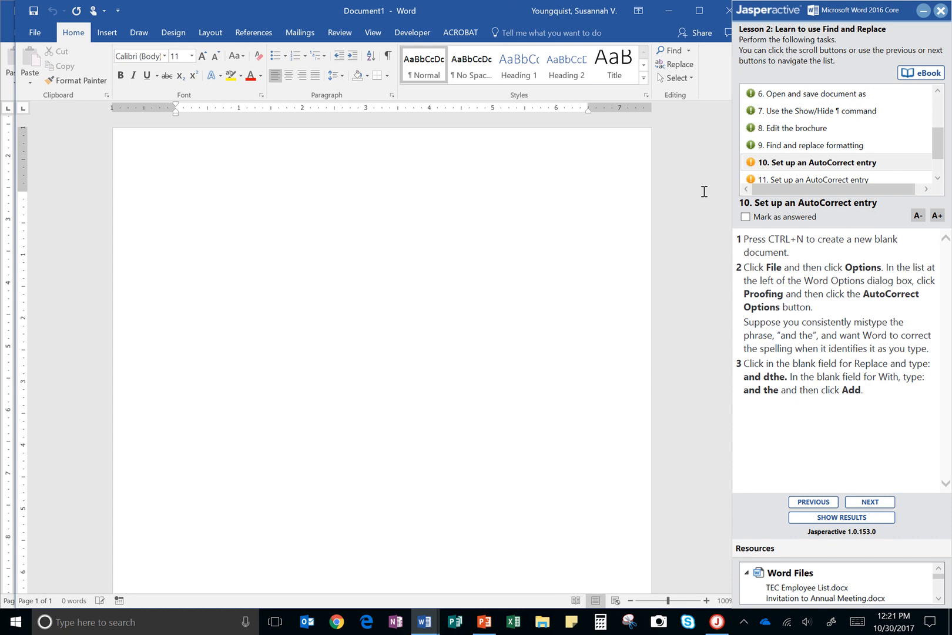
left_click(35, 33)
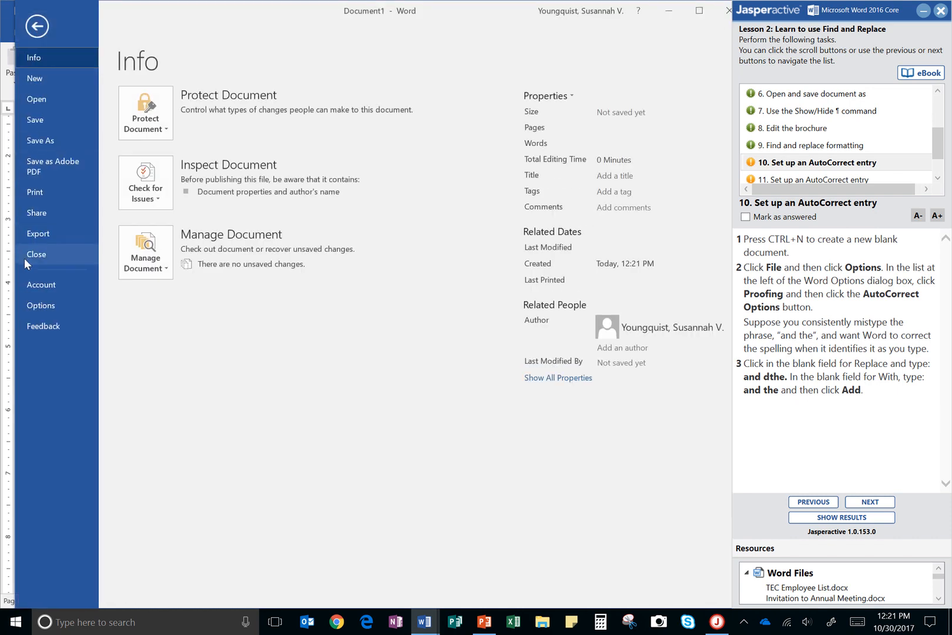
left_click(43, 311)
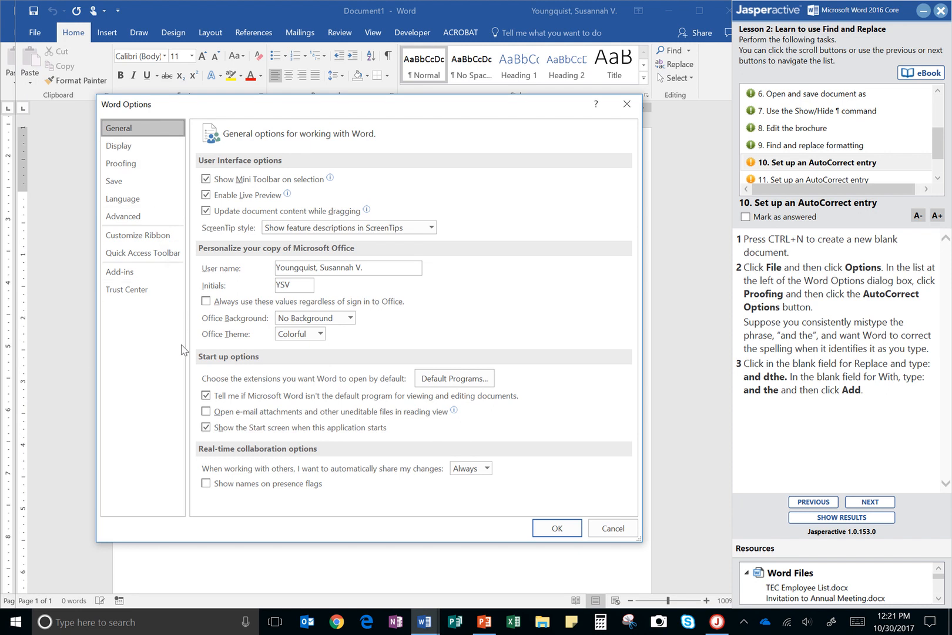
left_click(137, 164)
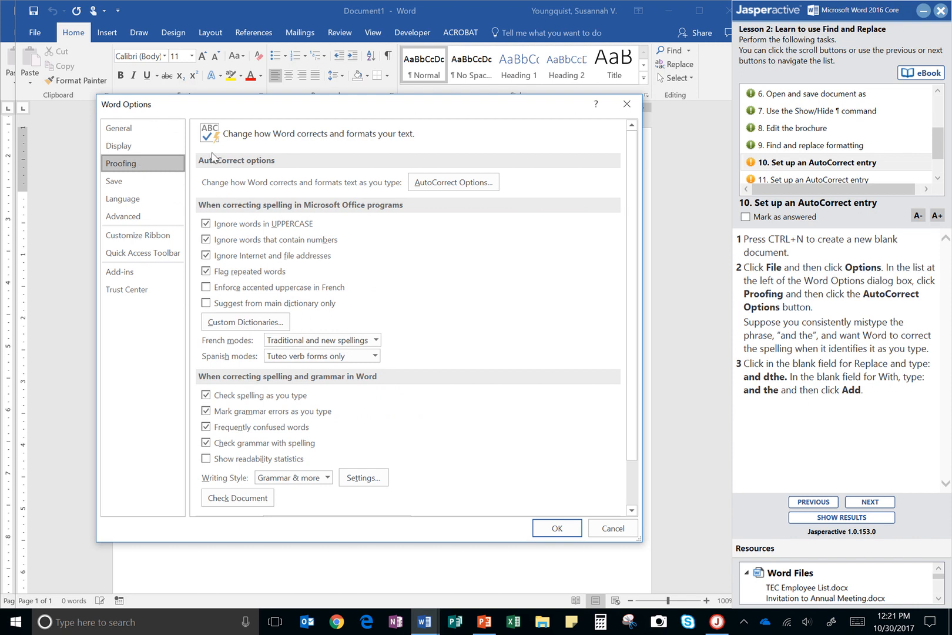
left_click(441, 184)
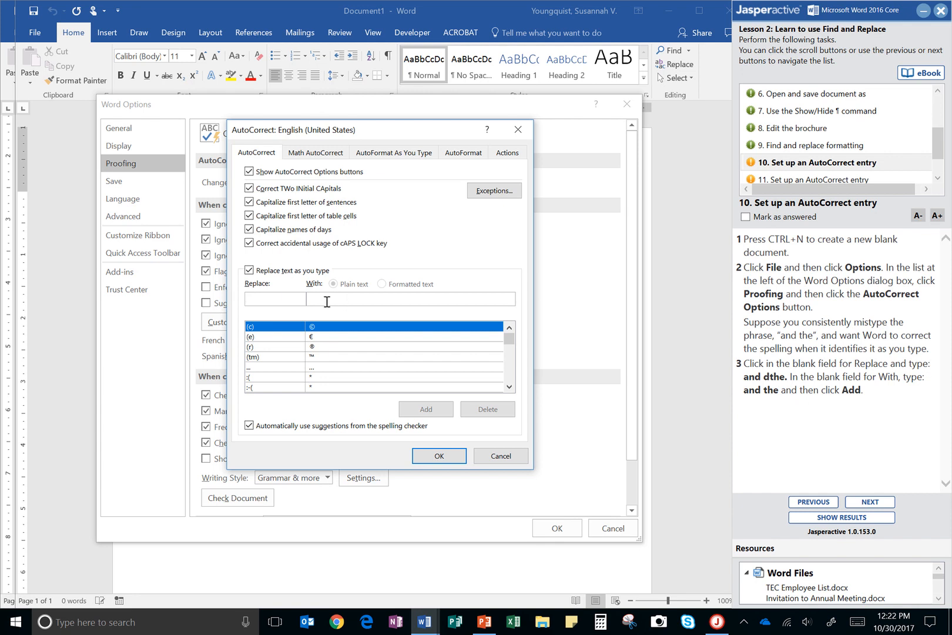
Step: Look up "and dthe" in the AutoCorrect replacement list and delete its existing entry
left_click(248, 287)
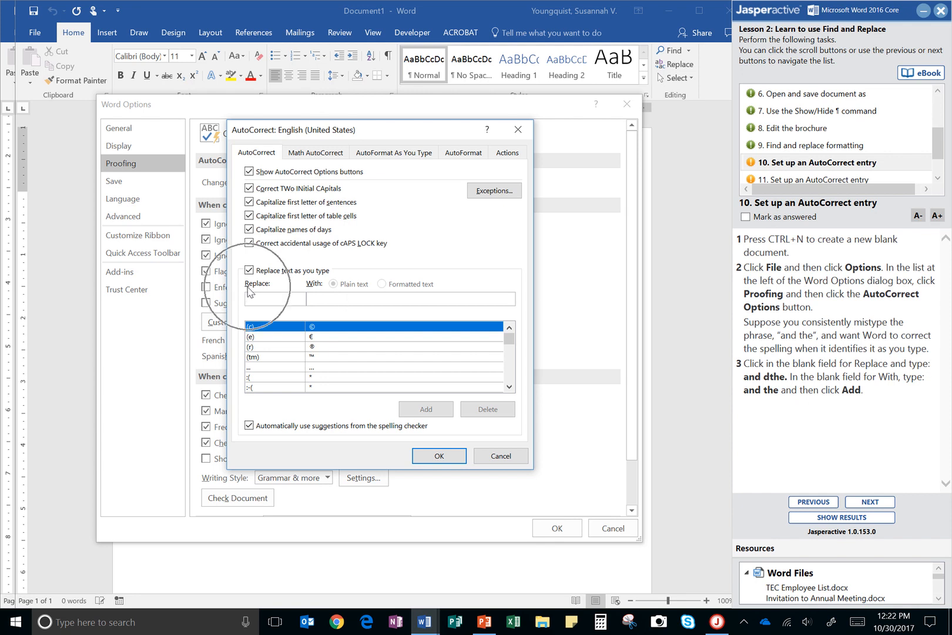
left_click(255, 297)
type("a")
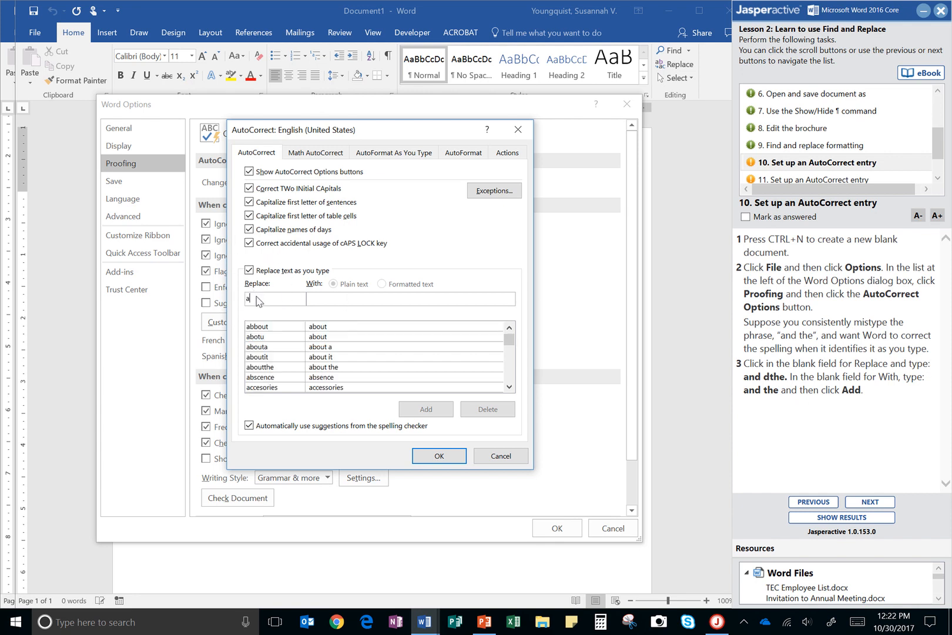
type("nd")
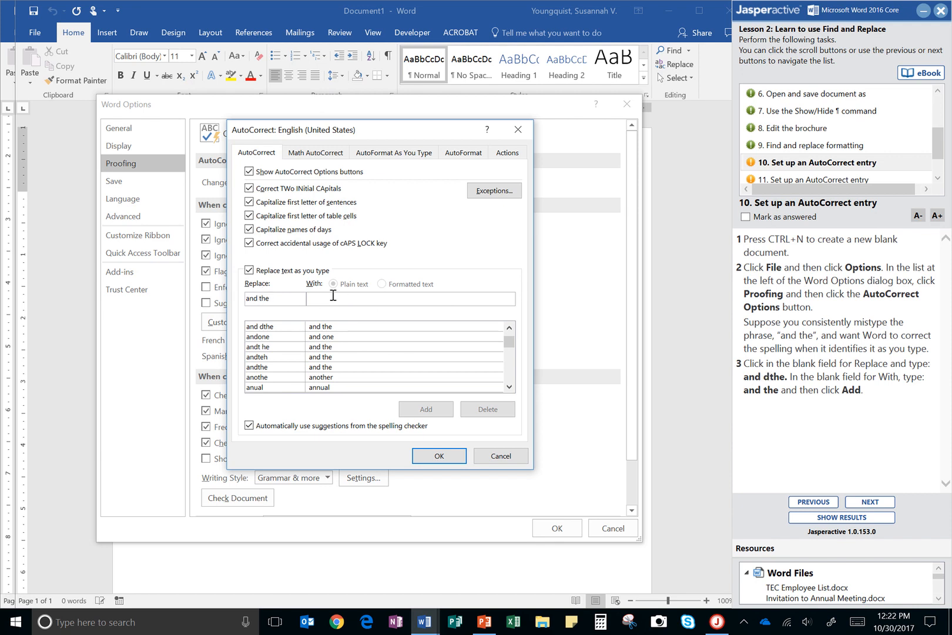
type("d")
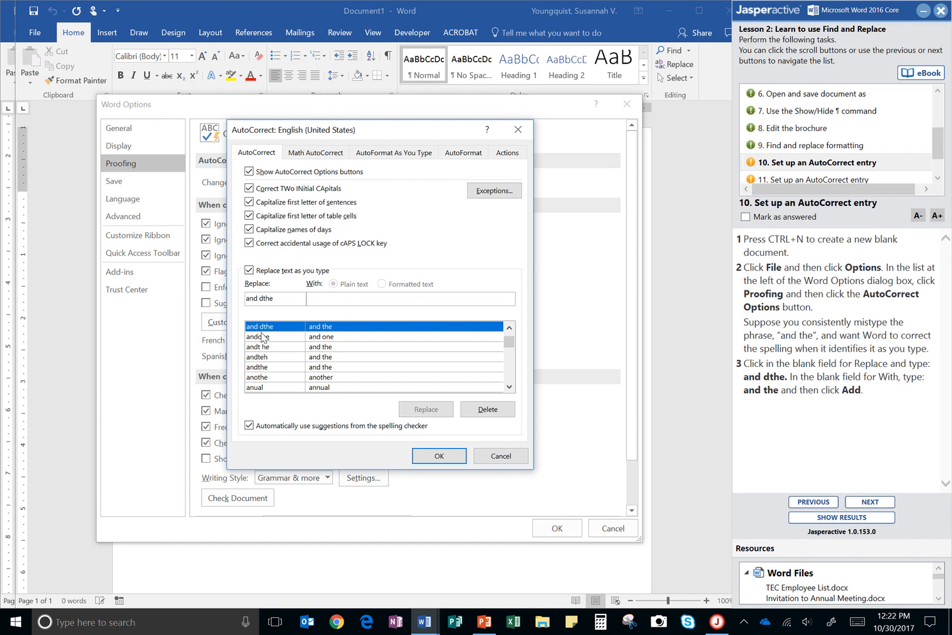
left_click(486, 409)
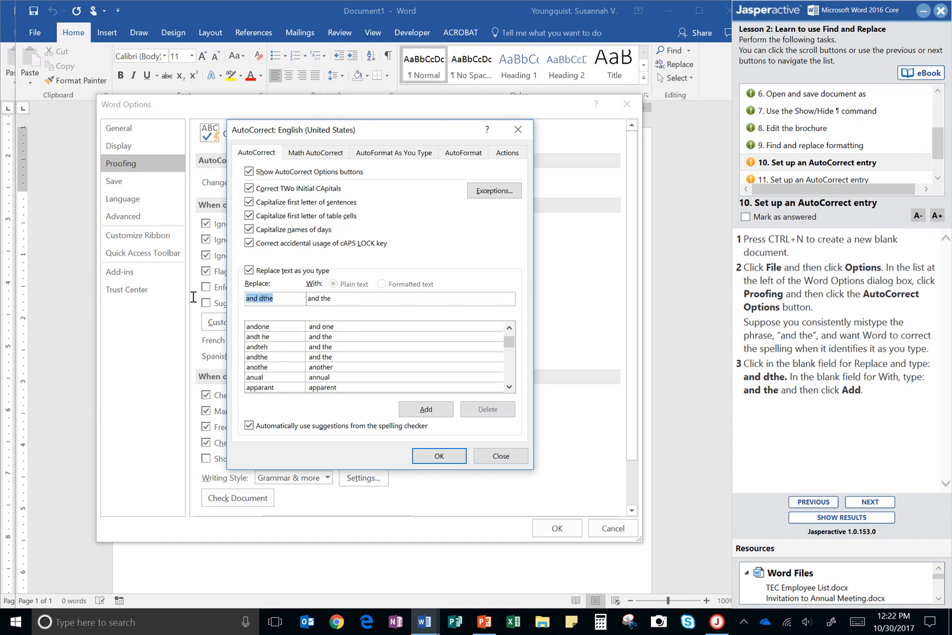
Step: Add an AutoCorrect entry replacing "and dthe" with "and the", and mark task 10 as answered before moving on to task 11
key("Delete")
left_click_drag(335, 299, 305, 299)
key("Delete")
type("and")
left_click(326, 300)
type("and")
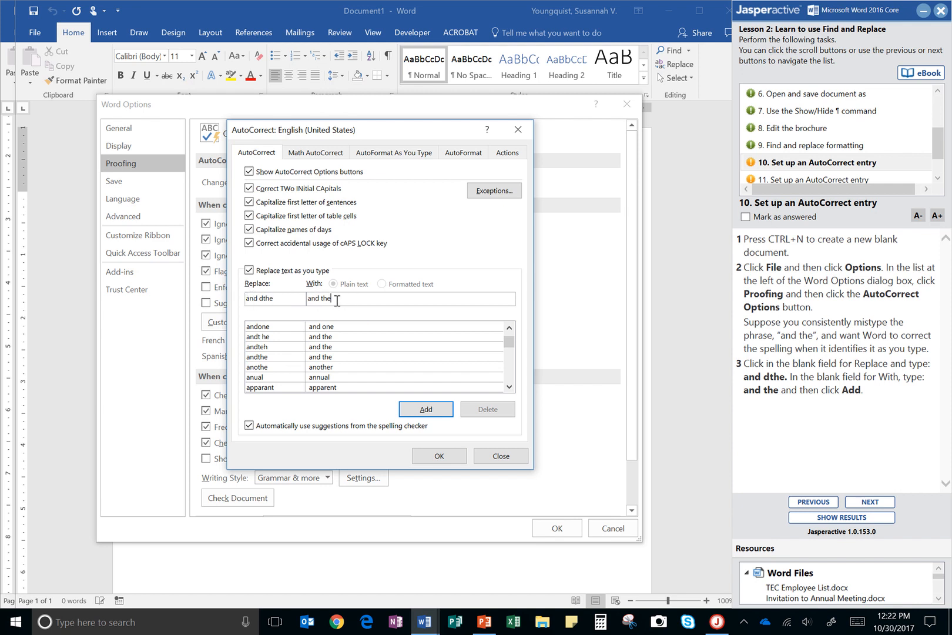
left_click(422, 408)
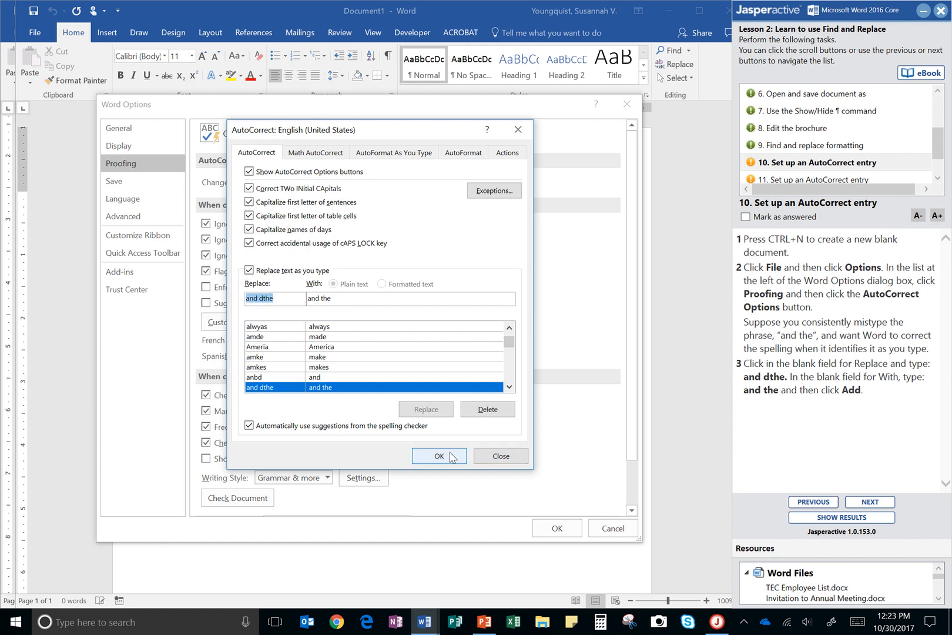
left_click(773, 217)
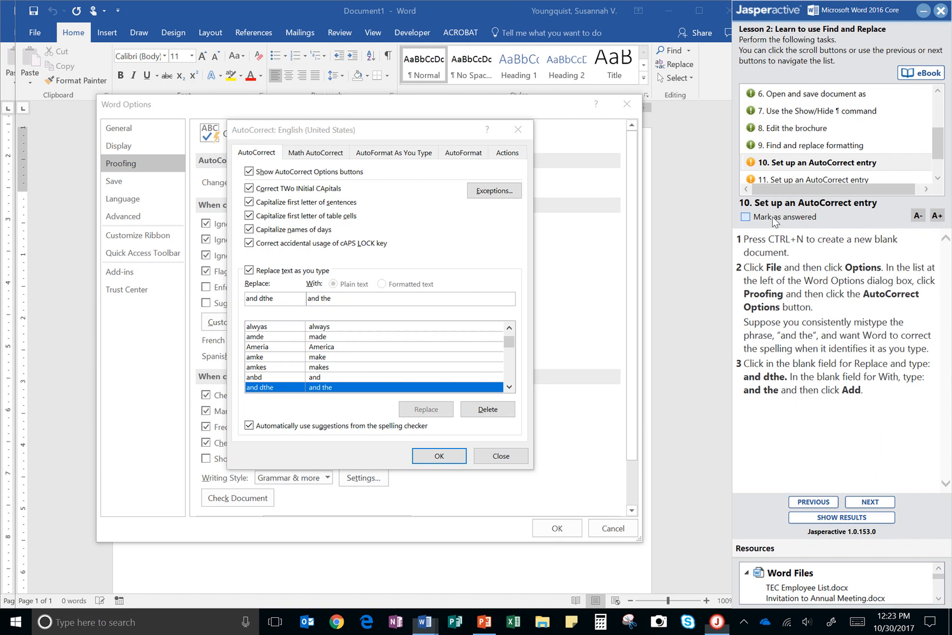
left_click(867, 502)
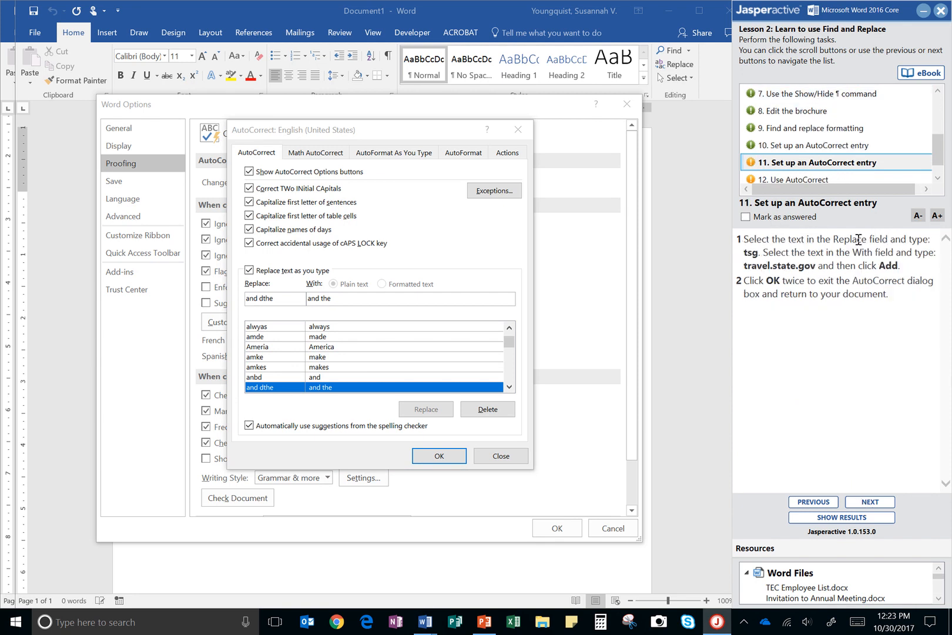
Step: Look up "tsg" in the AutoCorrect replacement list and delete its existing entry
left_click(282, 298)
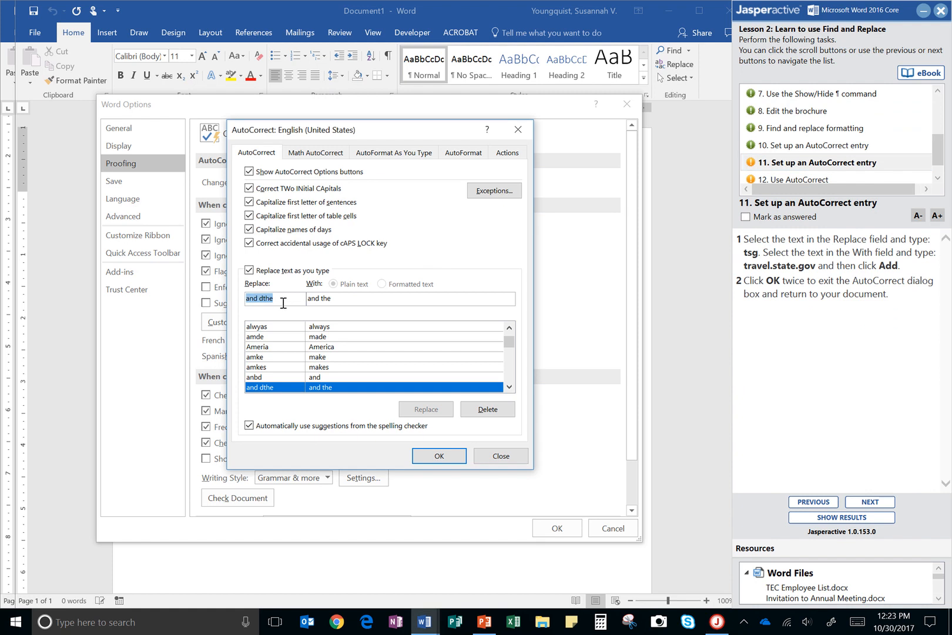
key("BackSpace")
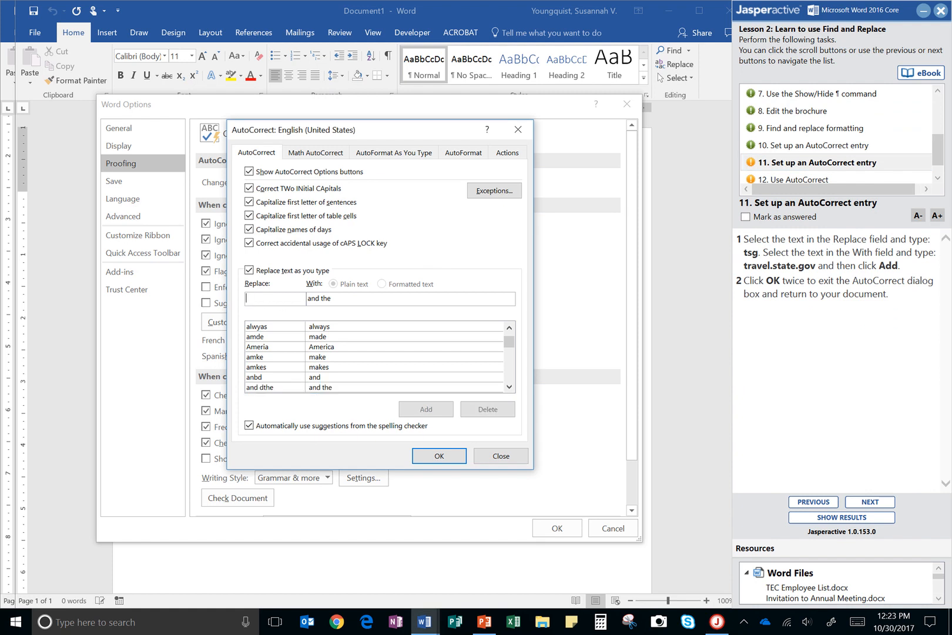
type("tsg")
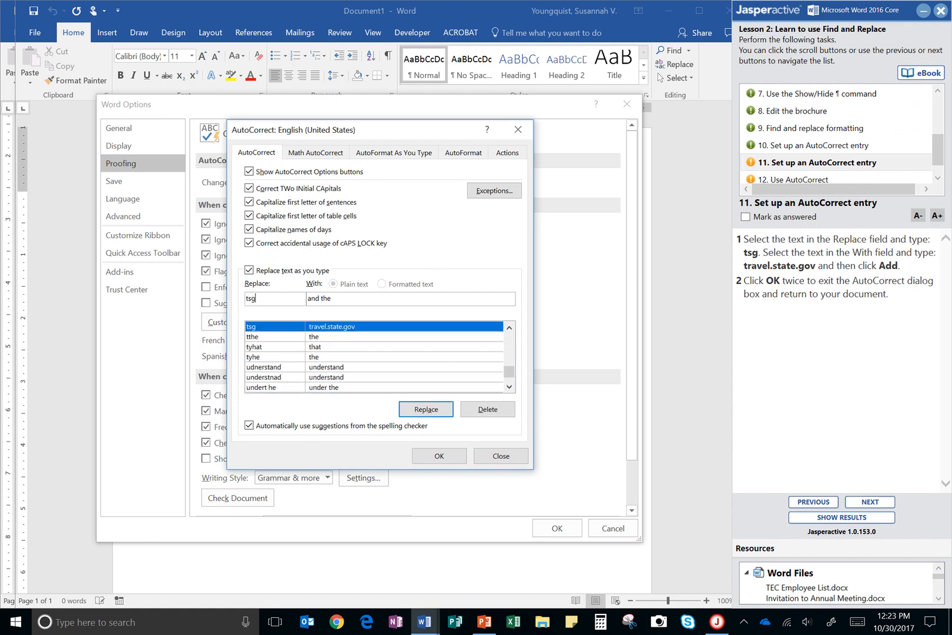
left_click(499, 412)
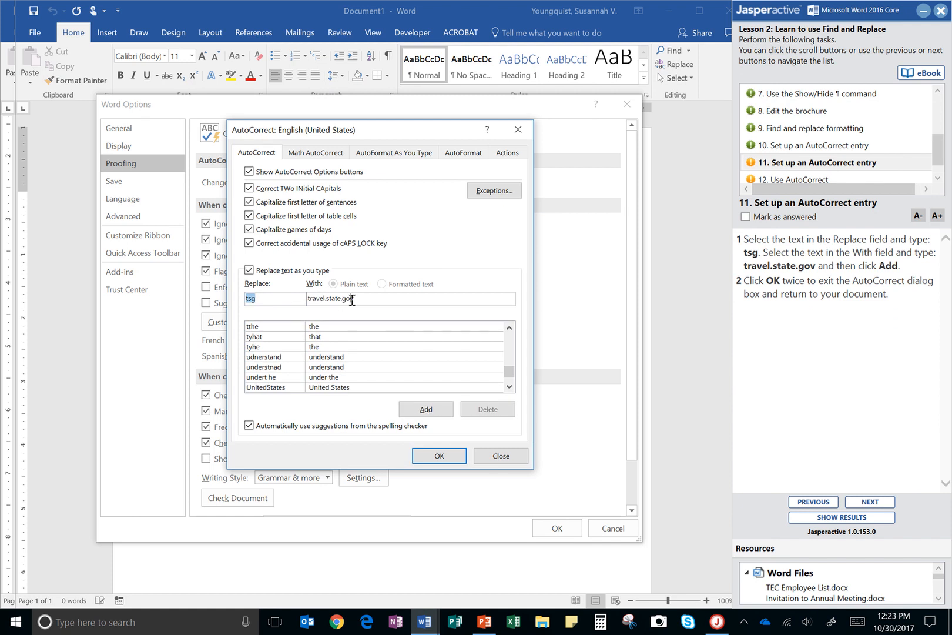
Step: Add an AutoCorrect entry that replaces "tsg" with "travel.state.gov"
left_click_drag(363, 298, 304, 298)
key("BackSpace")
type("t")
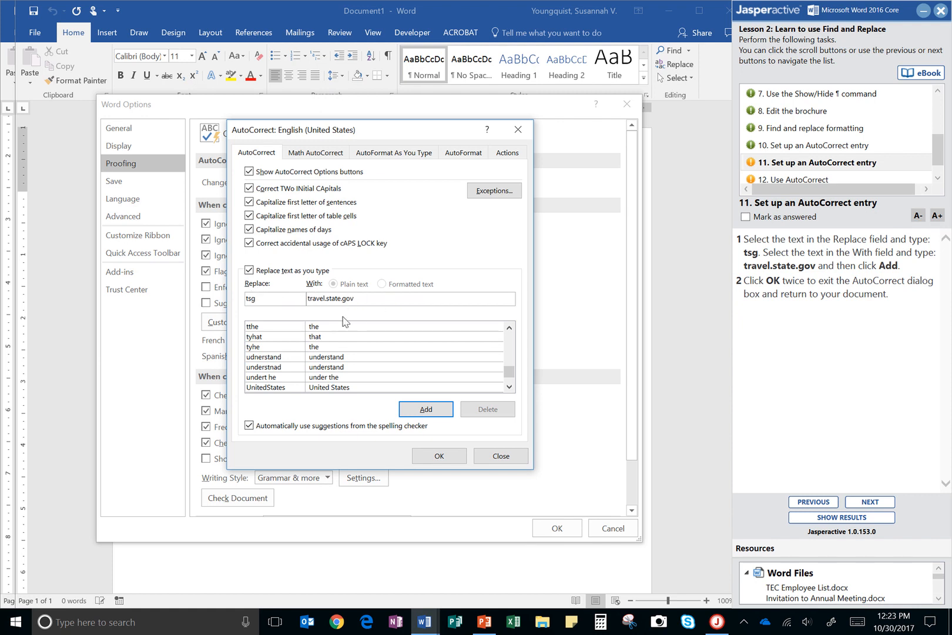
left_click(428, 411)
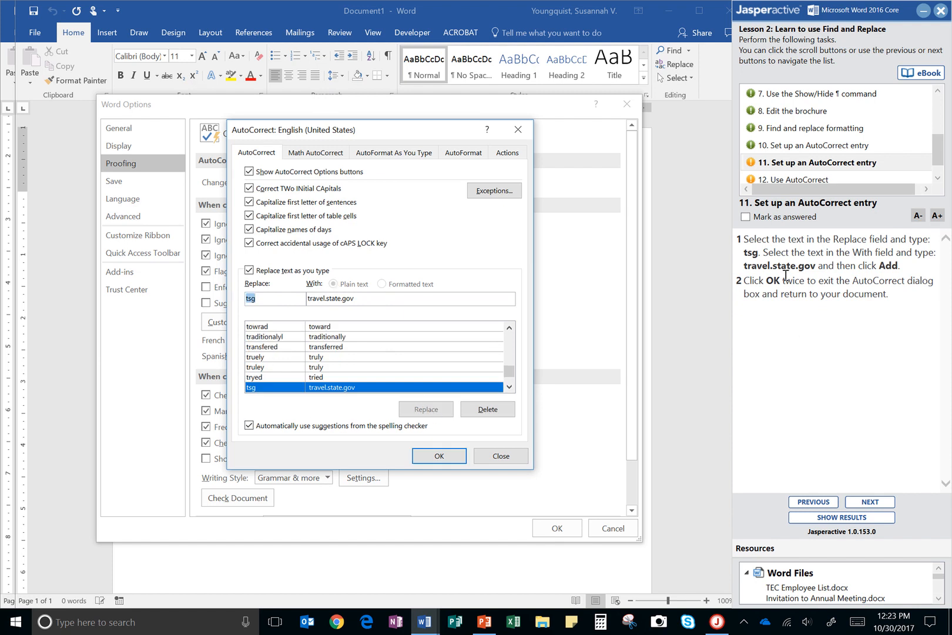
Step: Confirm the AutoCorrect and Word options, and mark task 11 as answered before moving on to task 12
left_click(452, 457)
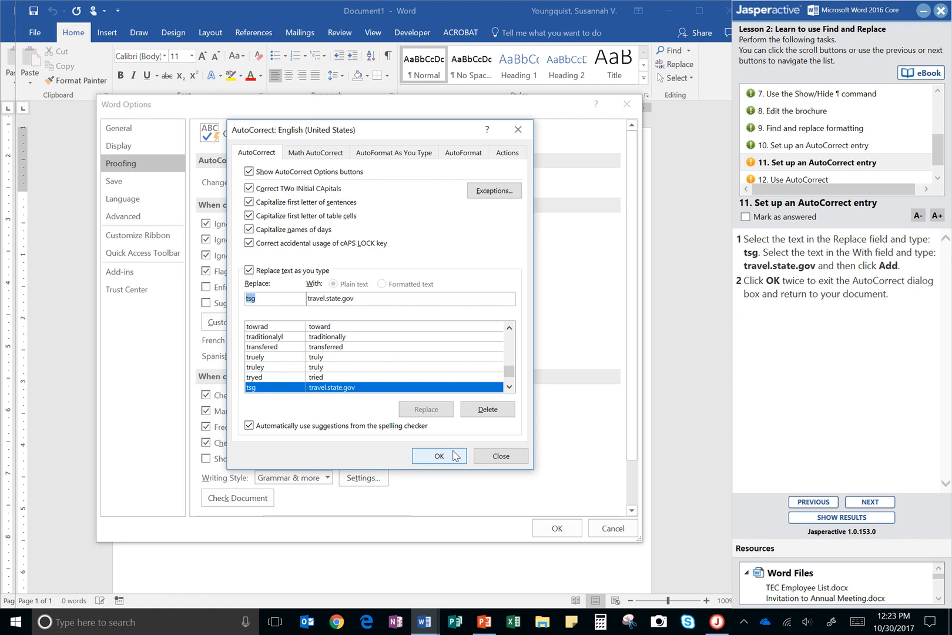
left_click(556, 528)
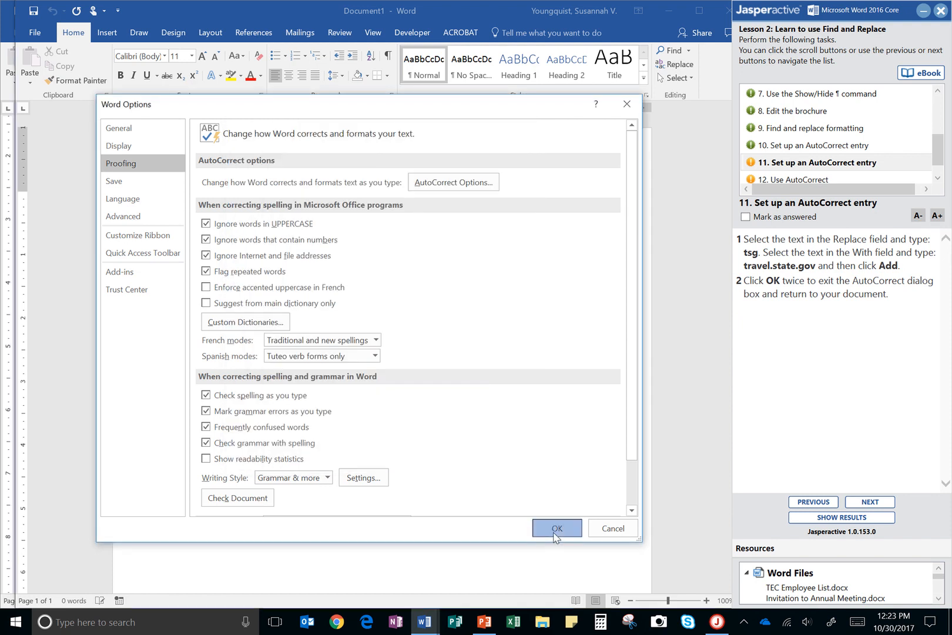
left_click(762, 219)
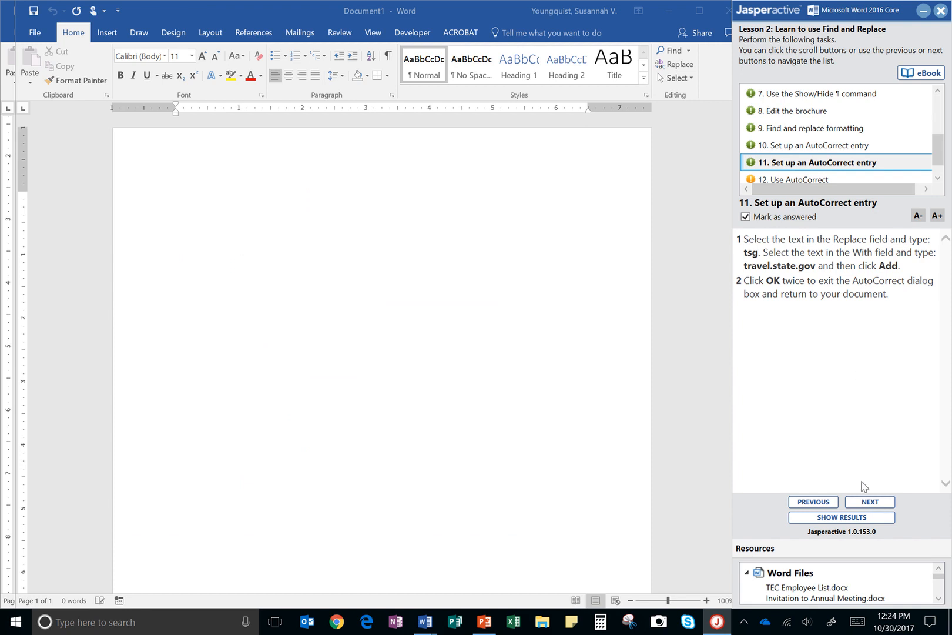
left_click(870, 501)
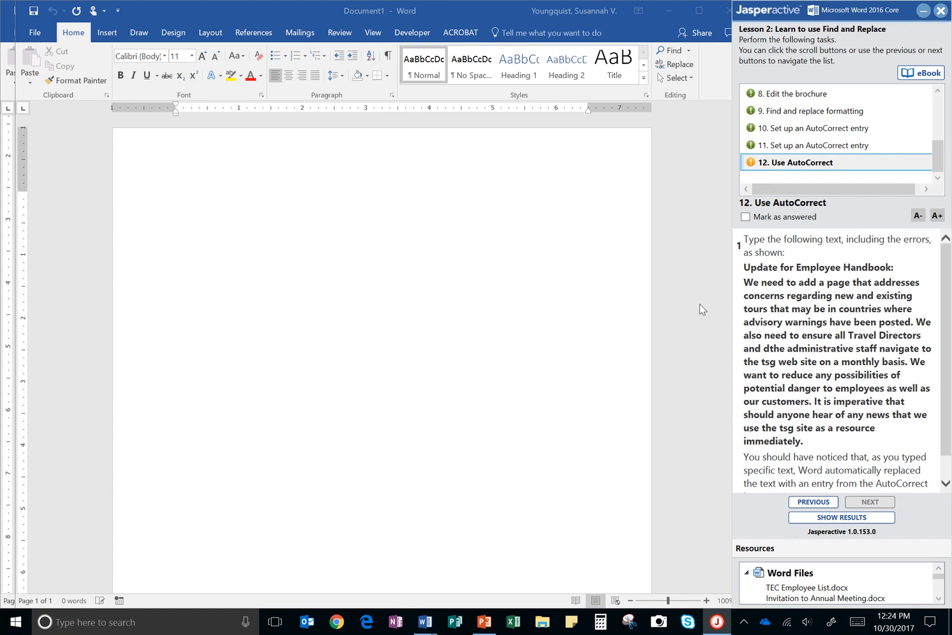
Step: Enter "Update for Employee Handbook:" in the blank document, followed by the task's first sentence from "We need to add a page" through "been posted."
left_click(171, 184)
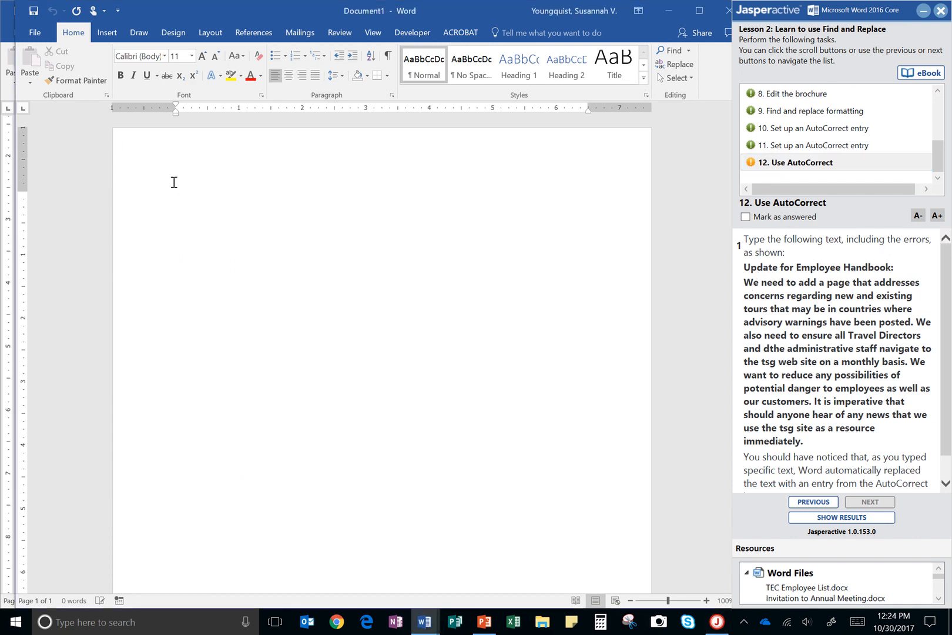
type("Update for Employee Handbo")
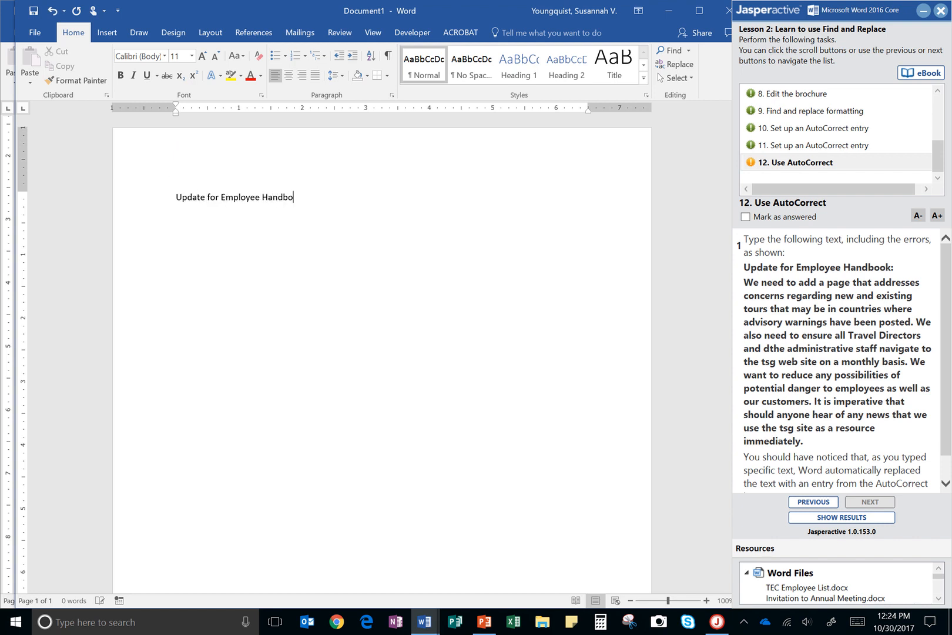
type("ok: We need to add a page that add")
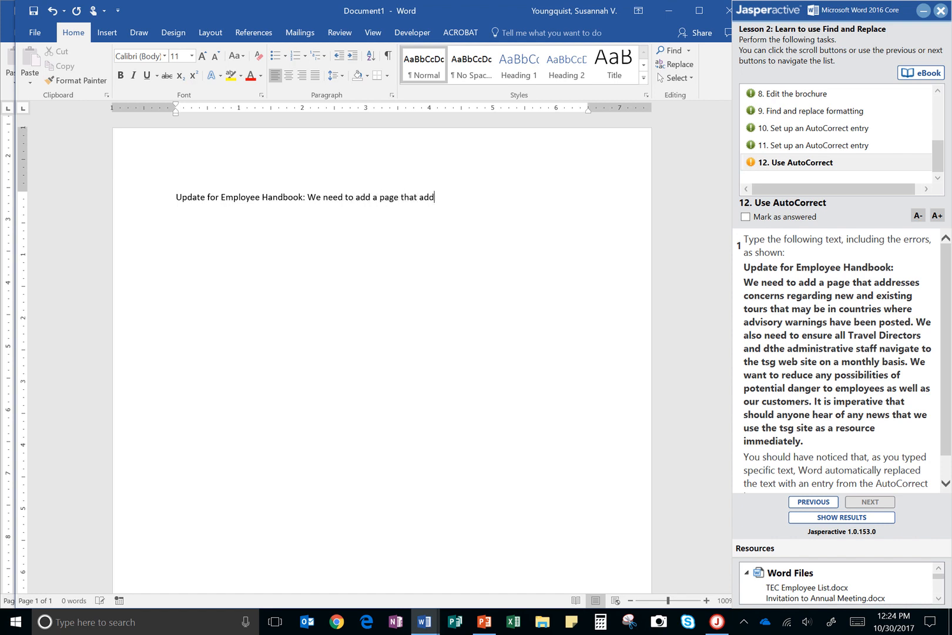
type("resses conerns regarding ")
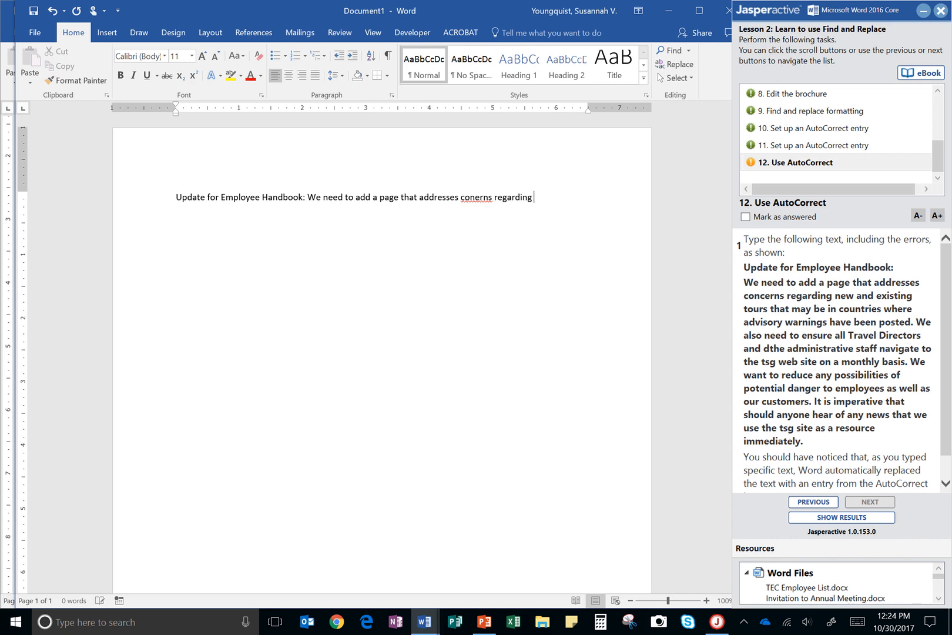
type("new an")
left_click(474, 200)
type("c")
left_click(581, 201)
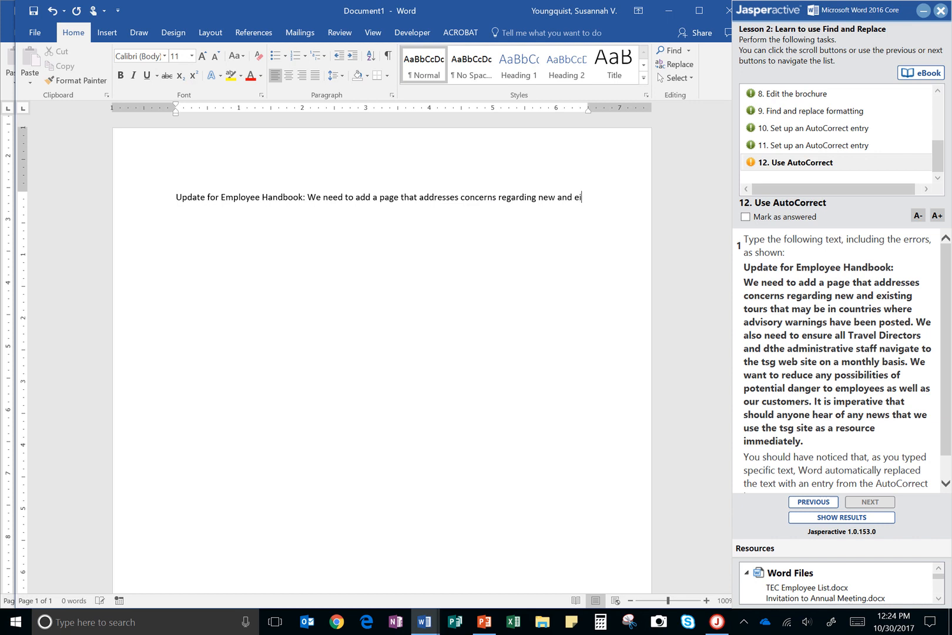
type("d existing tours that may be in cout")
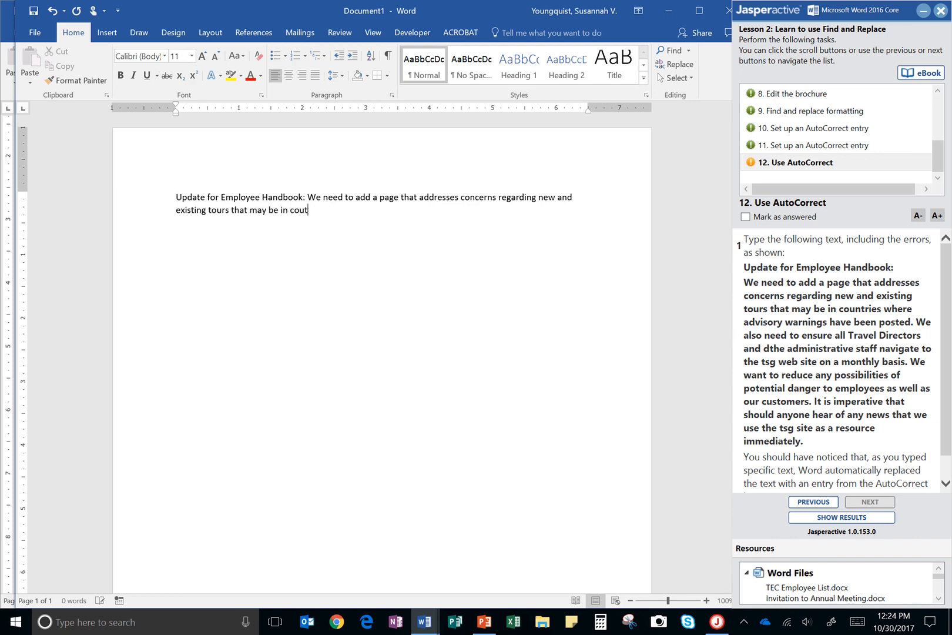
type("rntries where advisory warning have ")
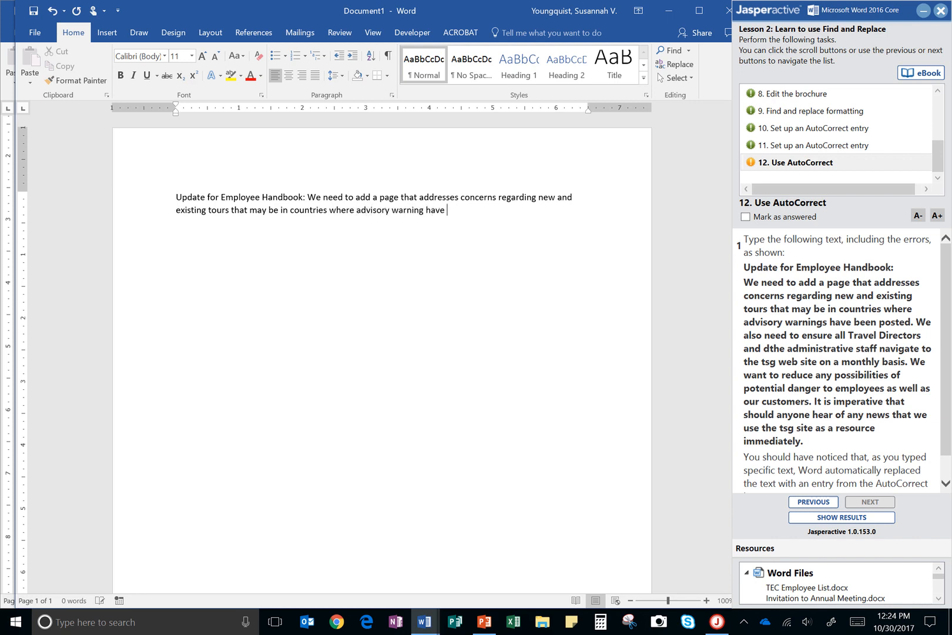
type("been posted. We also need to ens")
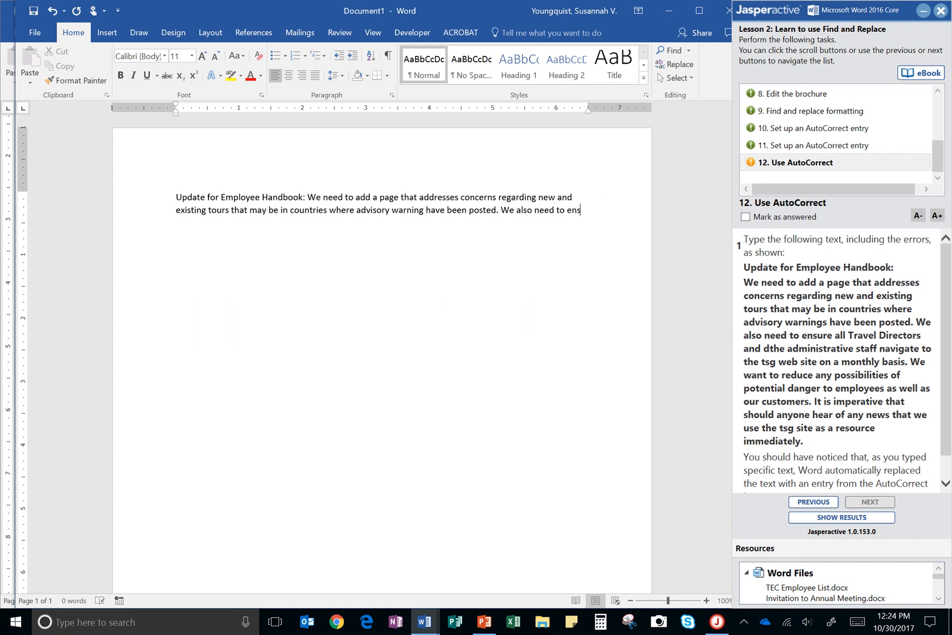
Step: Continue the paragraph from "We also need to ensure" through "monthly basis.", entering "and dthe" and "tsg" as given in the task
type("ure all Travel Directors and the")
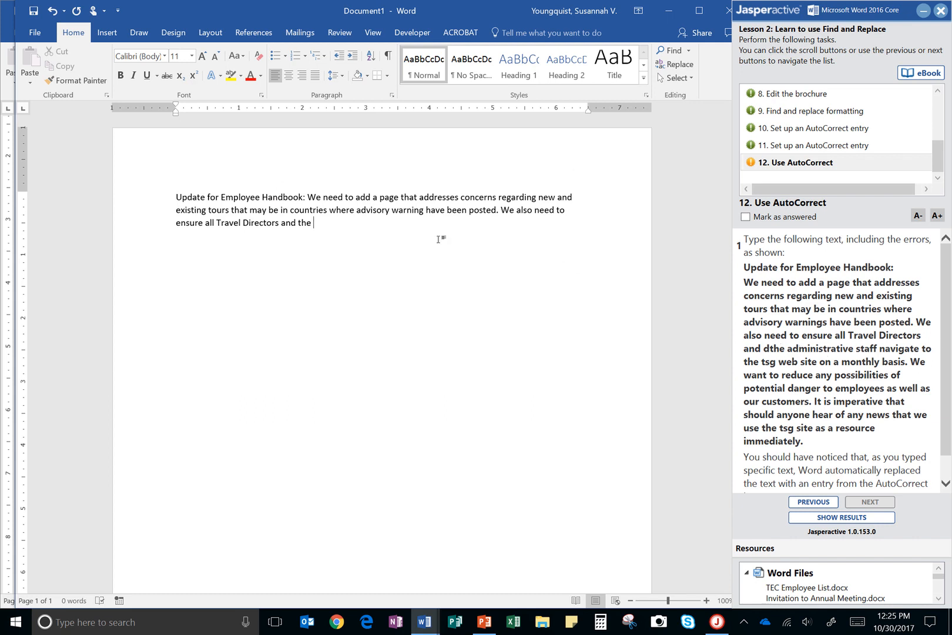
type("administrative staff navigate to")
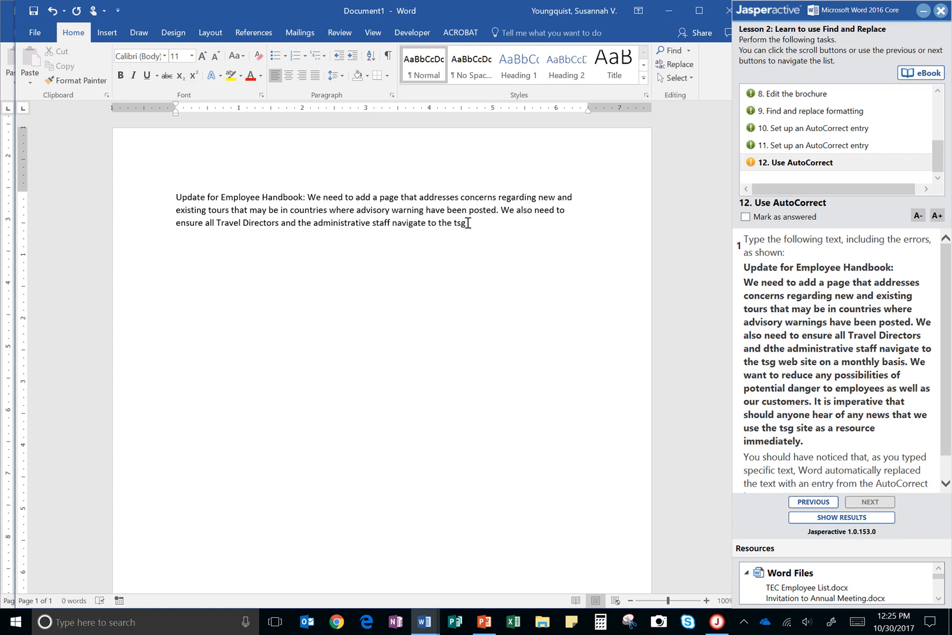
type(" the travel.state.gov")
type("web site on a ")
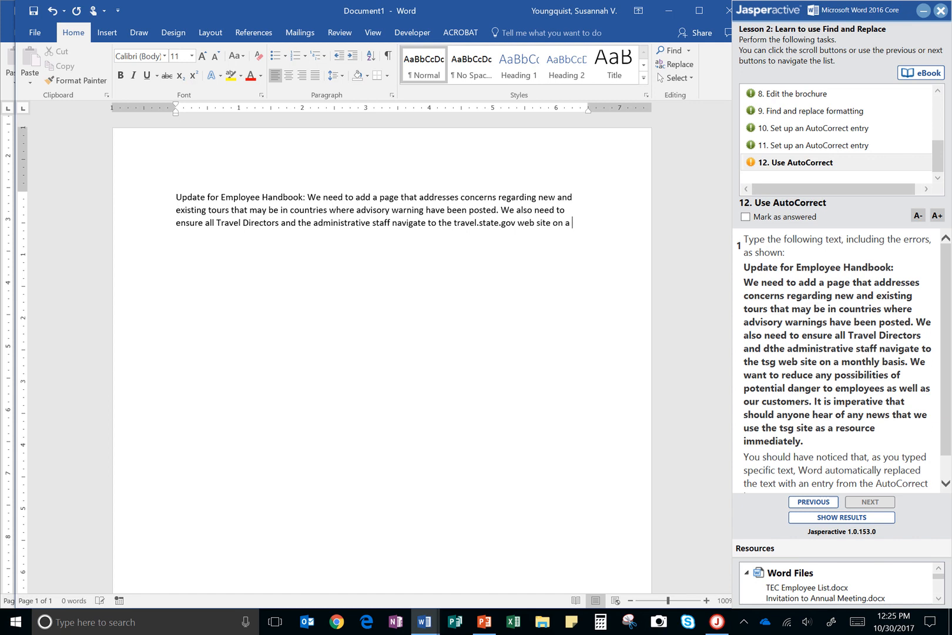
type("monthly basis. We awant to reduce an")
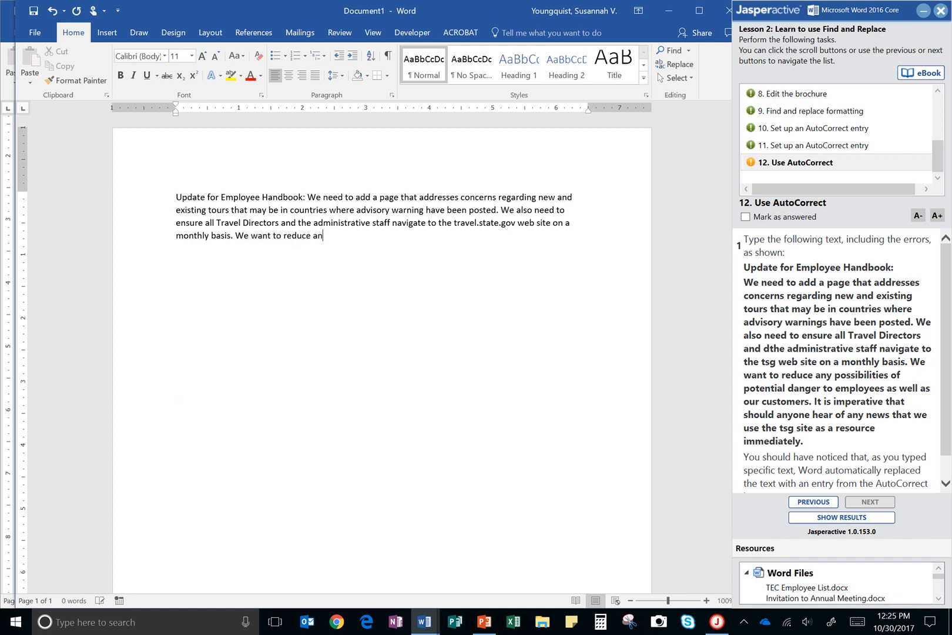
Step: Complete the sentence "We want to reduce any possibilities of potential danger to employees as well as our customers."
type("y possibitiles o")
type("ties of")
type(" potential da")
type("n")
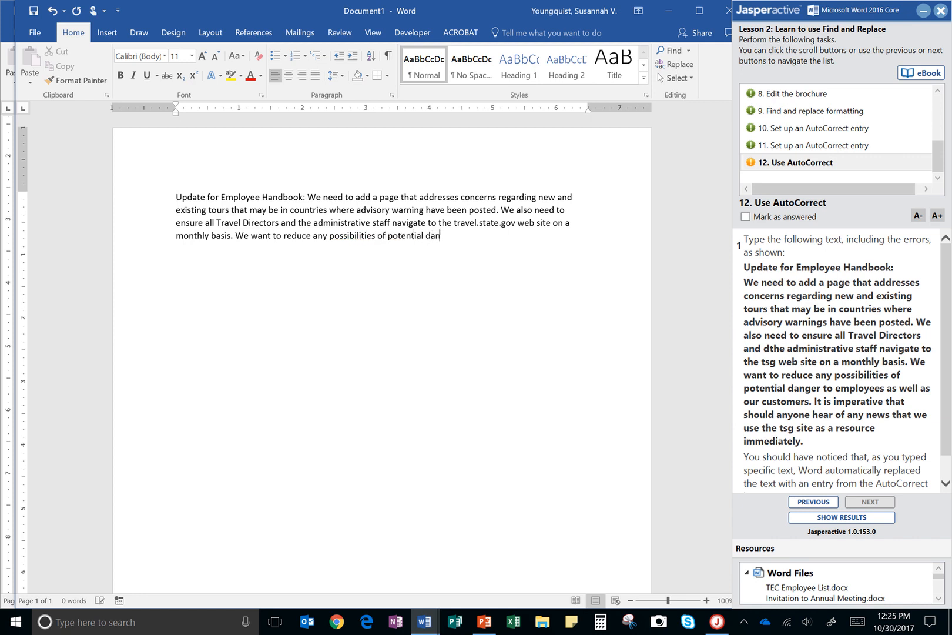
type("ger to employees as well as a ou")
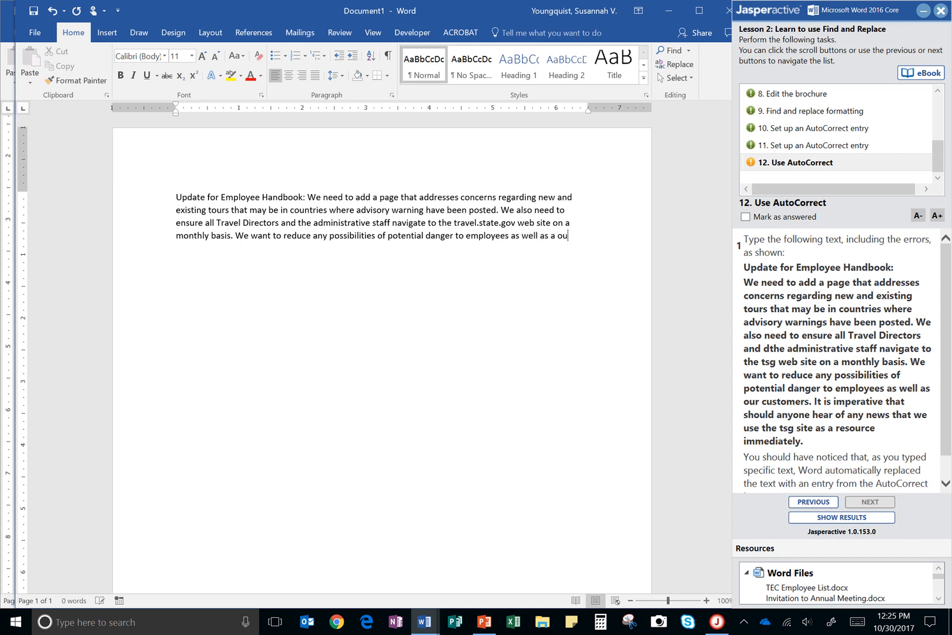
key("BackSpace")
key("BackSpace")
key("BackSpace")
key("BackSpace")
type("our customer")
type("s. It is imperative th")
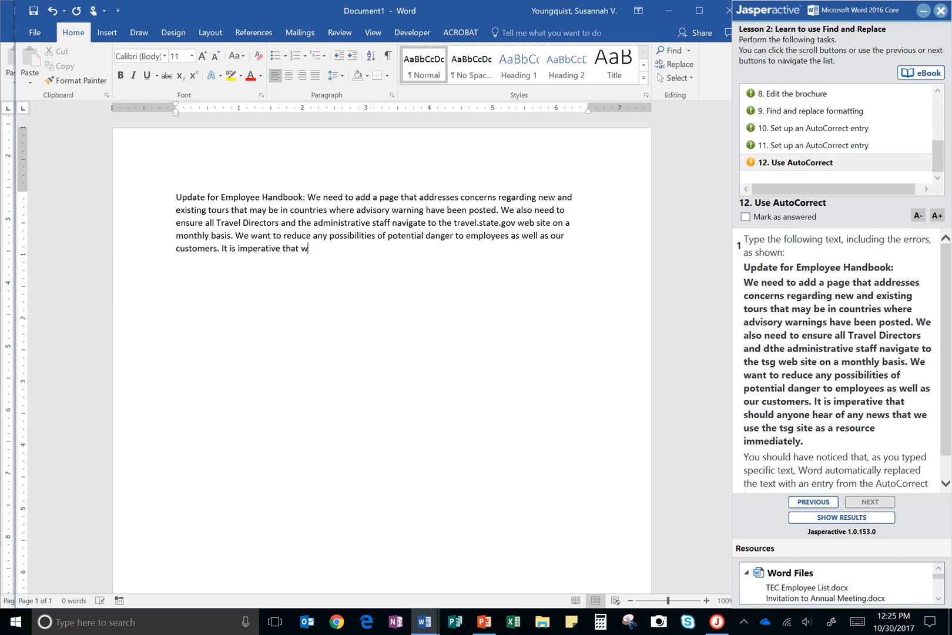
Step: Finish the paragraph with "It is imperative that should anyone hear of any news that we use the tsg site as a resource immediately."
type("at should anyone hear of any news that we")
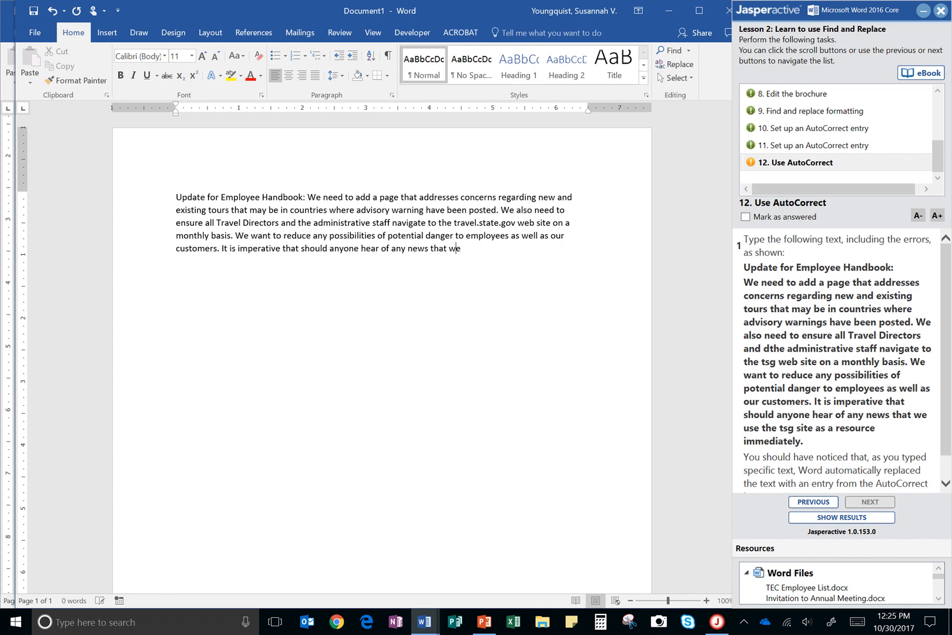
type(" use the ")
type("travel.state.g")
left_click(507, 247)
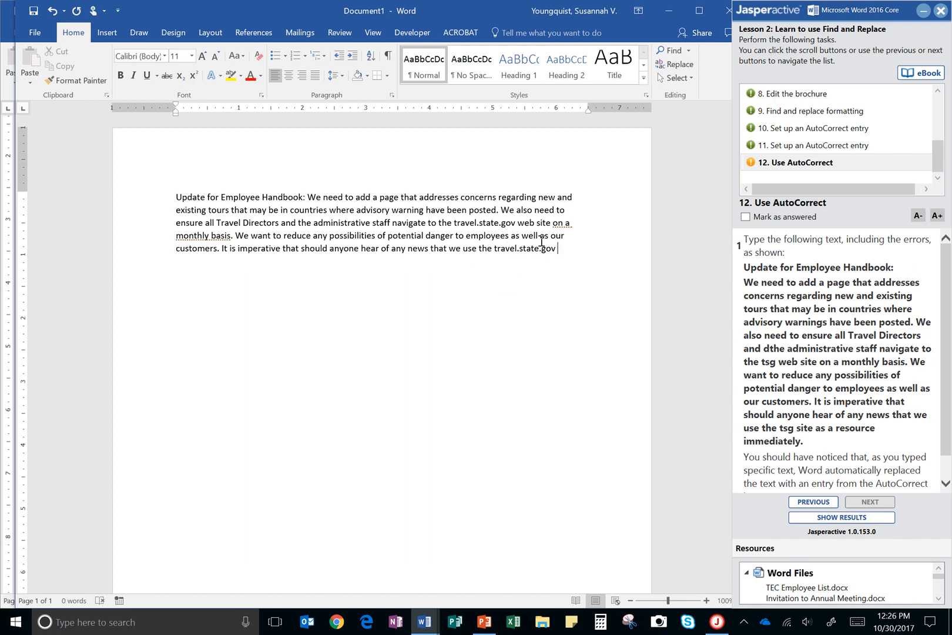
type("site as a resource immediate.")
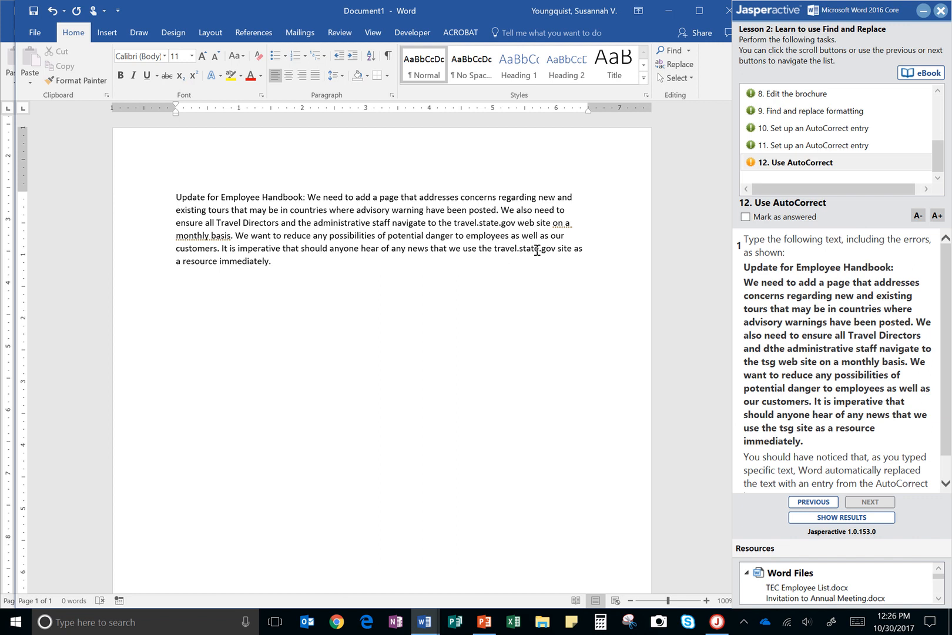
Step: Close the document without saving and mark task 12 as answered
scroll(823, 405, "down", 1)
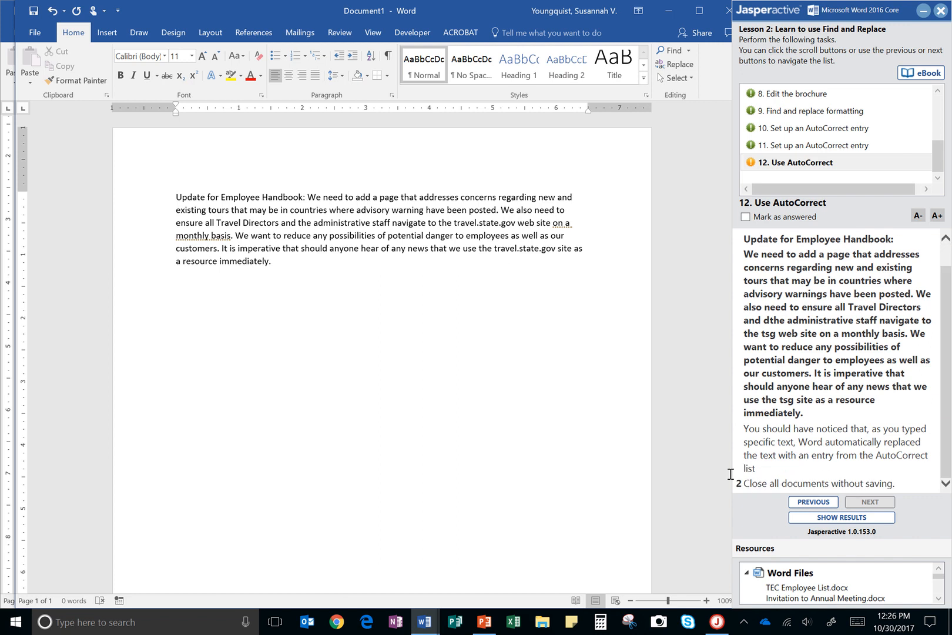
left_click(727, 11)
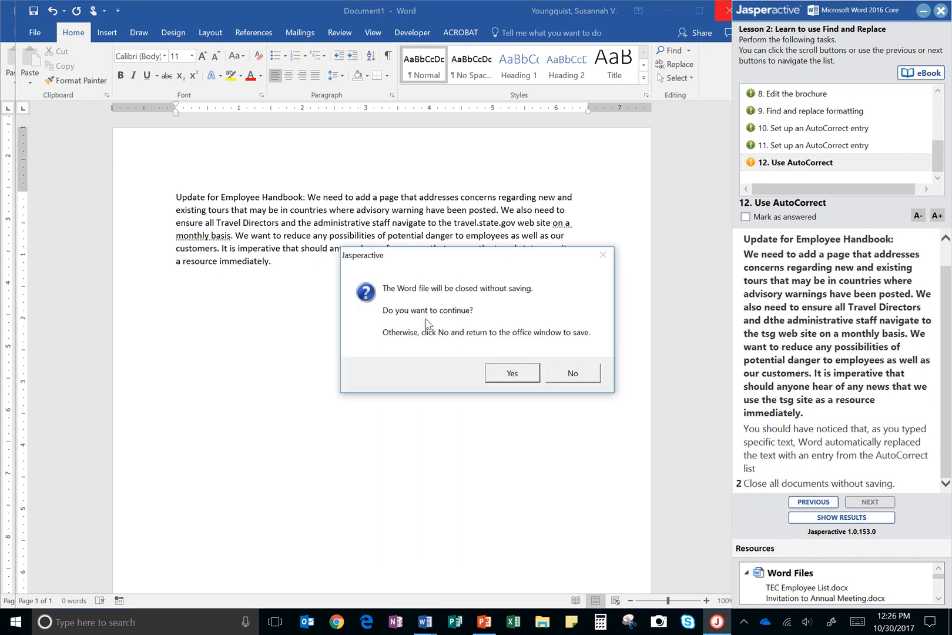
left_click(513, 372)
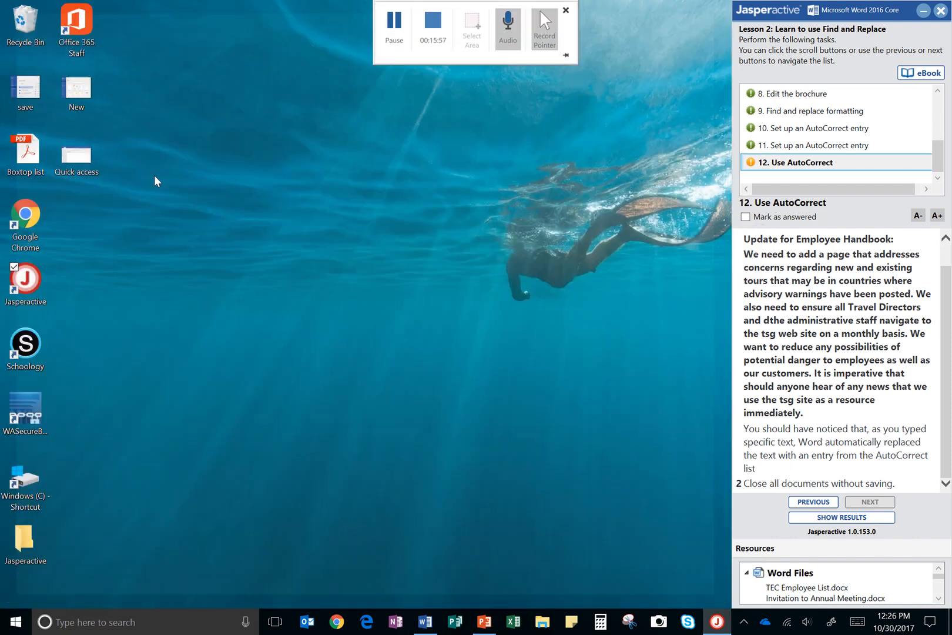
left_click(779, 217)
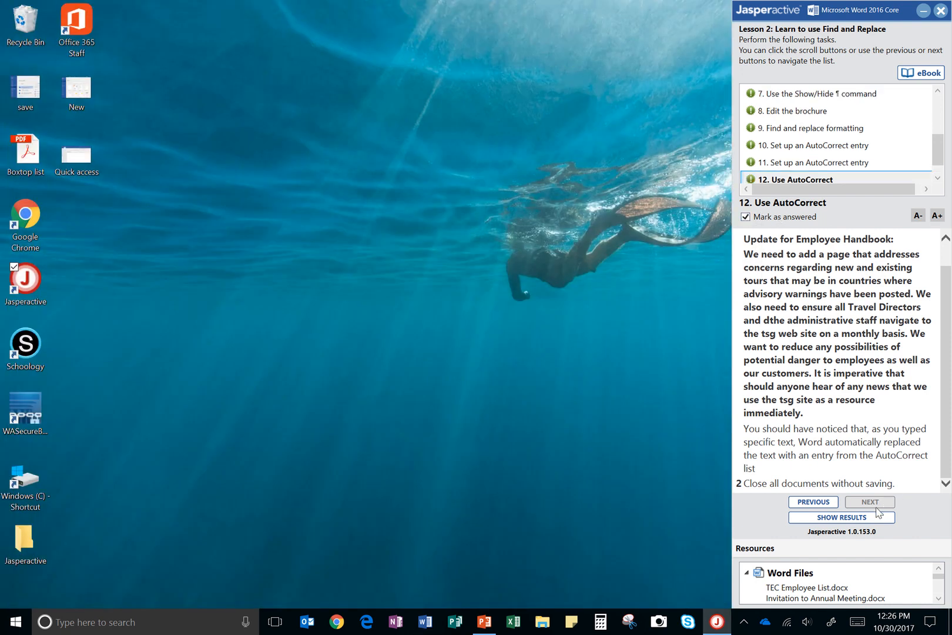
Step: Submit the exercise to show its performance results, and close the results summary
left_click(853, 518)
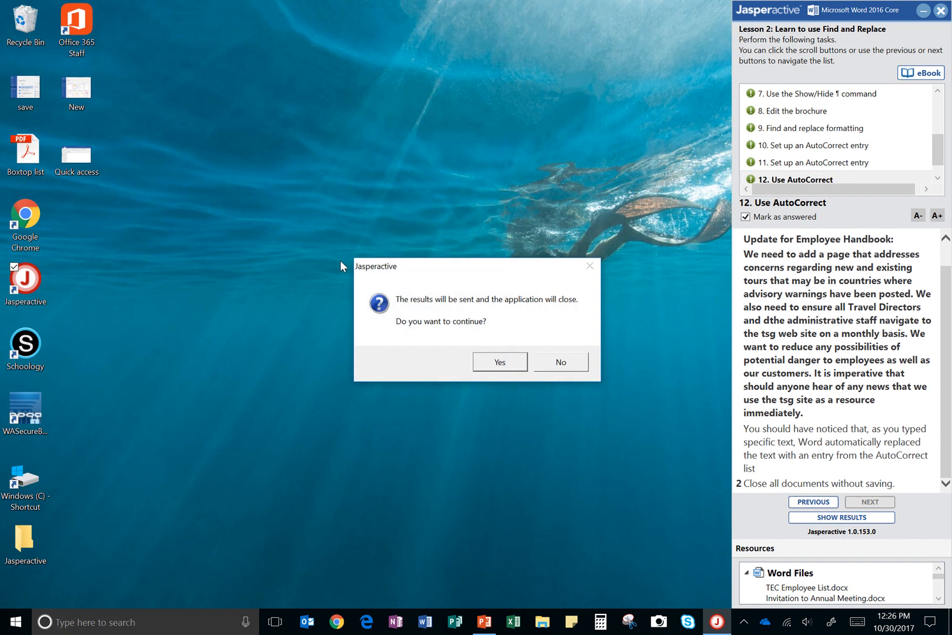
left_click(488, 360)
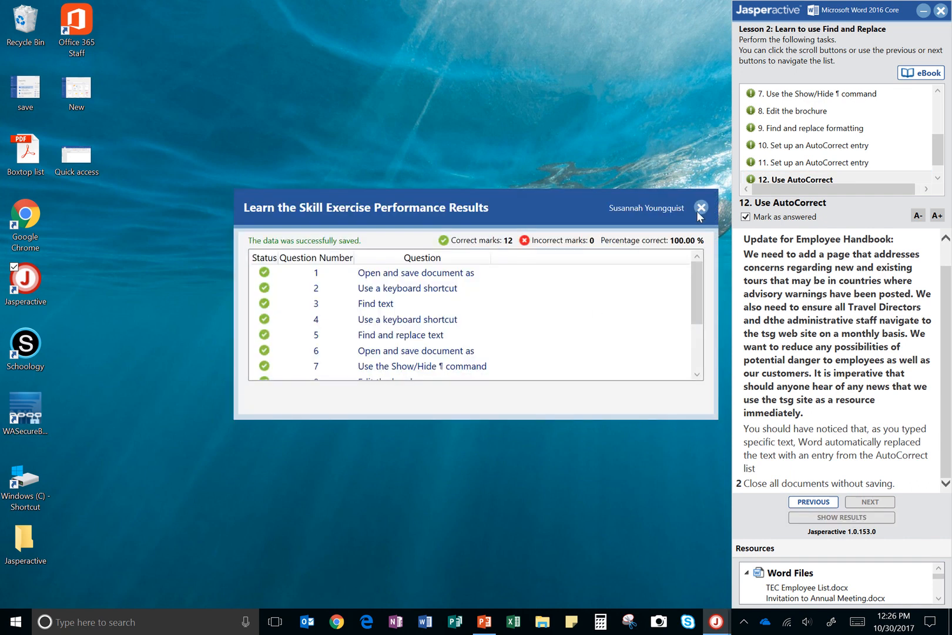
left_click(699, 212)
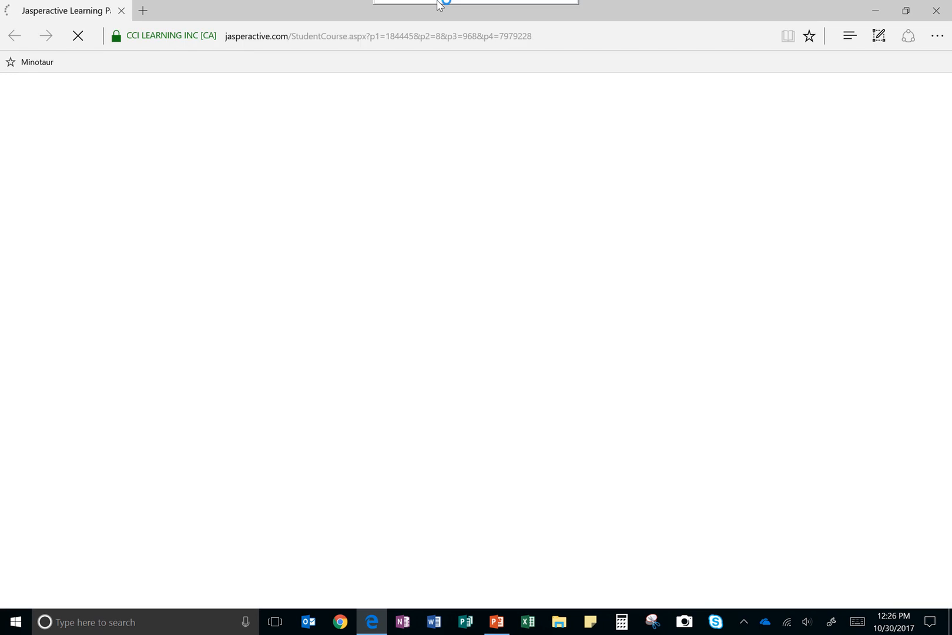